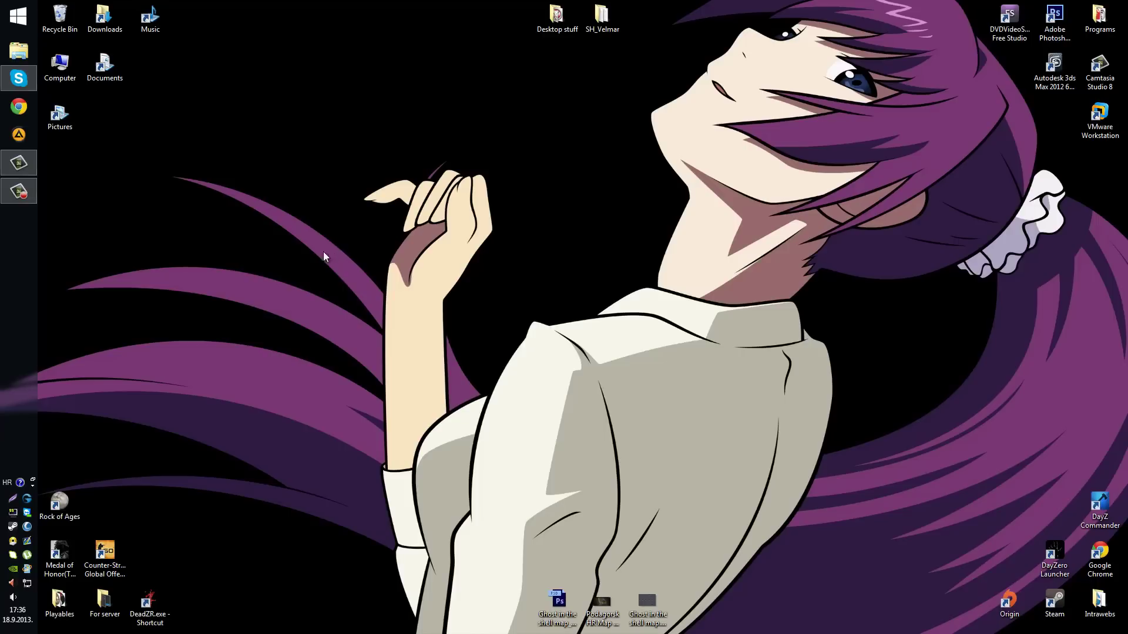
double_click(148, 602)
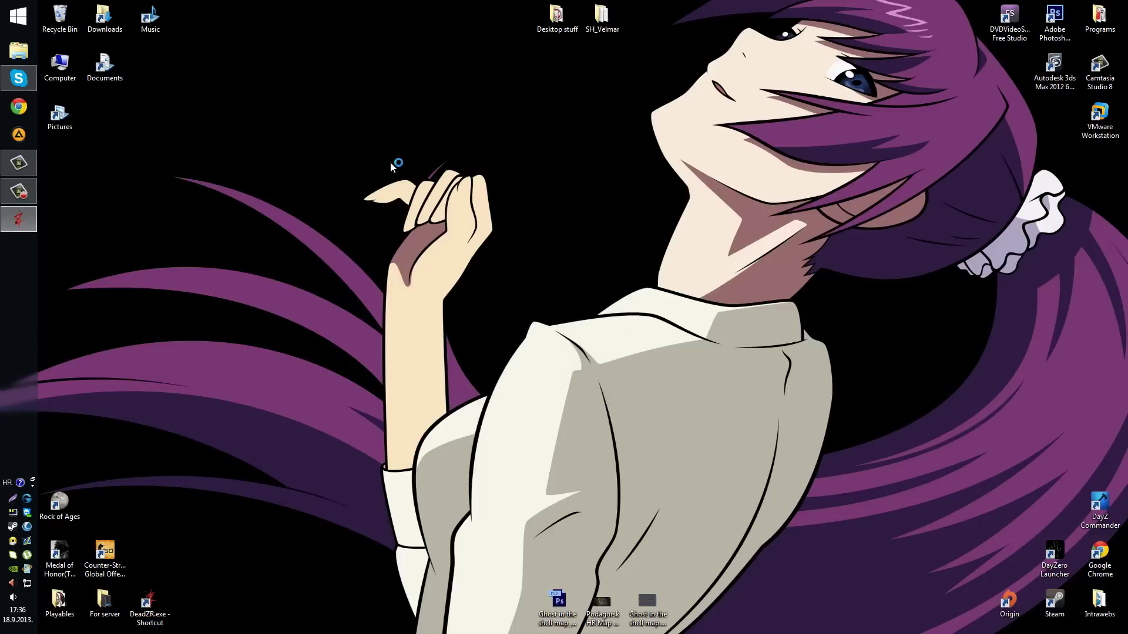
left_click_drag(323, 159, 494, 296)
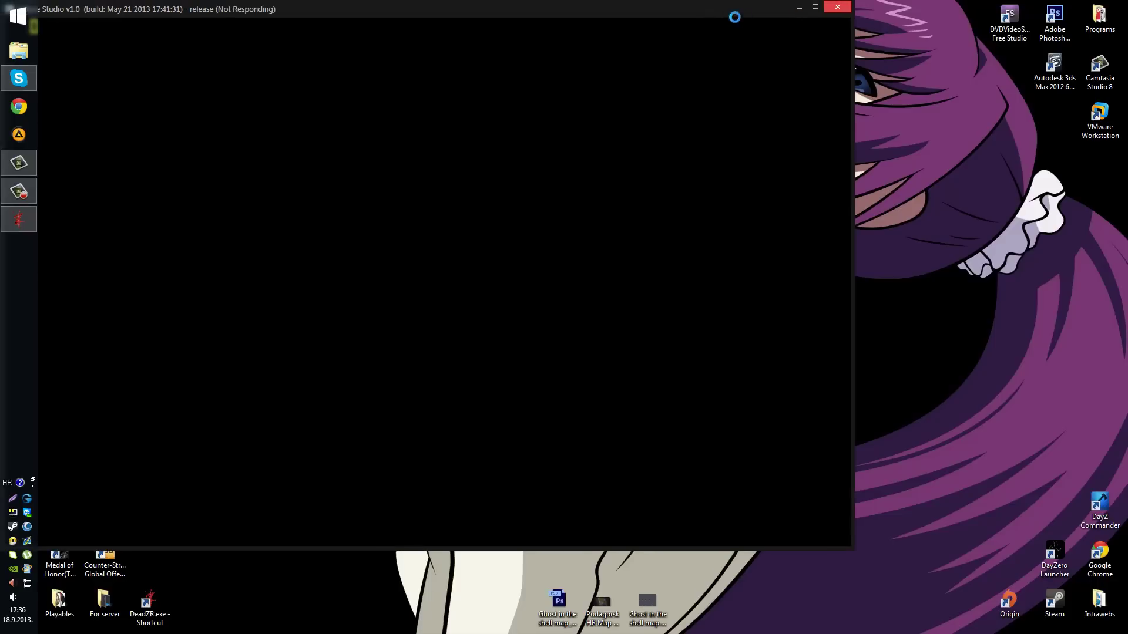
left_click_drag(728, 11, 836, 54)
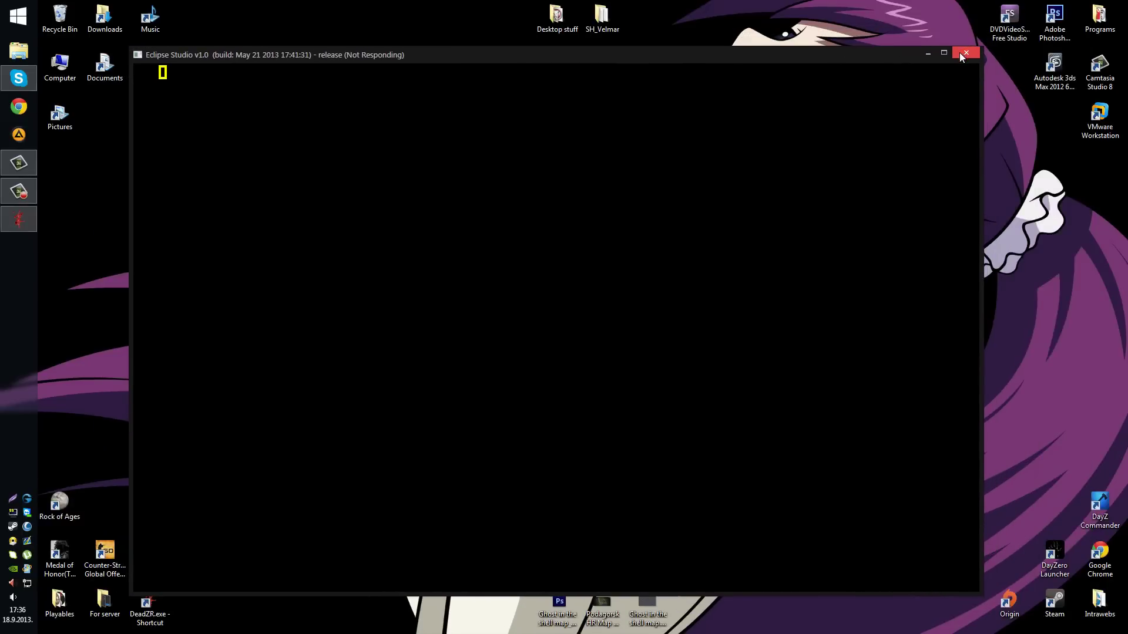
left_click(964, 53)
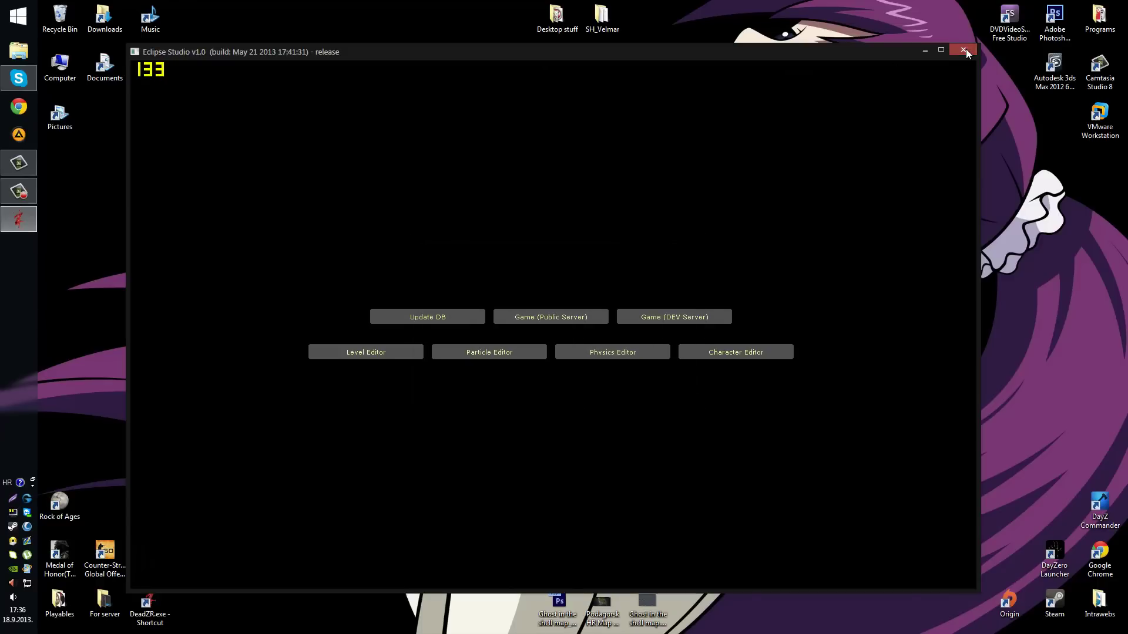
left_click(323, 30)
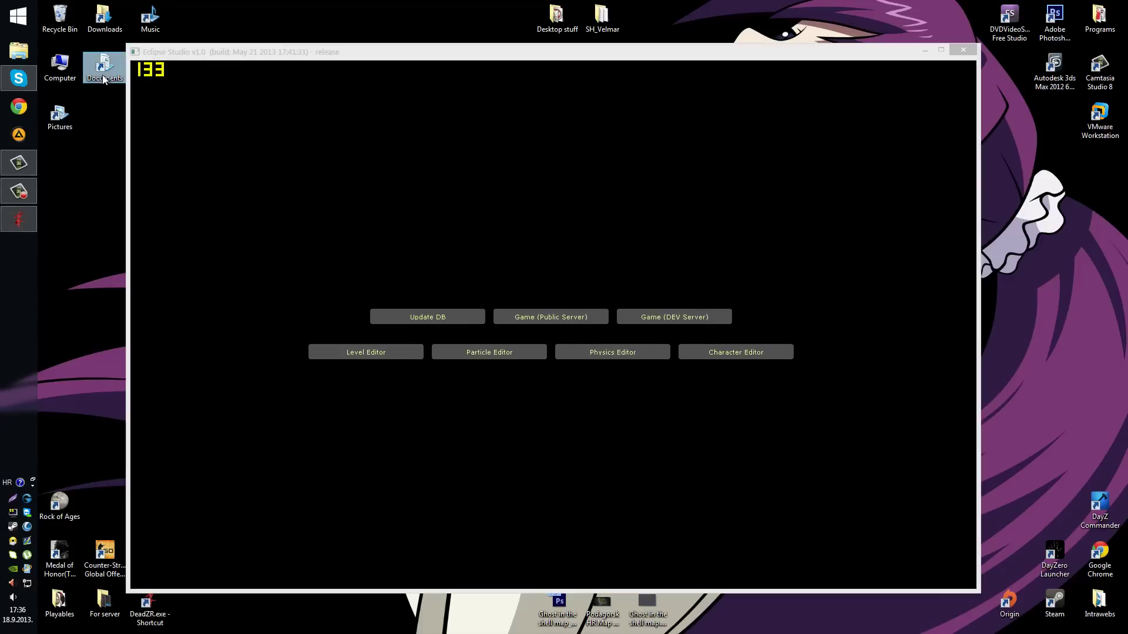
- Open gameSettings.ini from the 4PlayFun\DeadZ folder in the Documents library
double_click(105, 75)
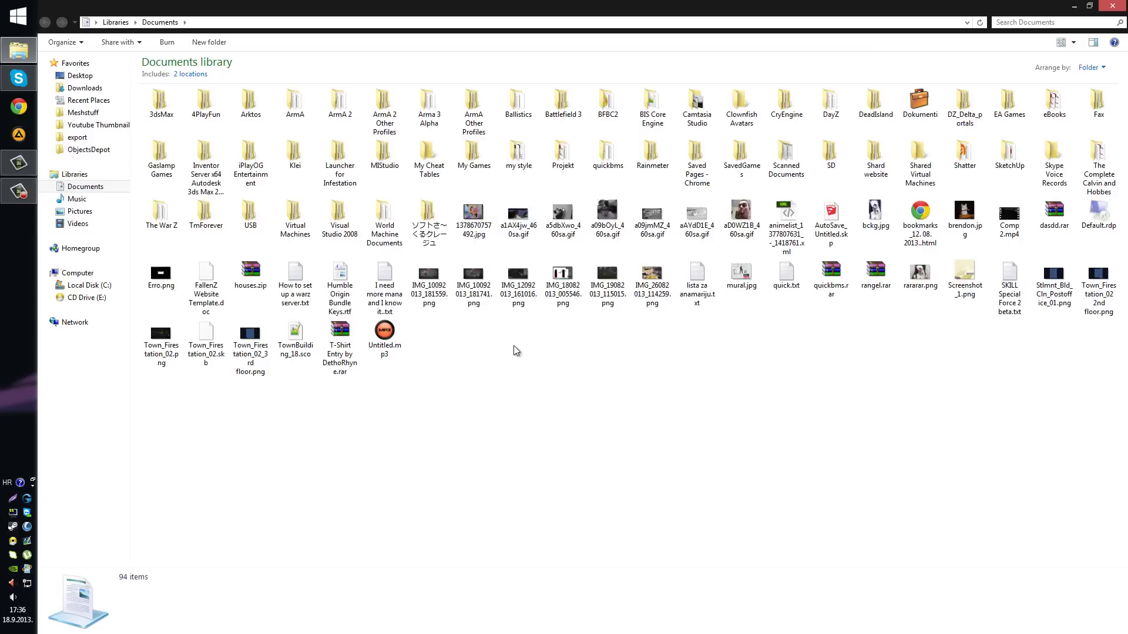
double_click(205, 101)
double_click(167, 107)
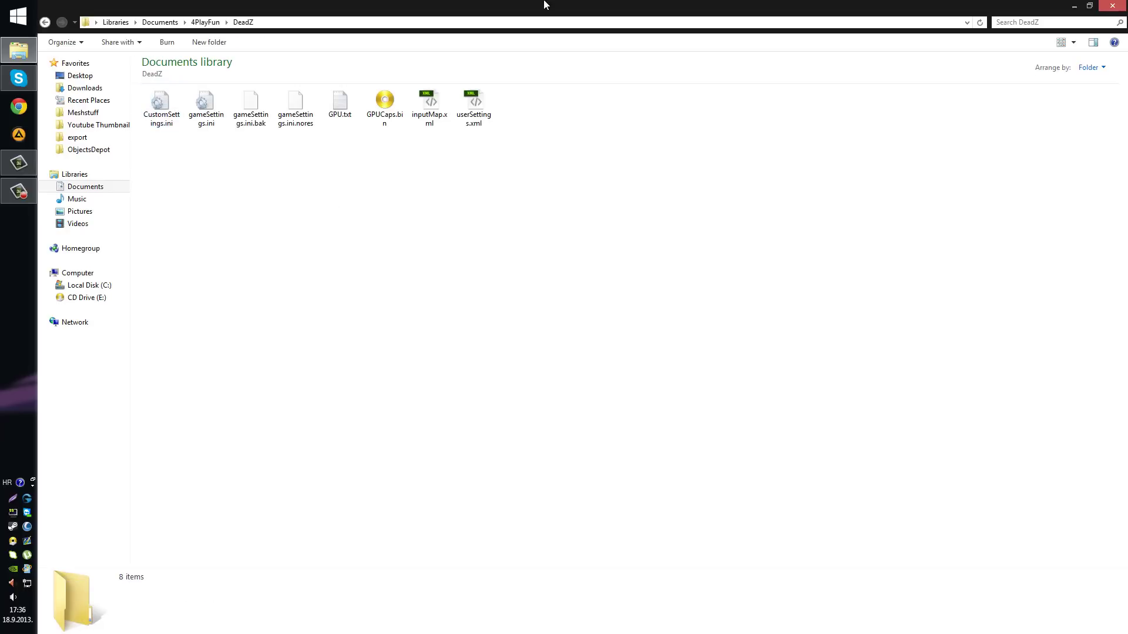
mouse_move(546, 4)
left_mouse_down()
mouse_move(714, 307)
mouse_move(566, 0)
left_mouse_up()
double_click(205, 109)
left_click_drag(503, 280, 116, 101)
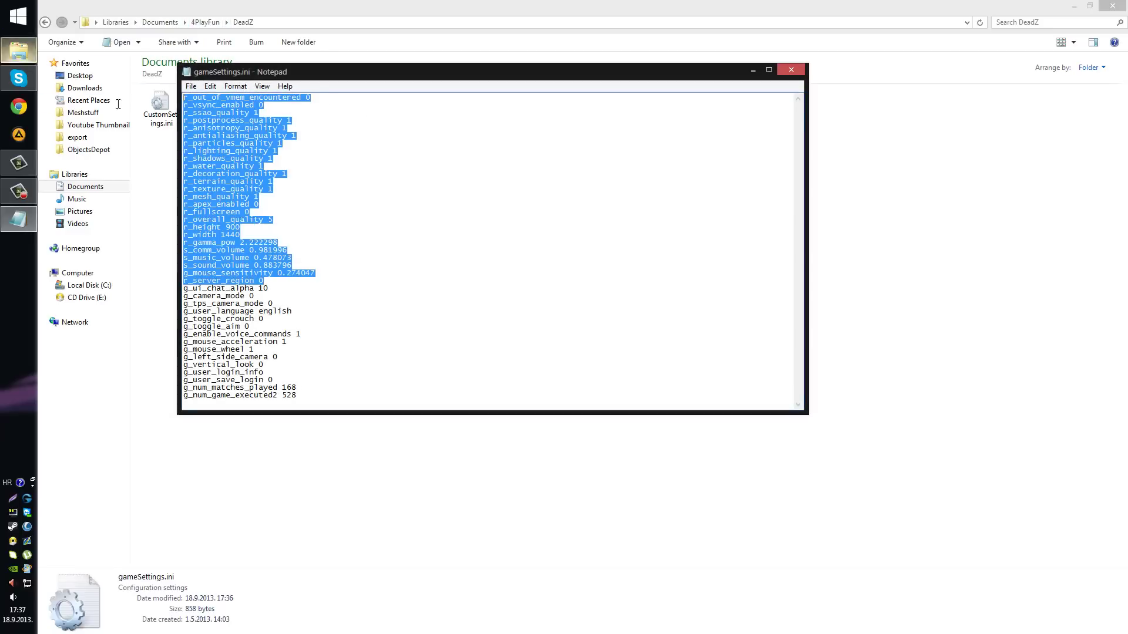
left_click(352, 235)
left_click_drag(324, 99, 376, 402)
left_click_drag(358, 334, 82, 73)
left_click(389, 266)
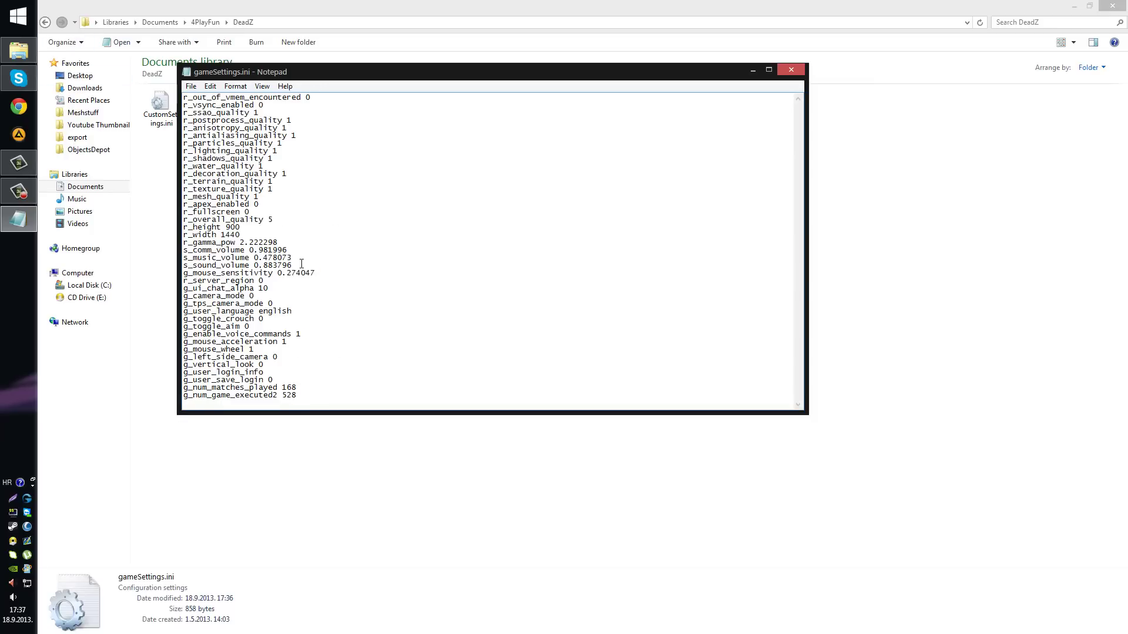
left_click_drag(329, 320, 75, 63)
- Set r_height to 1080 and r_width to 1920 in gameSettings.ini and save the file
left_click(285, 214)
mouse_move(225, 212)
left_mouse_down()
mouse_move(182, 212)
mouse_move(272, 209)
mouse_move(227, 228)
left_mouse_up()
left_click(270, 213)
type("1080")
key("BackSpace")
key("BackSpace")
key("BackSpace")
type("892")
key("BackSpace")
key("BackSpace")
key("BackSpace")
type("920")
key("ctrl+s")
- Close gameSettings.ini and the DeadZ folder window to return to the desktop
left_click_drag(365, 242, 394, 476)
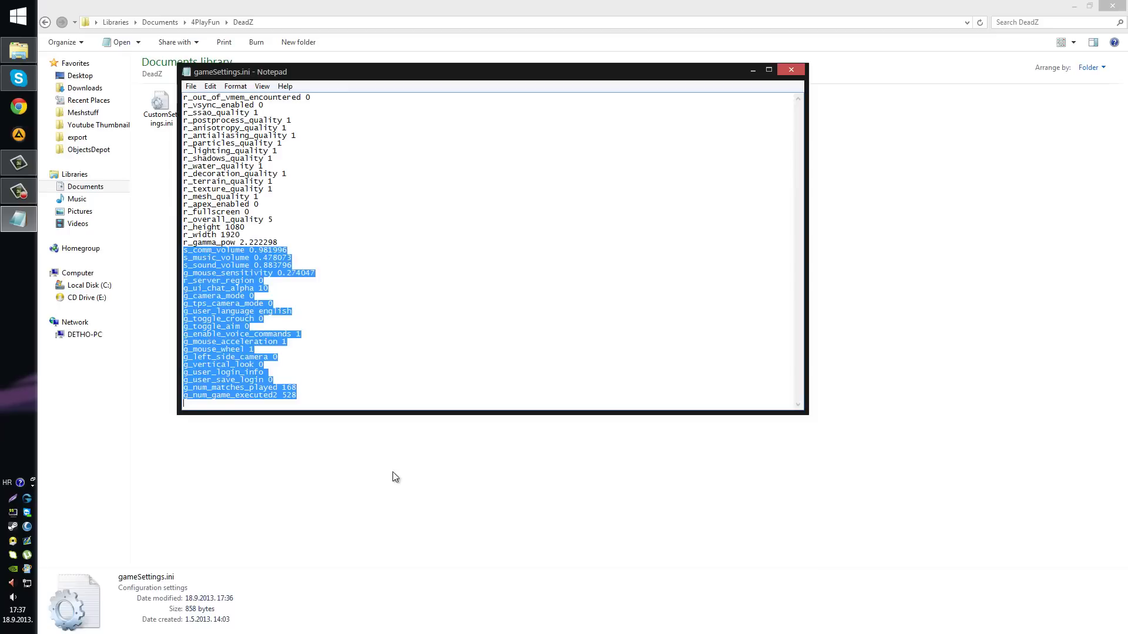
left_click(558, 257)
left_click(778, 73)
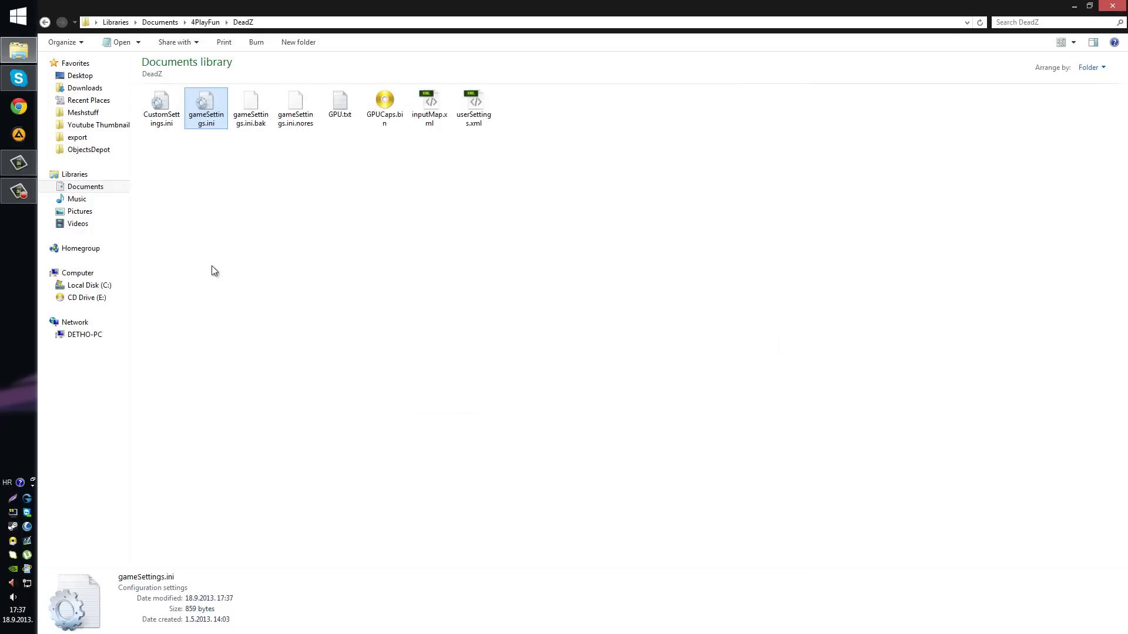
left_click(1111, 8)
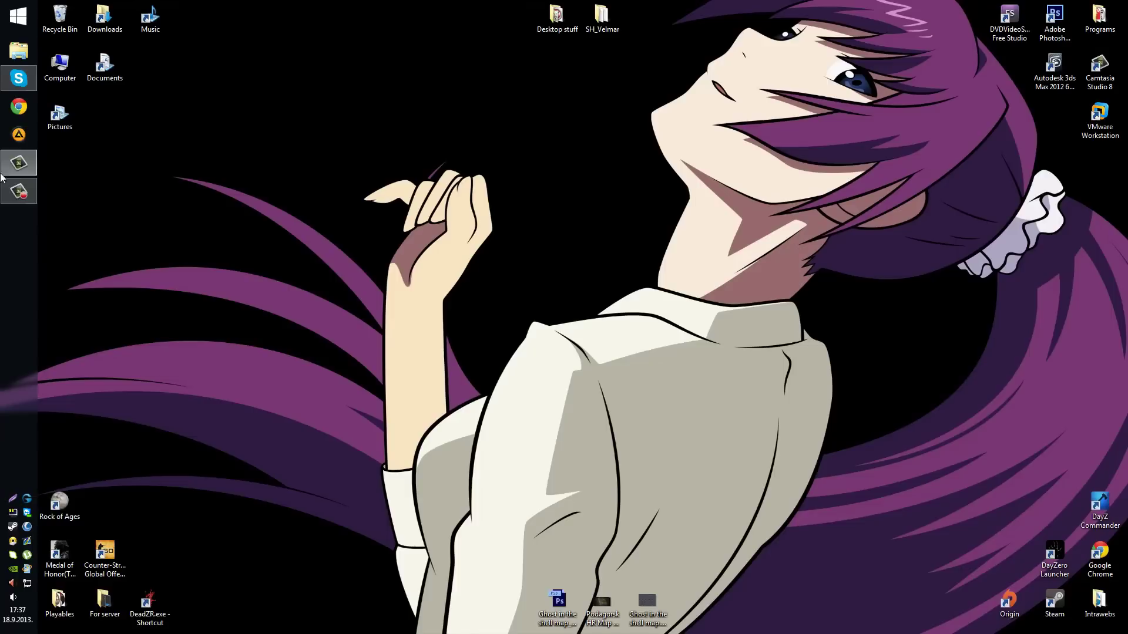
- Launch Eclipse Studio from the DeadZR.exe shortcut, enter the Level Editor and view the live and editor map lists
double_click(147, 596)
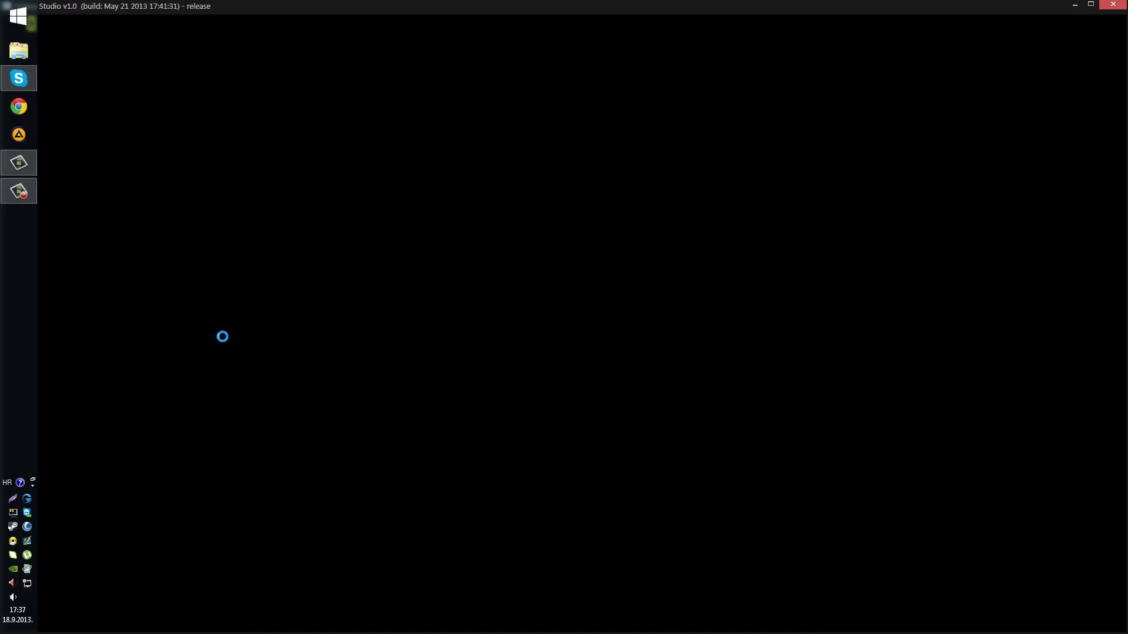
left_click(390, 350)
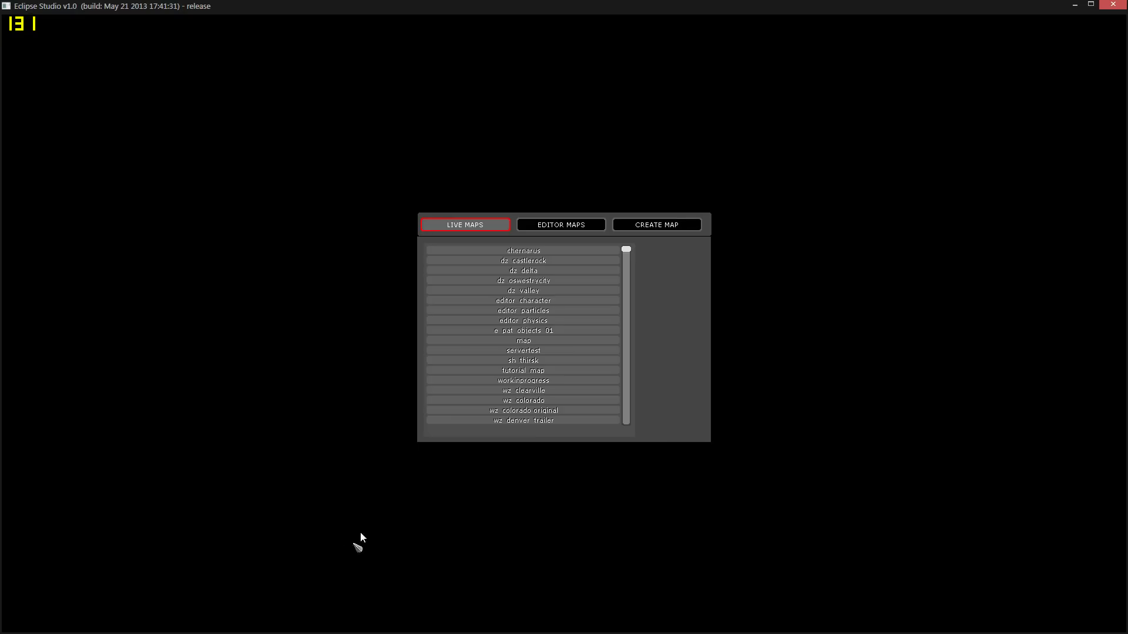
left_click(579, 226)
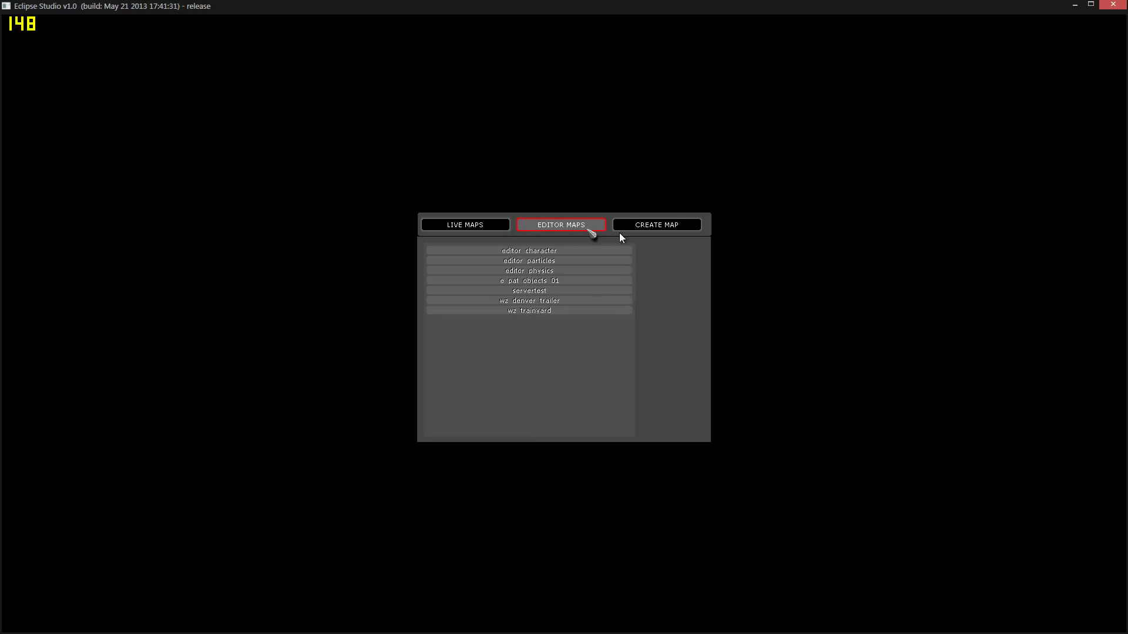
left_click(465, 225)
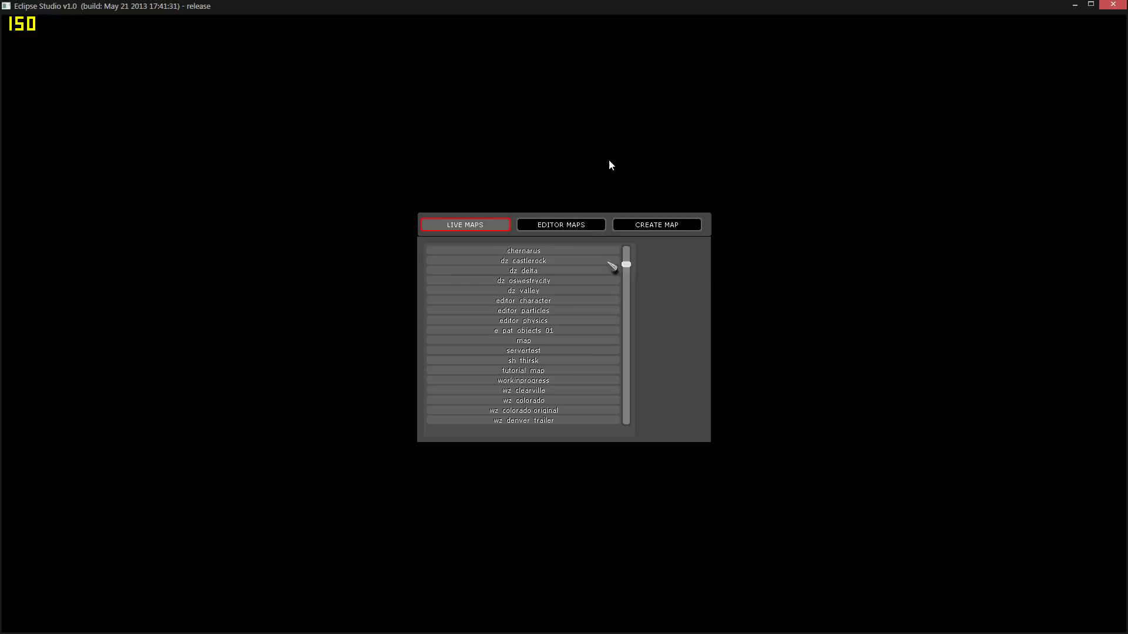
left_click(550, 223)
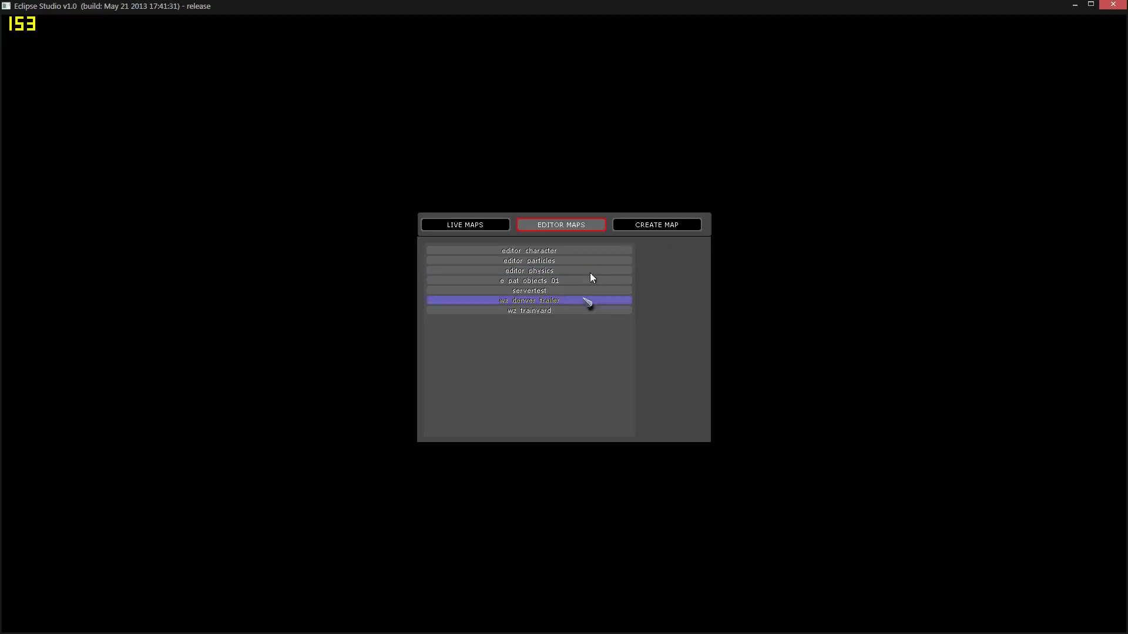
- Start creating a new map named TestMap and enable terrain for it
left_click(644, 227)
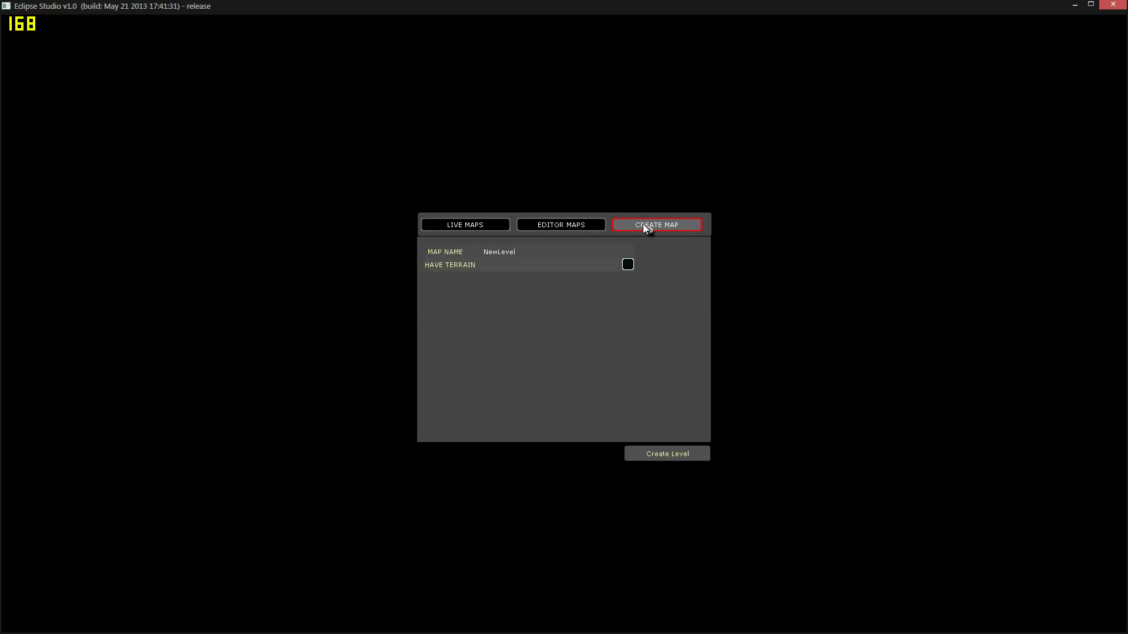
left_click(535, 256)
key("BackSpace")
key("BackSpace")
key("BackSpace")
key("BackSpace")
key("BackSpace")
key("BackSpace")
key("BackSpace")
key("BackSpace")
type("Test")
left_click(626, 265)
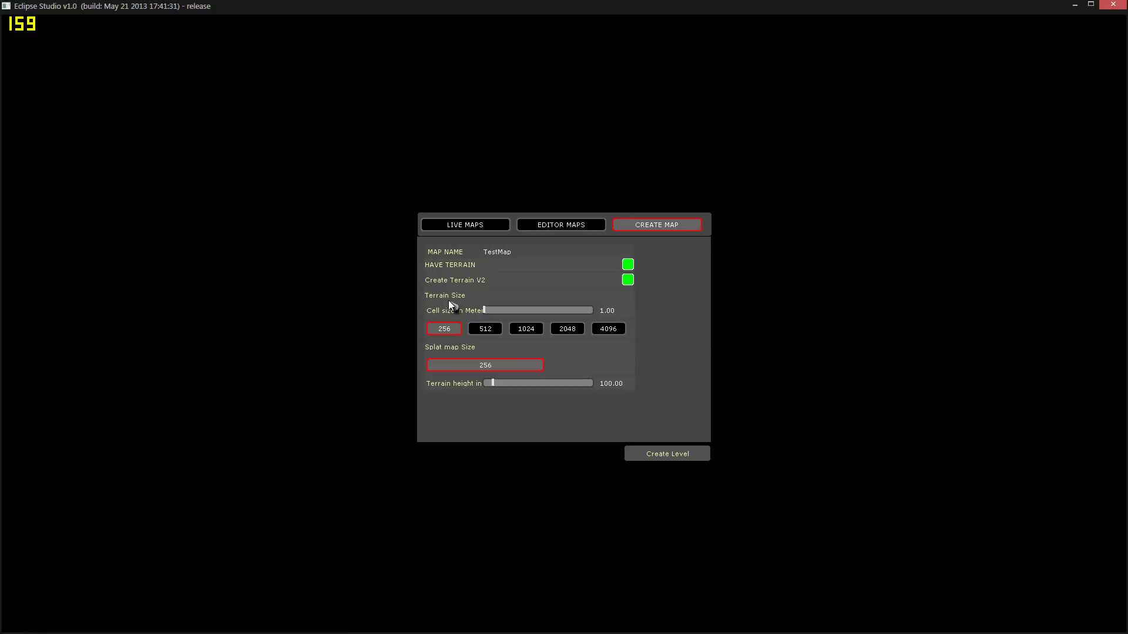
- Set the terrain size to 2048, try several splat map sizes and choose 2048
left_click(567, 329)
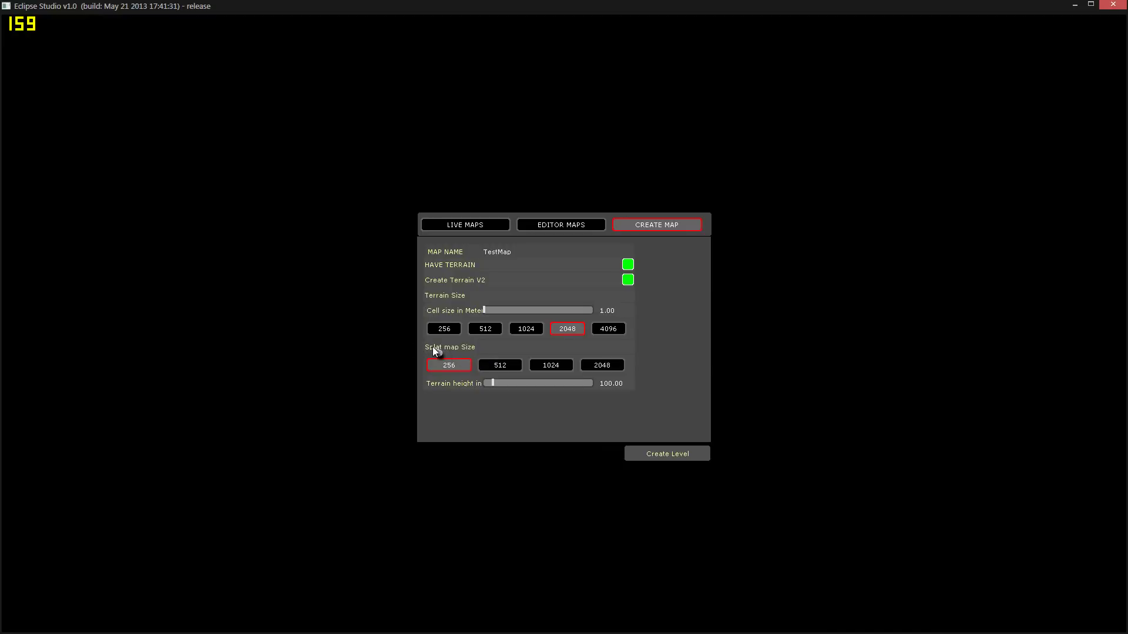
left_click(593, 364)
left_click(550, 365)
left_click(451, 365)
left_click(552, 365)
left_click(586, 364)
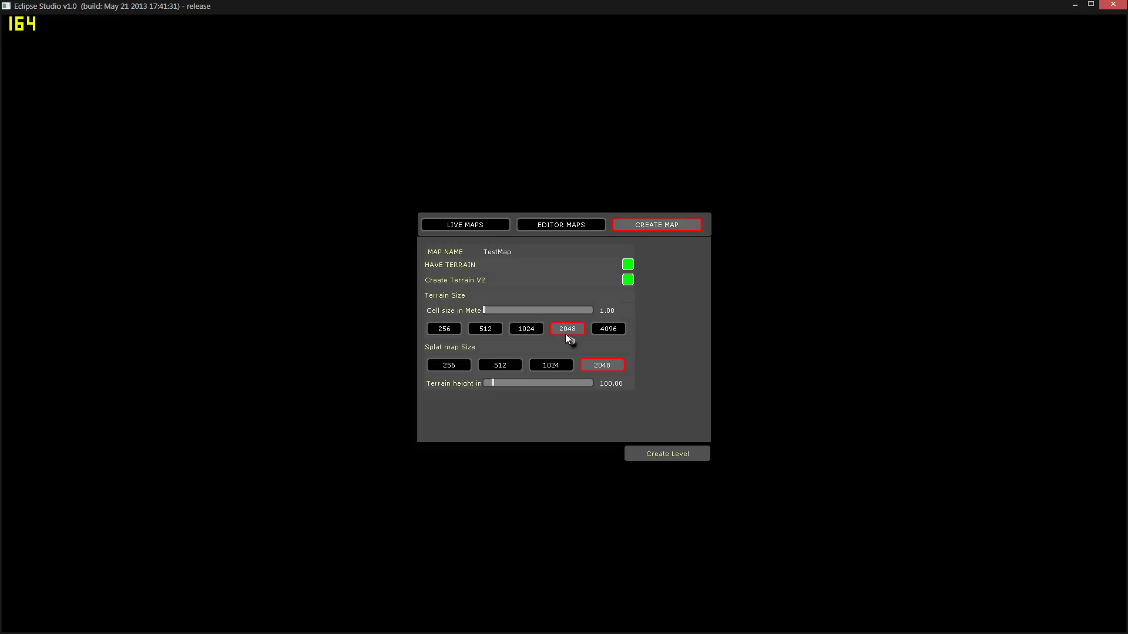
- Set the terrain size to 512 and calculate 512*512 in Calculator, closing it when done
left_click(490, 330)
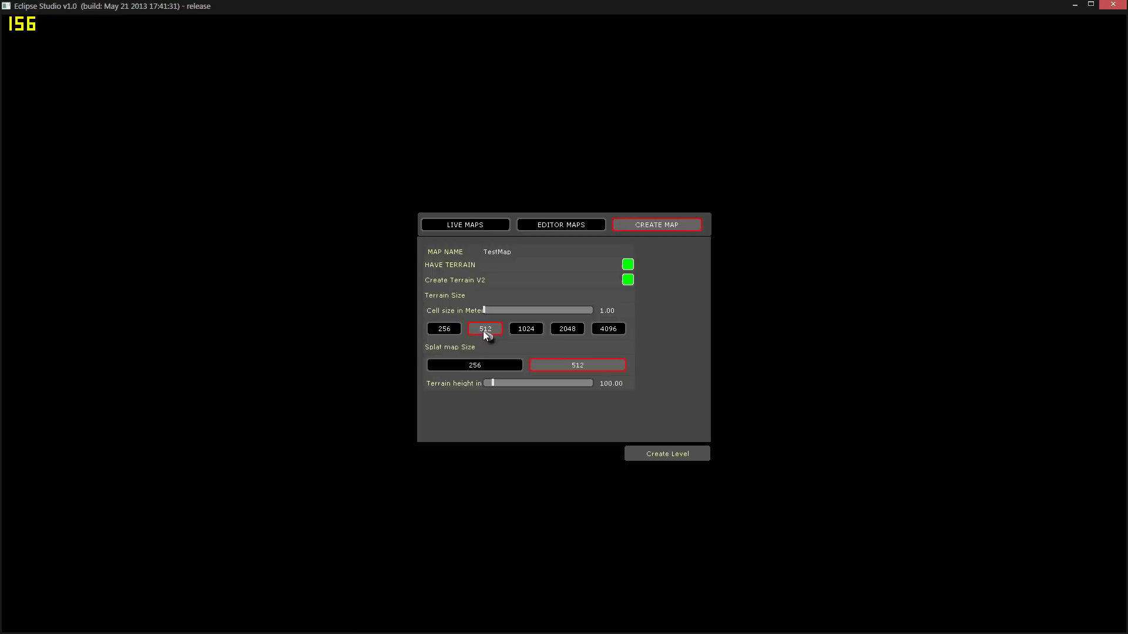
key("super+8")
type("512")
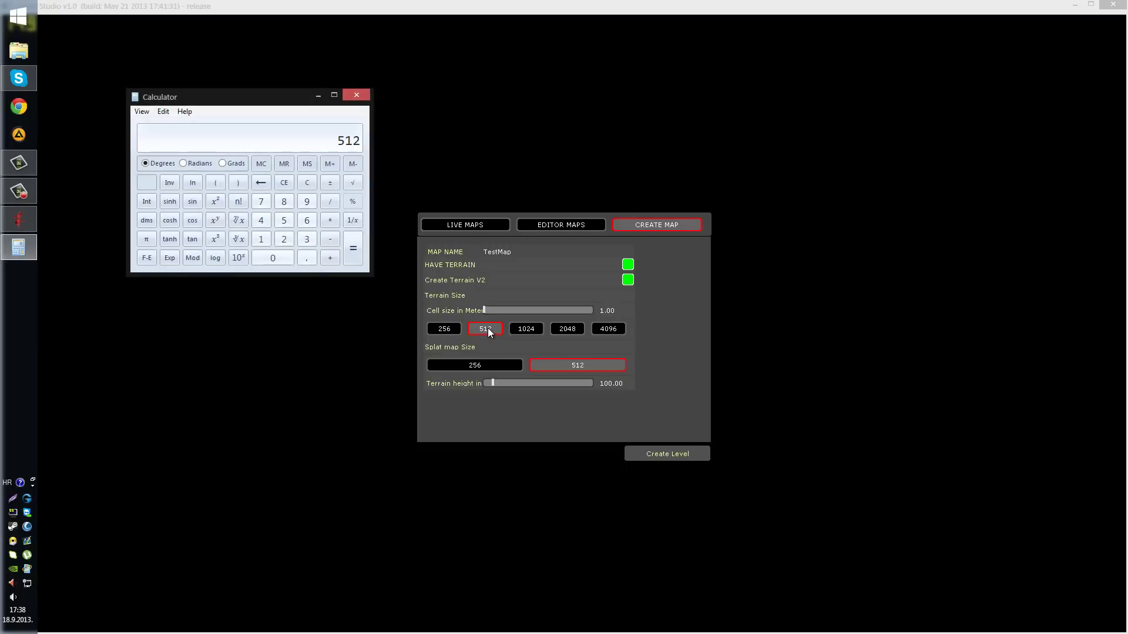
type("*512=")
left_click(357, 95)
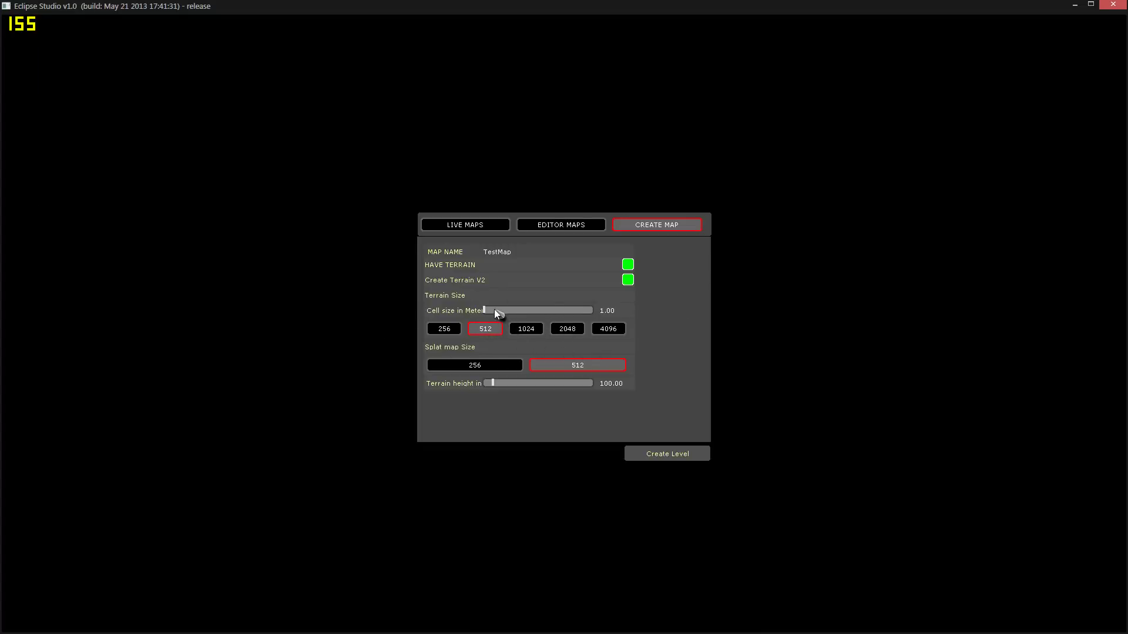
- Set the terrain size to 2048 and try a different cell size, returning it to 1.00 m
left_click(567, 333)
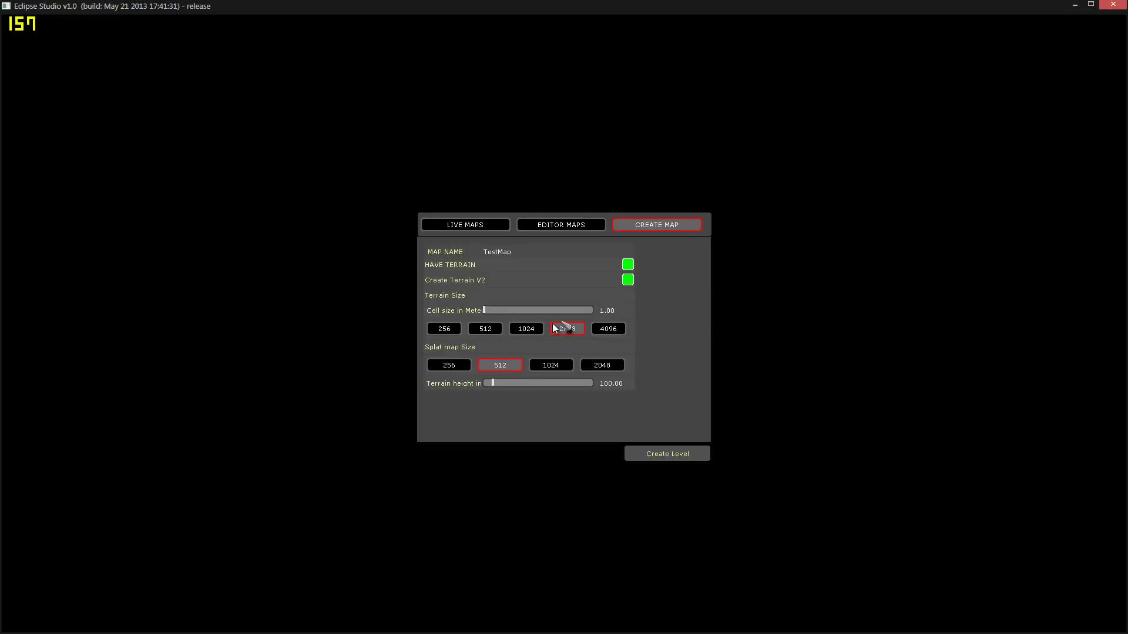
left_click_drag(488, 311, 491, 312)
left_click_drag(491, 311, 471, 312)
- Set the terrain size to 512 and the cell size to 3 m
left_click(485, 330)
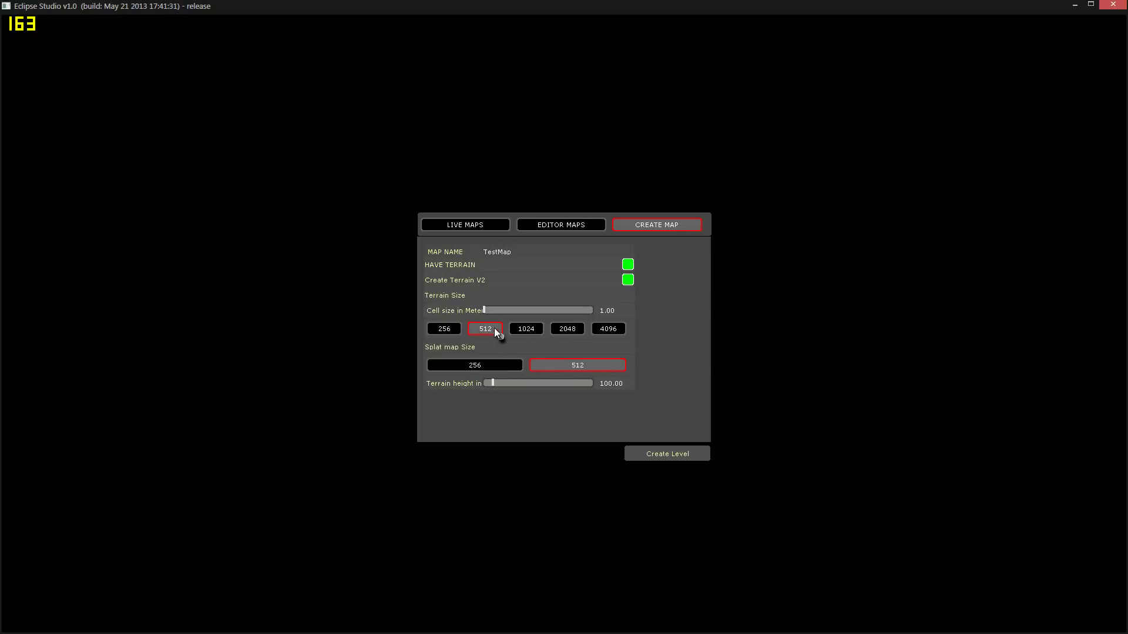
left_click(489, 311)
left_click(608, 312)
type("3")
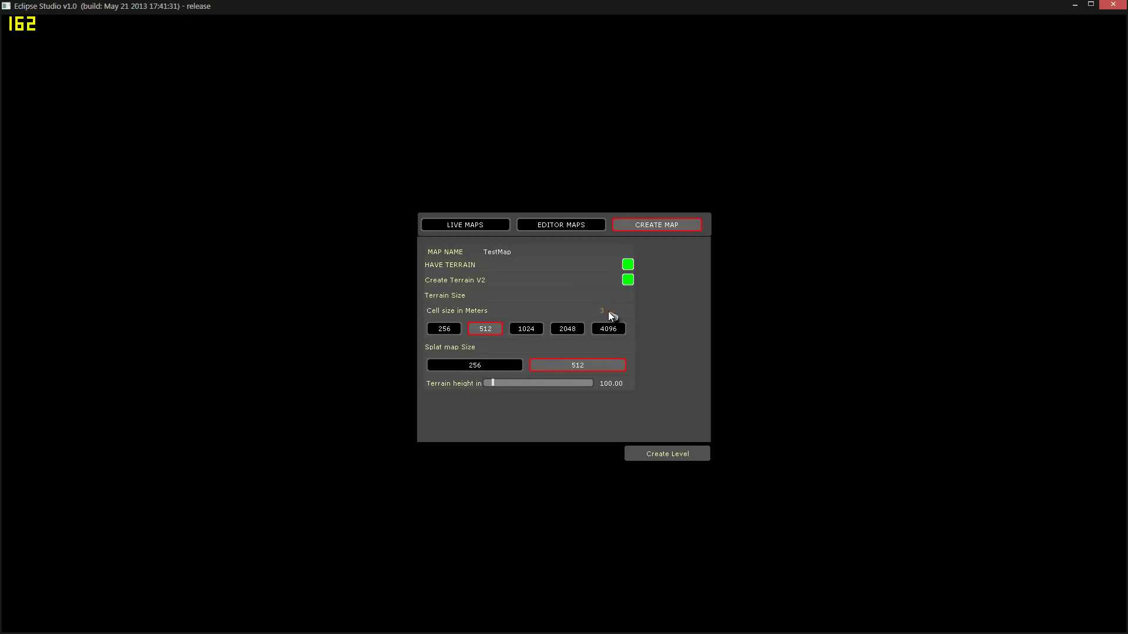
key("Return")
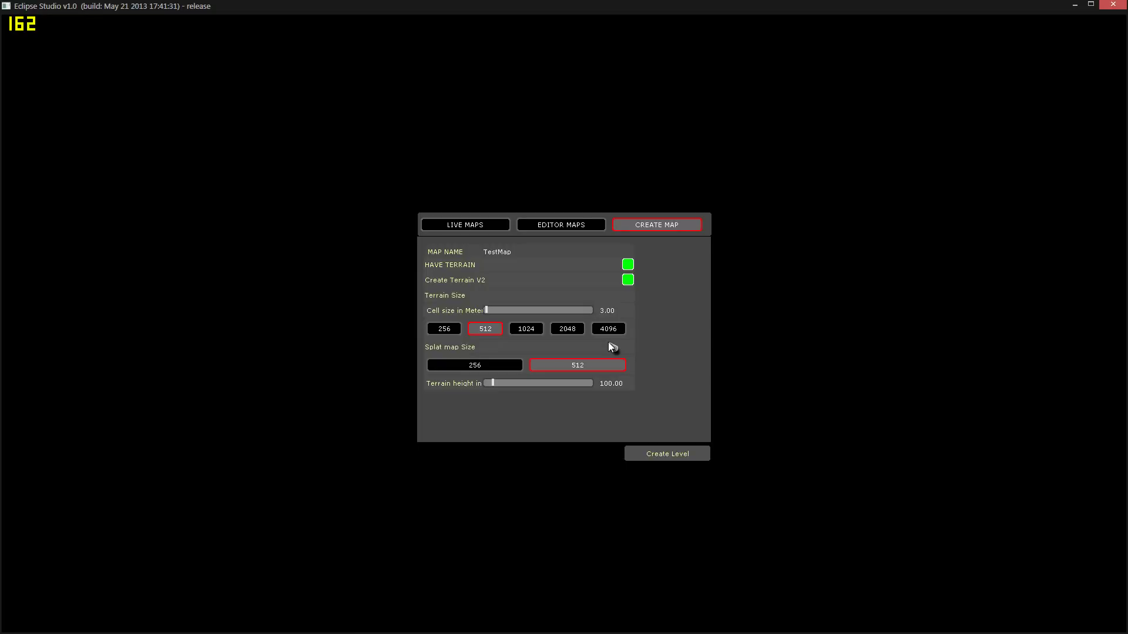
- Try a terrain size of 2048 with a 1024 splat map, and return the terrain size to 512
left_click(559, 329)
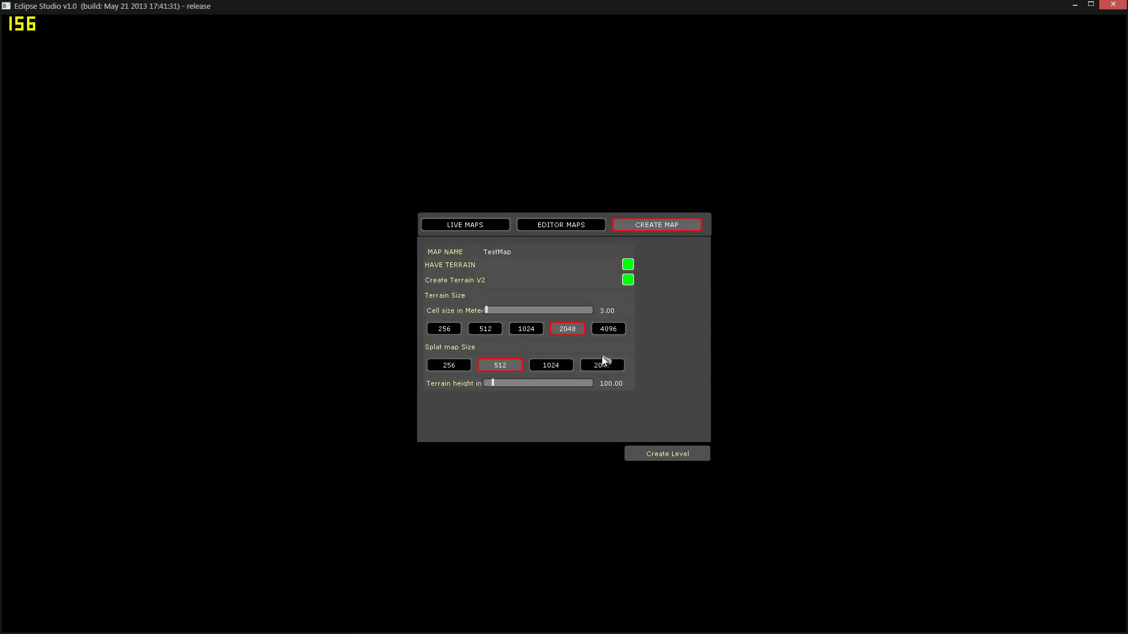
left_click(550, 367)
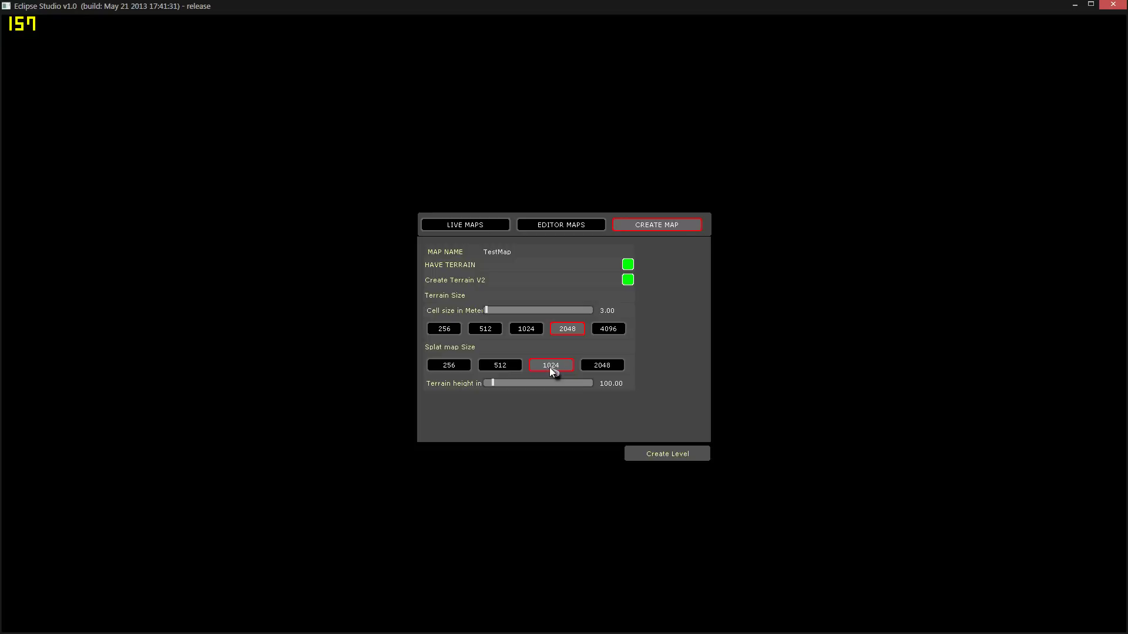
left_click(496, 330)
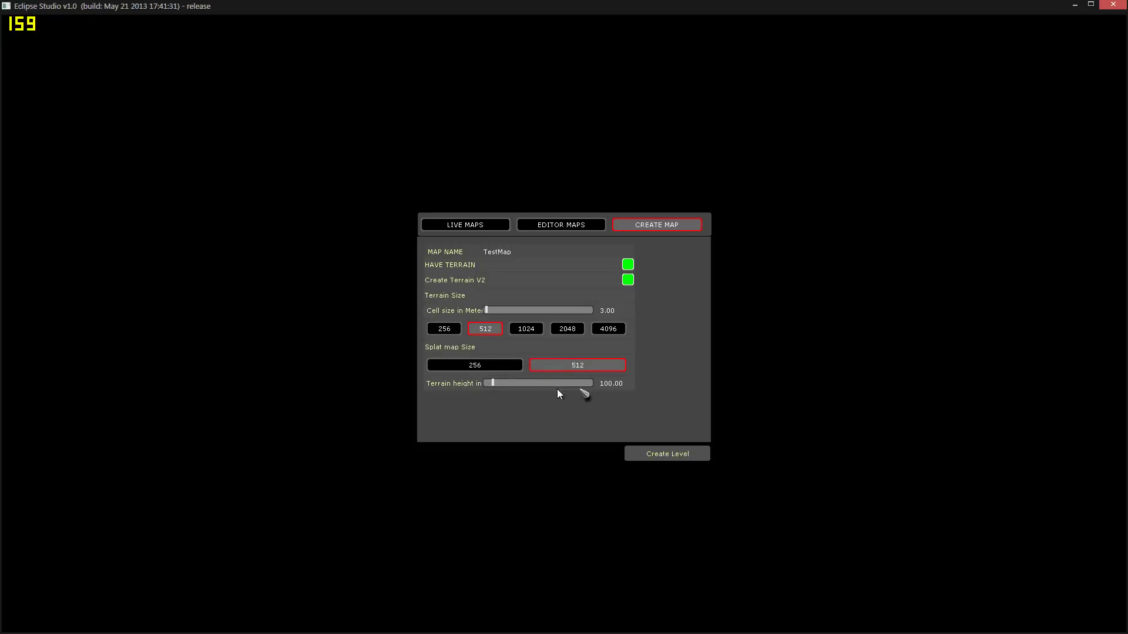
- Set the terrain height to 20, create the TestMap level and dismiss the Art Bugs dialog
left_click(606, 384)
type("20")
key("Return")
left_click(654, 455)
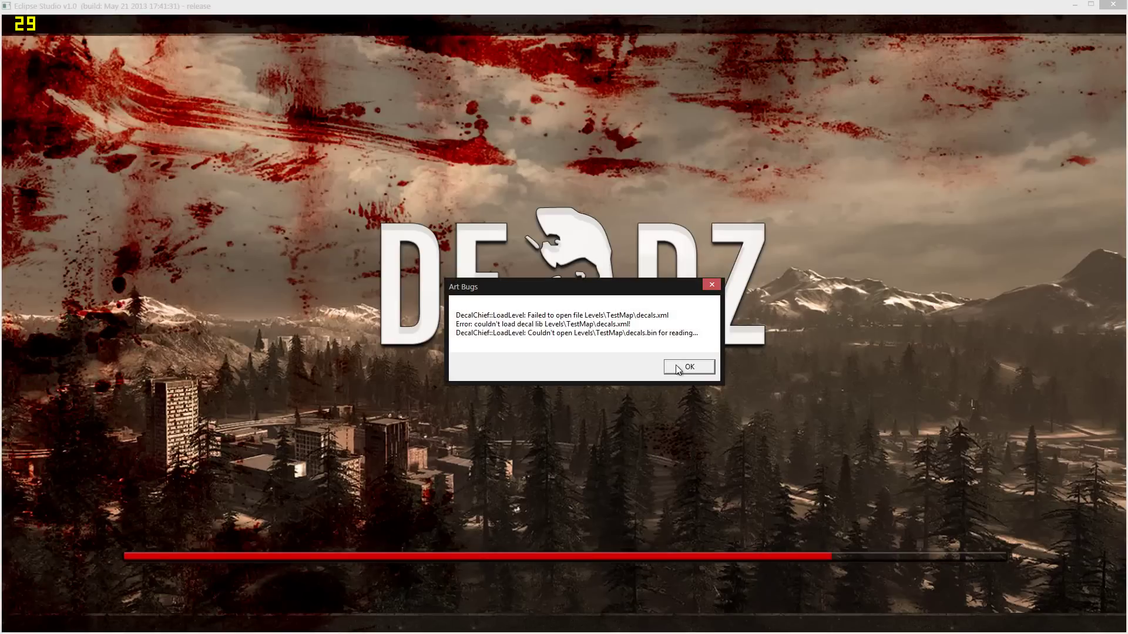
left_click_drag(508, 289, 522, 253)
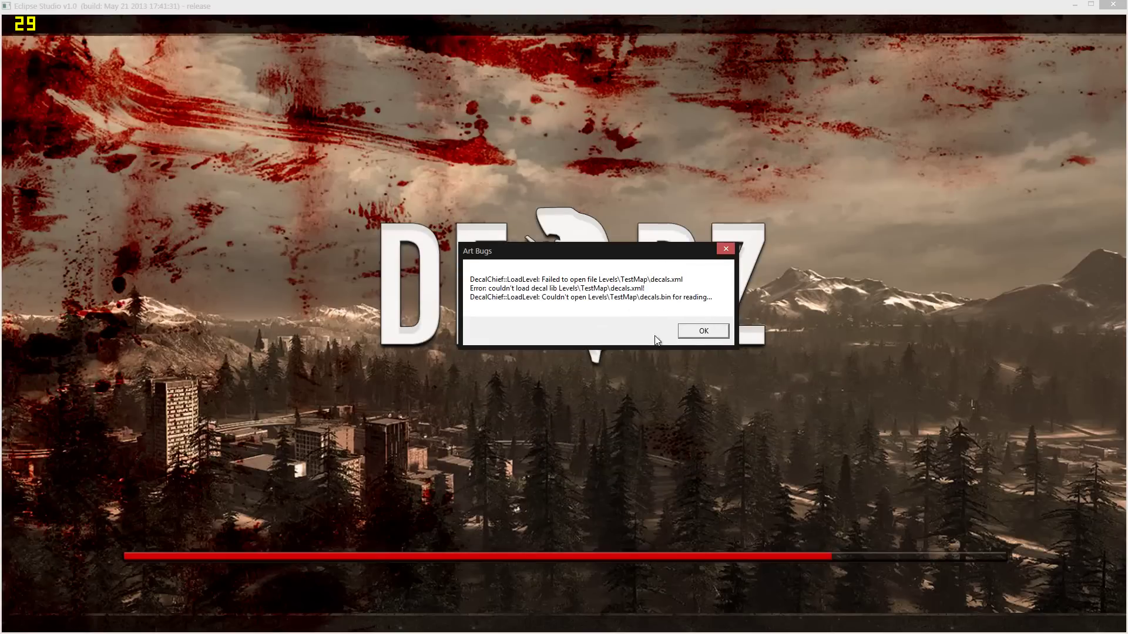
left_click(709, 333)
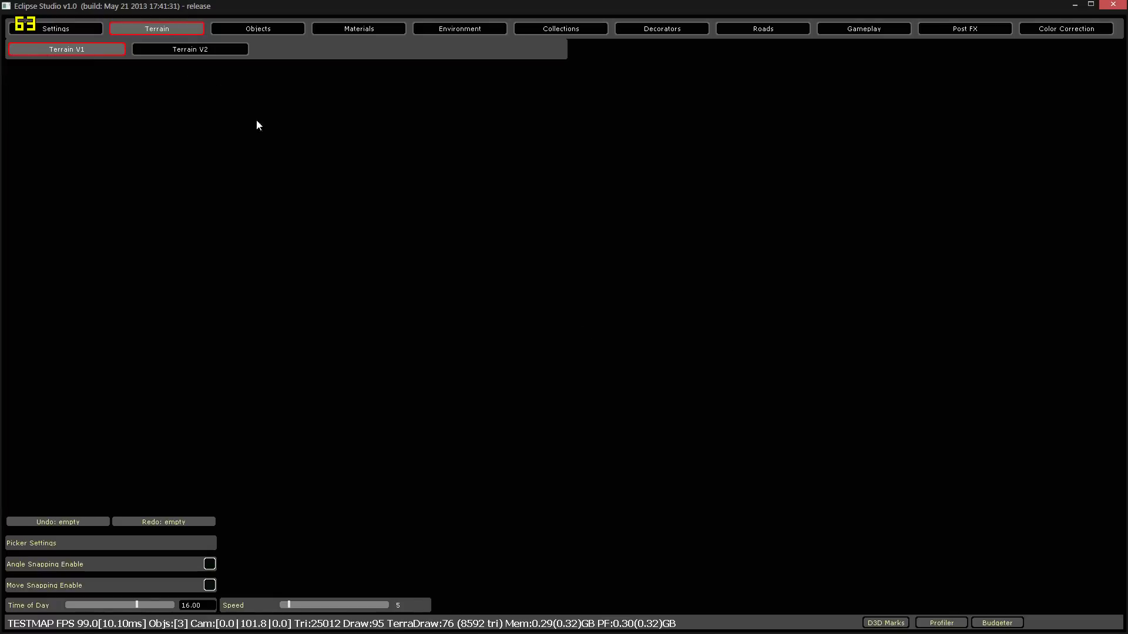
- Switch the terrain editing mode to Terrain V2 to show its options
mouse_move(591, 265)
right_mouse_down()
mouse_move(561, 331)
mouse_move(616, 199)
mouse_move(586, 217)
mouse_move(637, 287)
right_mouse_up()
left_click(189, 49)
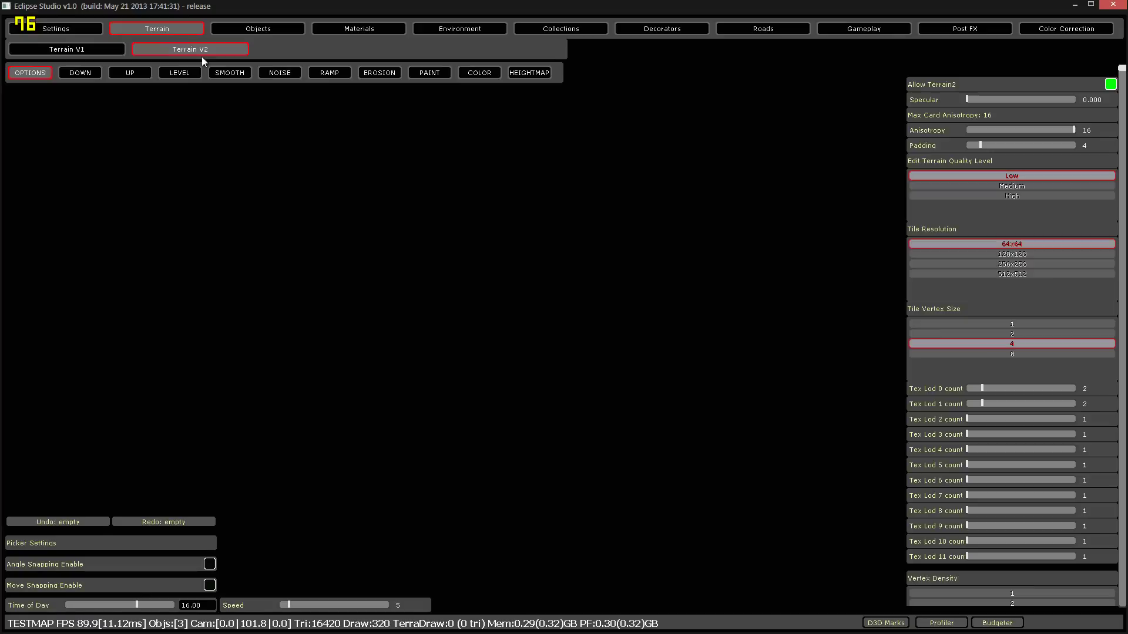
- Assign bm_grass_color_d.dds as the diffuse texture of the terrain's base paint layer
left_click(429, 73)
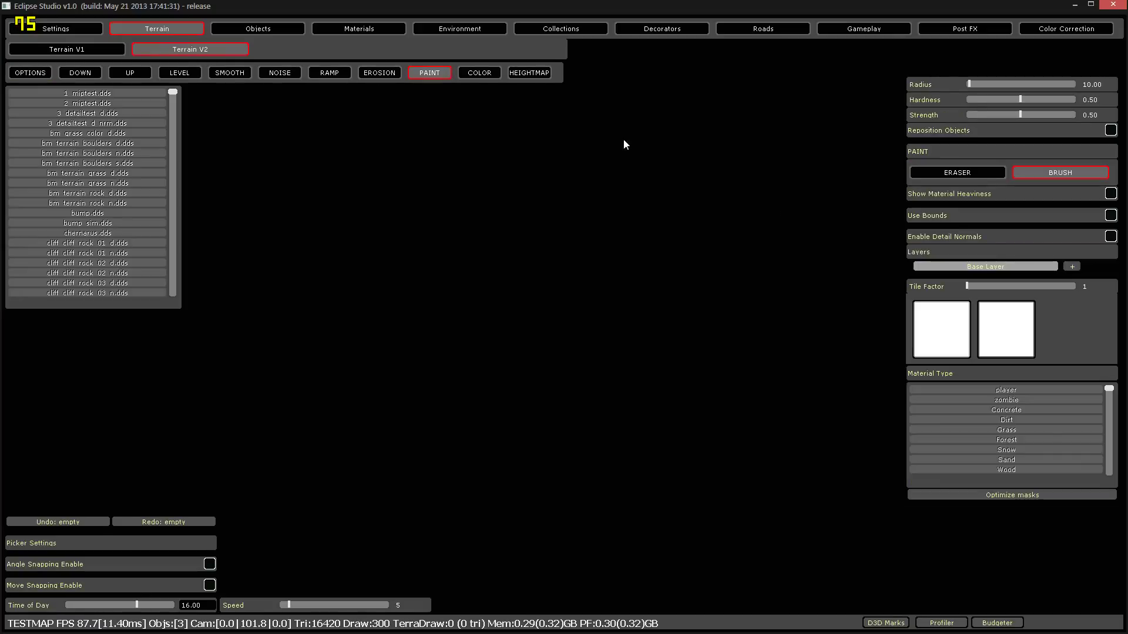
left_click(121, 134)
right_click_drag(660, 352, 669, 283)
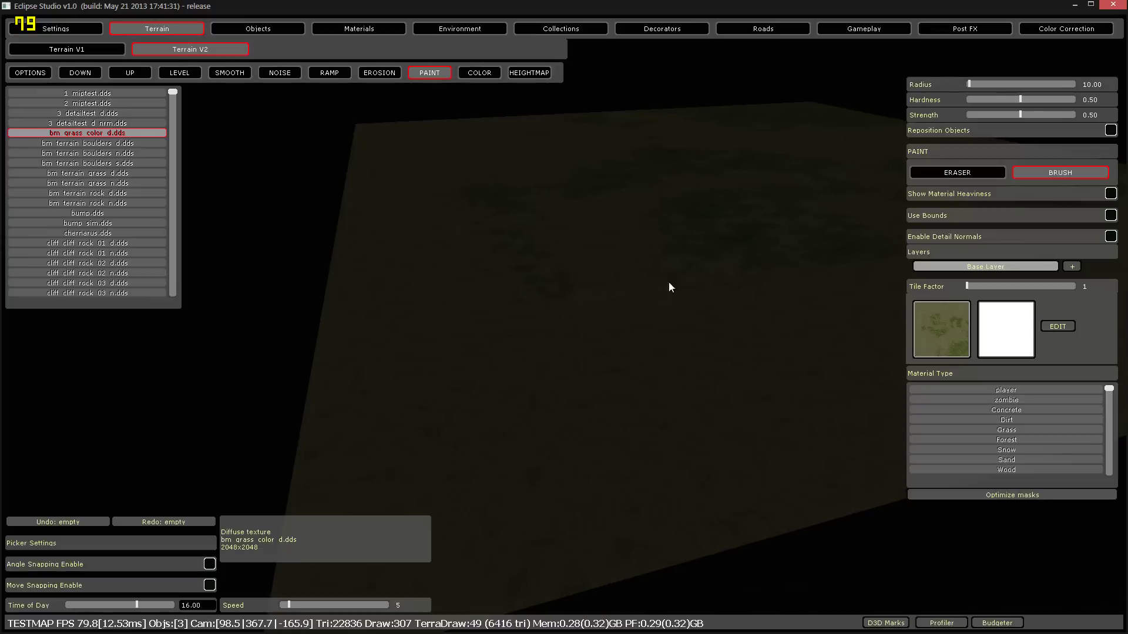
right_click_drag(583, 234, 63, 70)
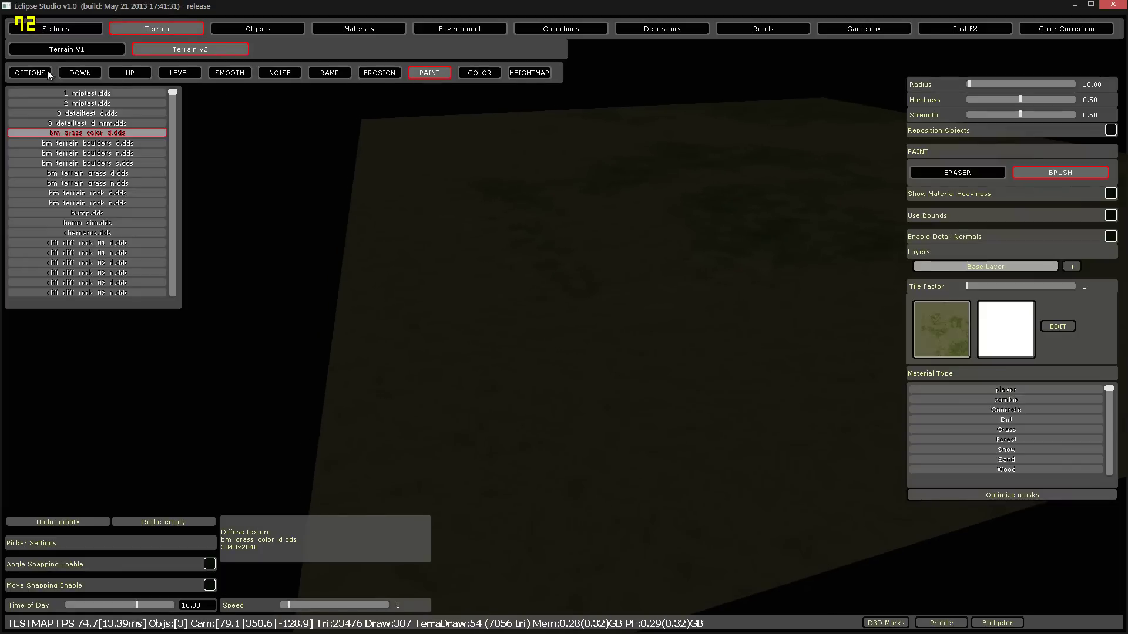
- Look through the system camera settings, the collections options and the environment's light setup presets
left_click(68, 29)
right_click_drag(389, 309, 385, 312)
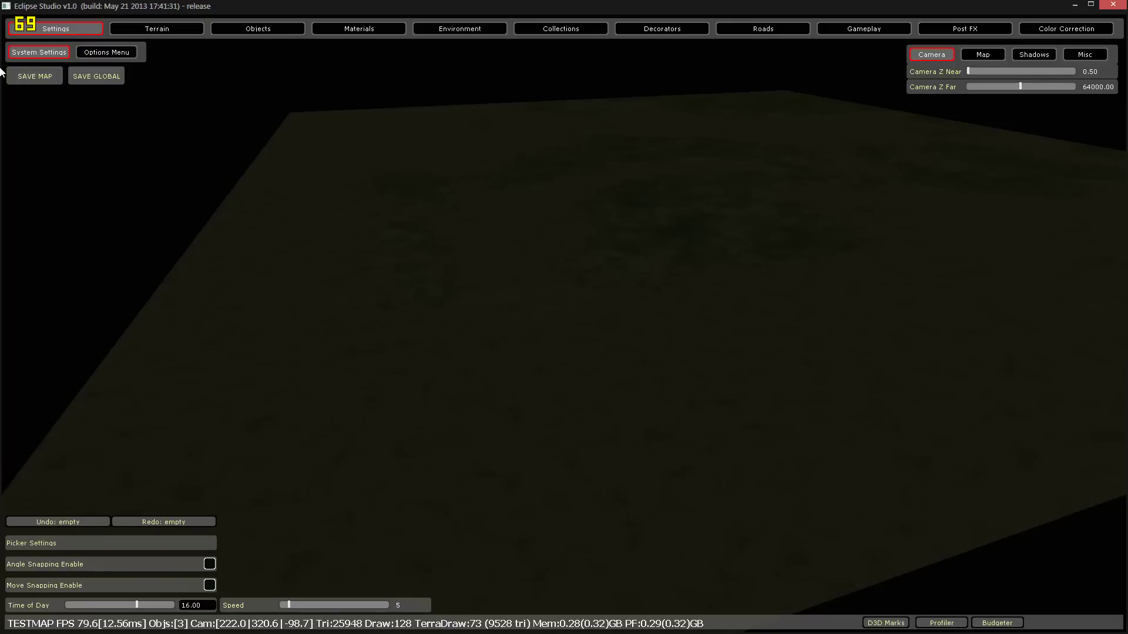
right_click_drag(338, 118, 441, 137)
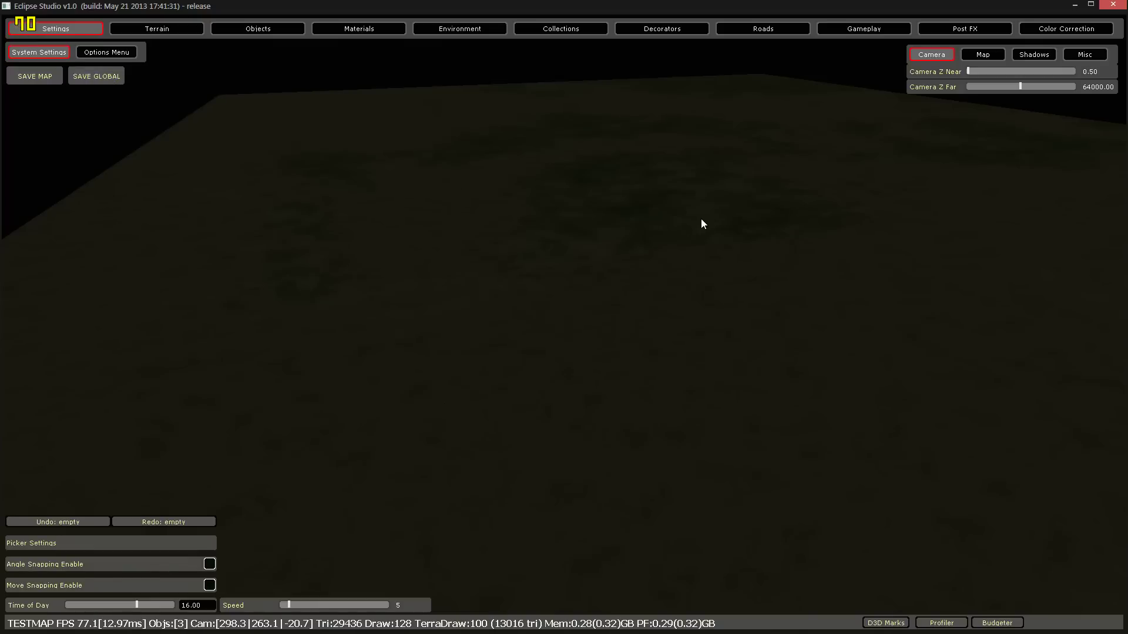
mouse_move(702, 224)
right_mouse_down()
mouse_move(685, 222)
mouse_move(723, 221)
mouse_move(699, 219)
right_mouse_up()
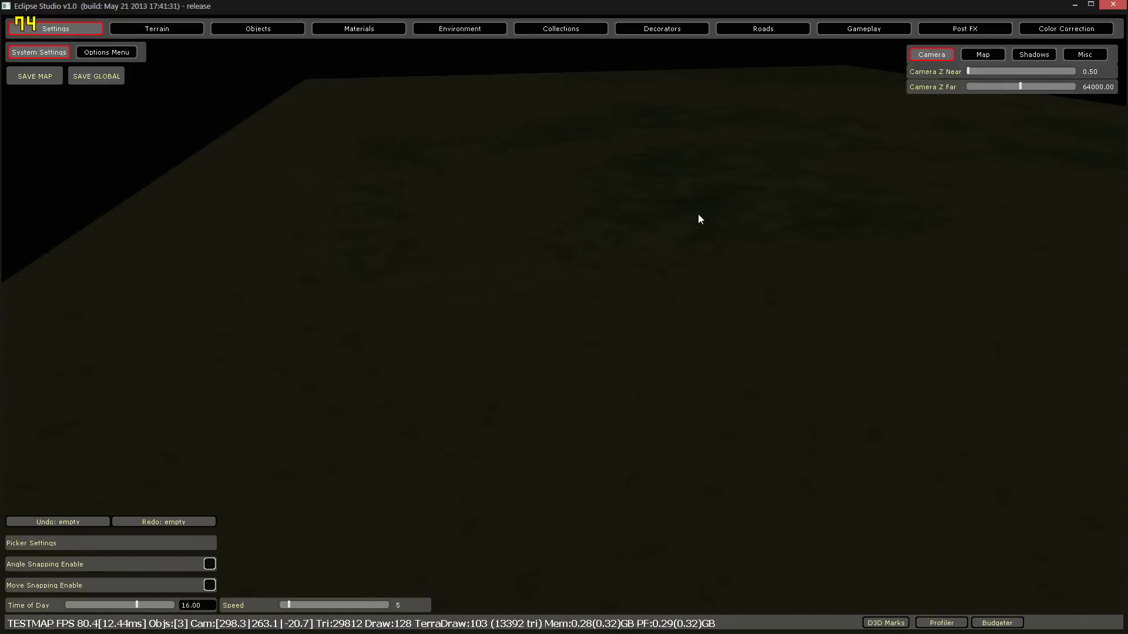
left_click(571, 30)
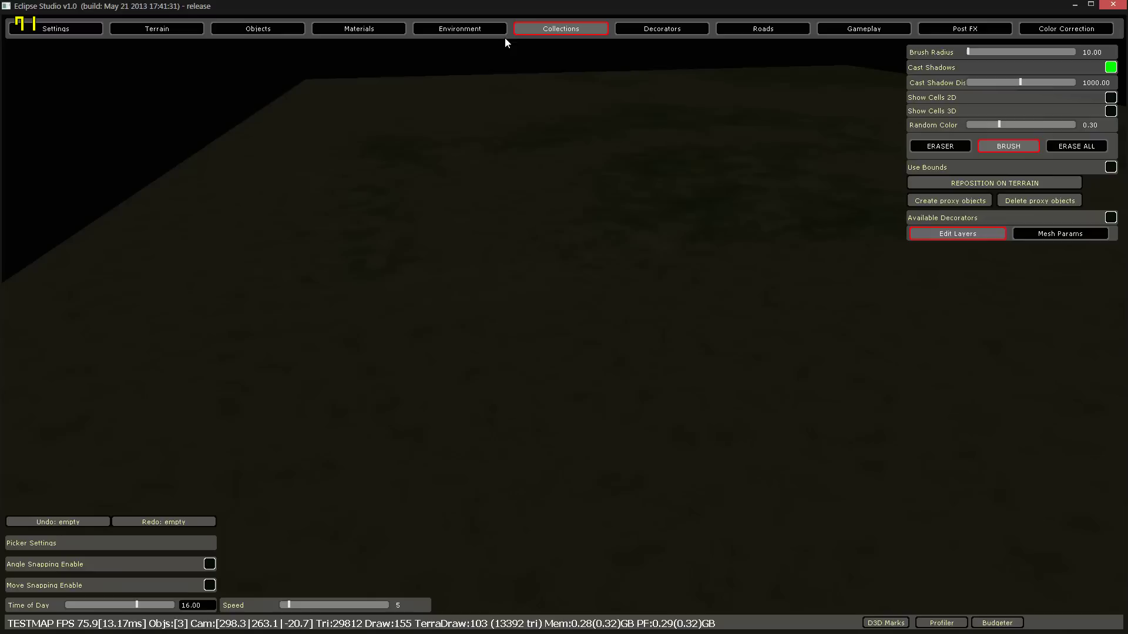
left_click(469, 30)
left_click(130, 52)
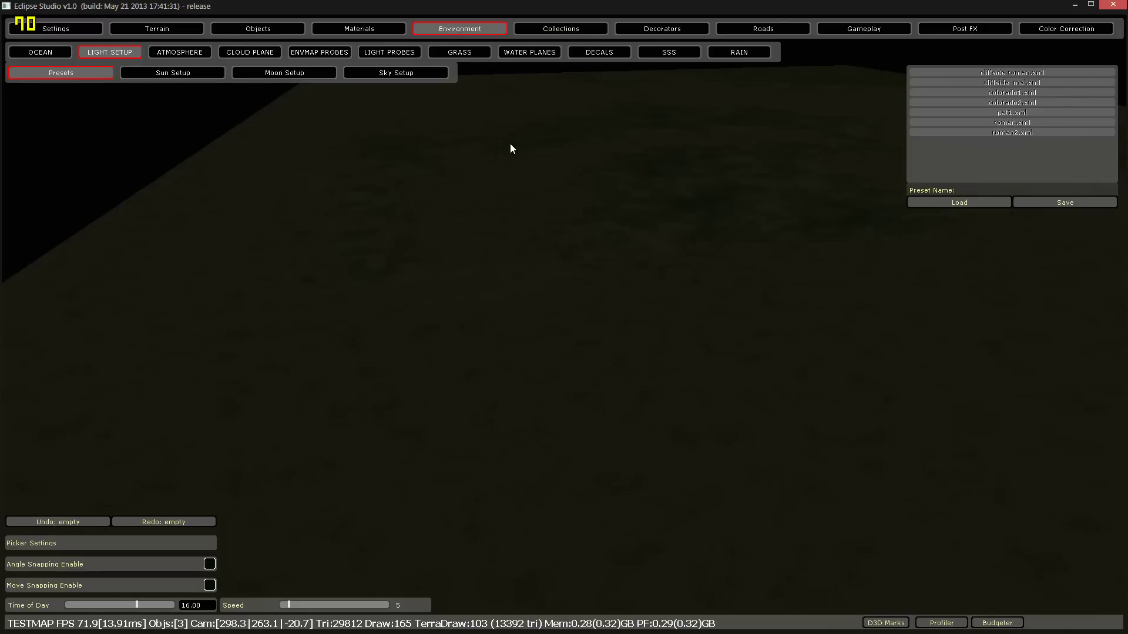
left_click(88, 30)
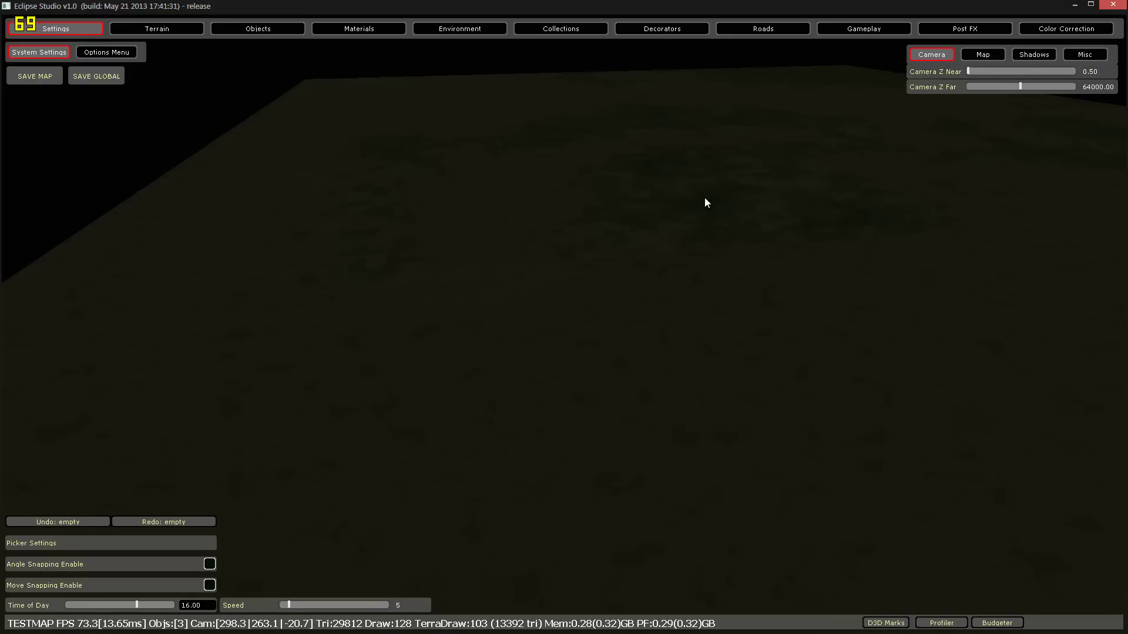
right_click_drag(705, 198, 705, 198)
key("w")
- Place the WL_Industrial_01.sco building from the DZ_new category on the terrain
left_click(261, 30)
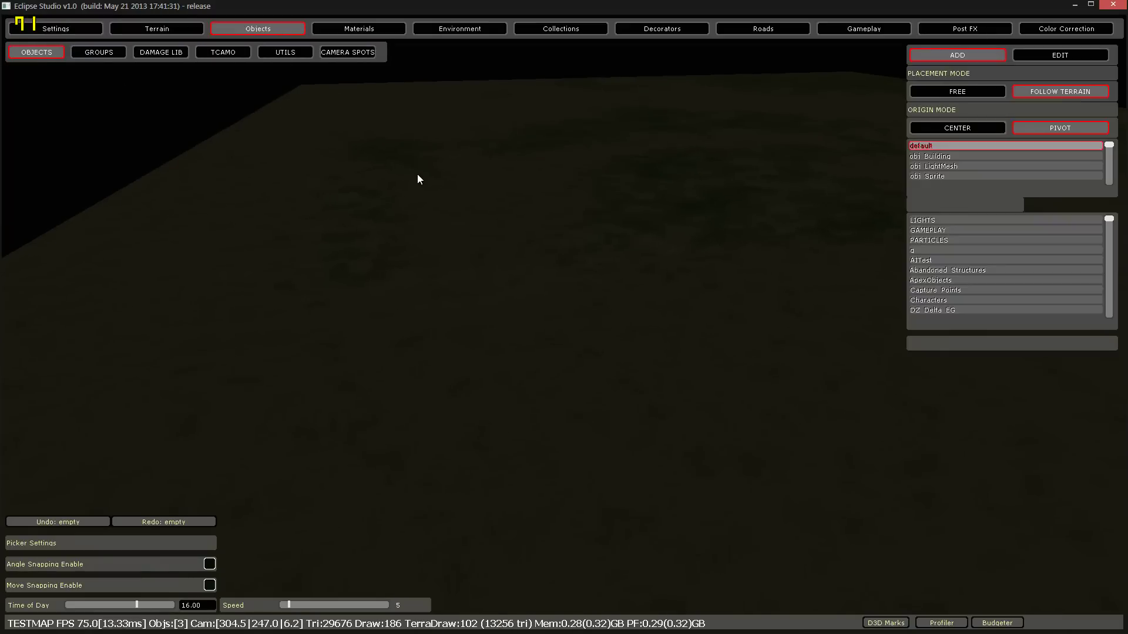
key("w")
right_click_drag(421, 175, 449, 176)
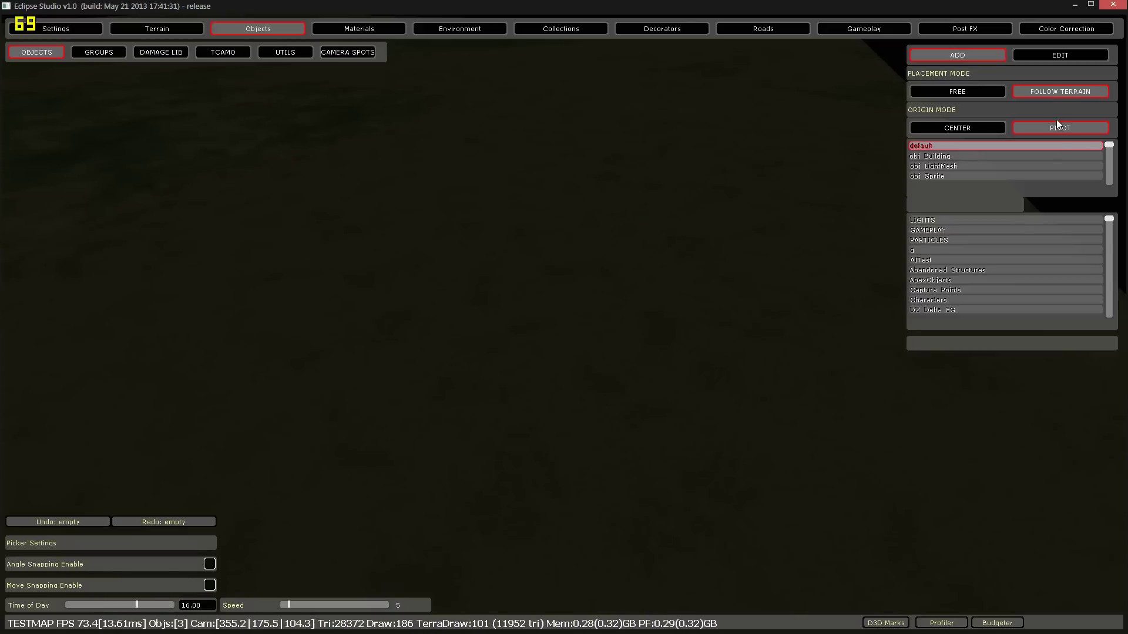
left_click(932, 300)
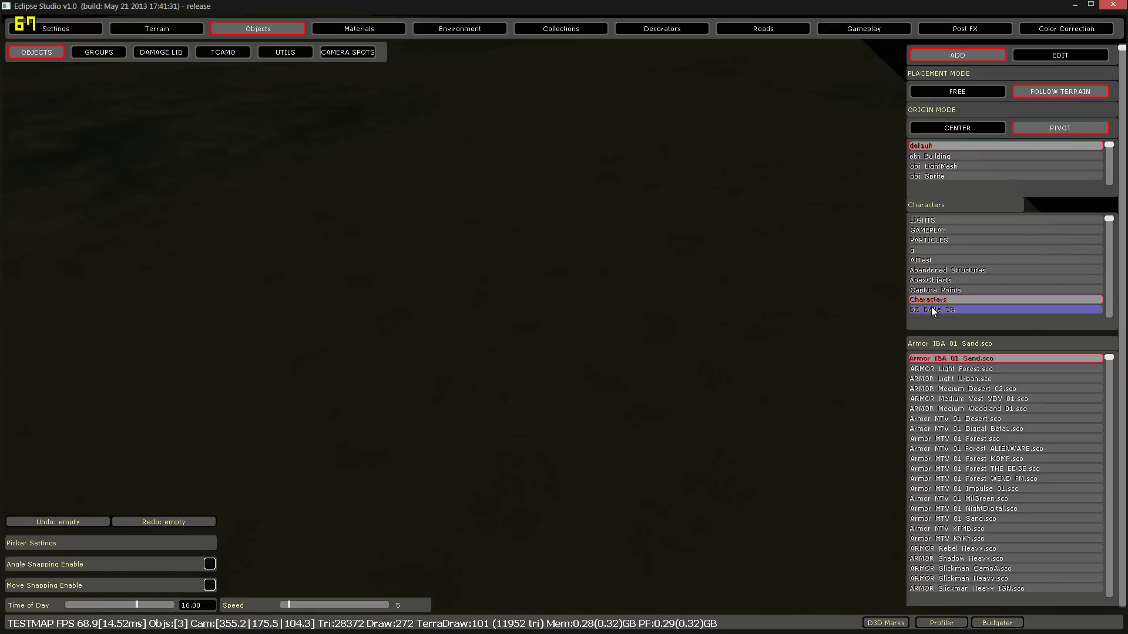
scroll(931, 310, "down", 3)
left_click(949, 241)
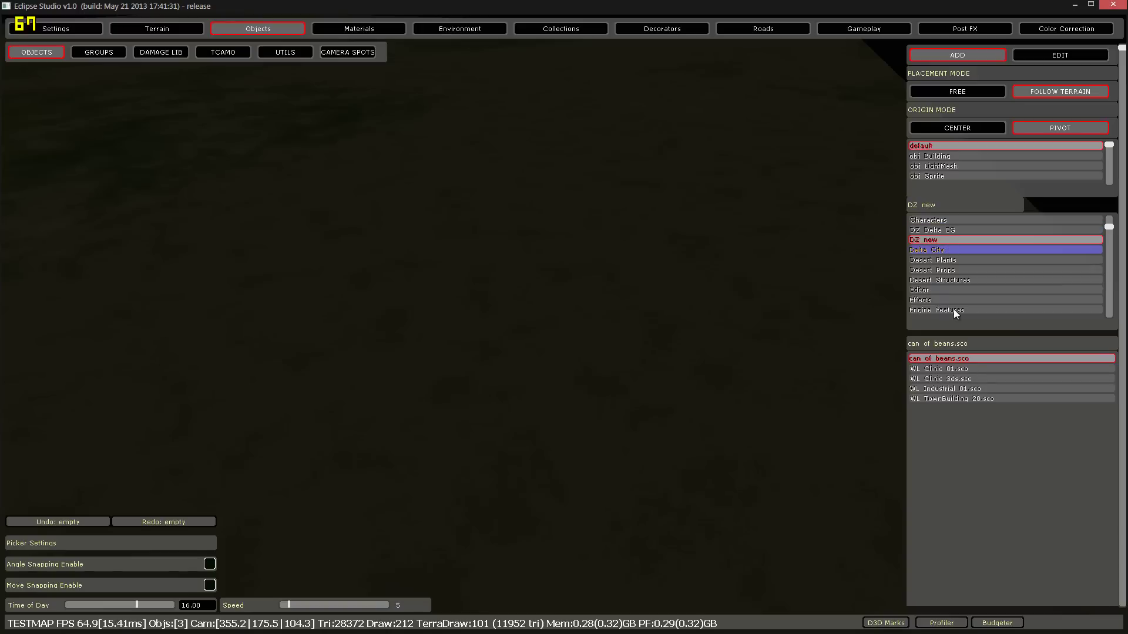
left_click(957, 388)
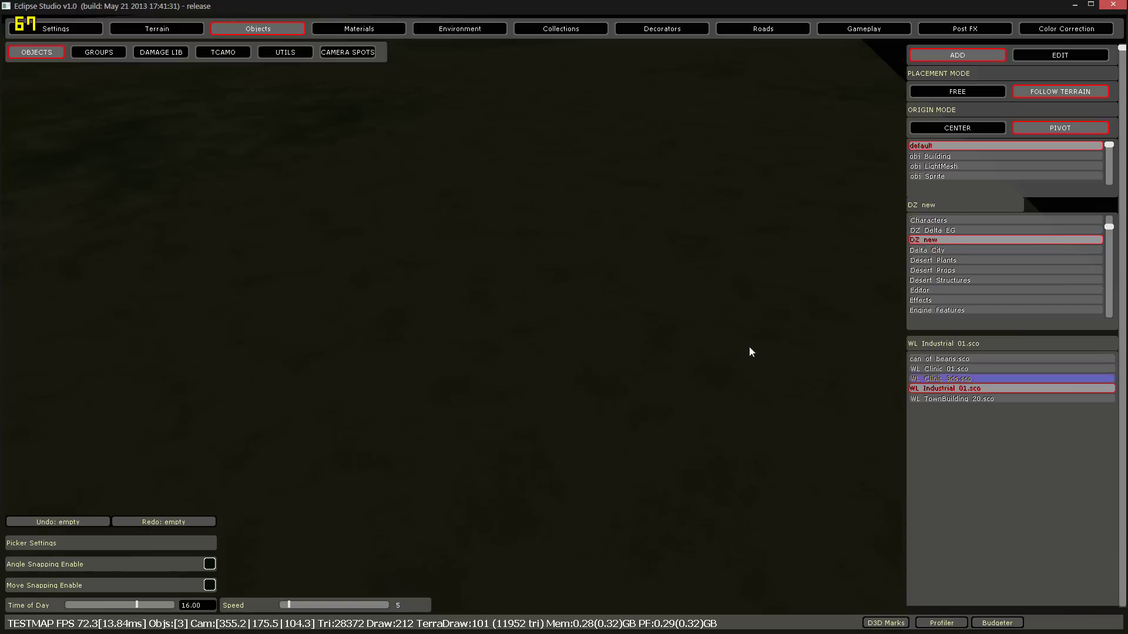
left_click(523, 358)
- Examine the placed building up close with the player character and return to the editor
right_click_drag(520, 359, 650, 349)
key("w")
key("w")
key("w")
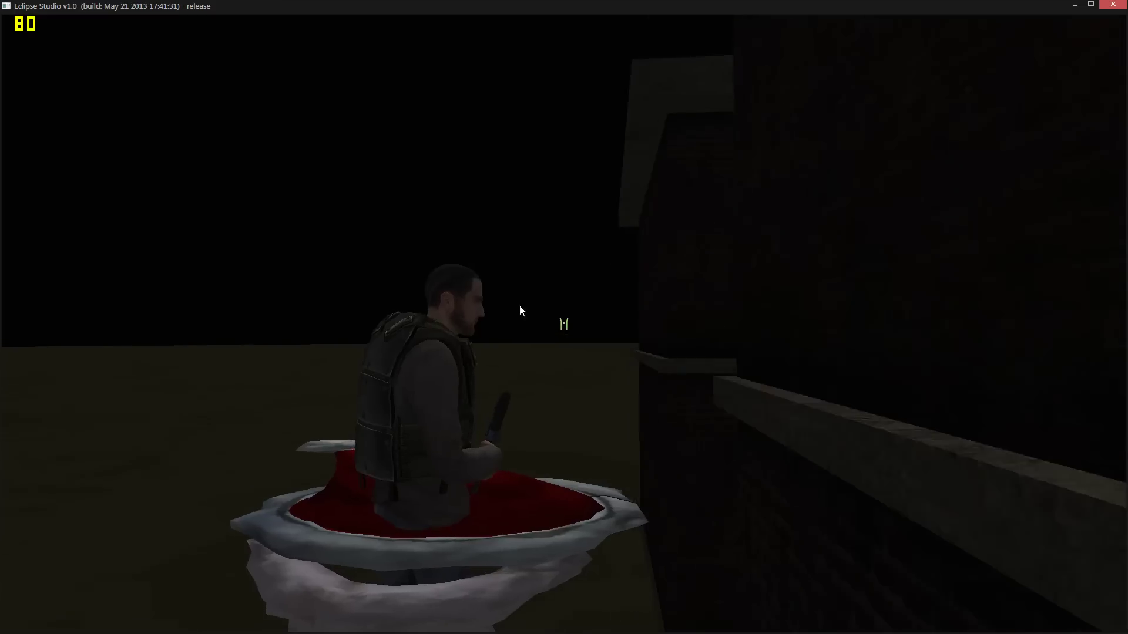
right_click_drag(520, 311, 452, 428)
key("w")
key("Escape")
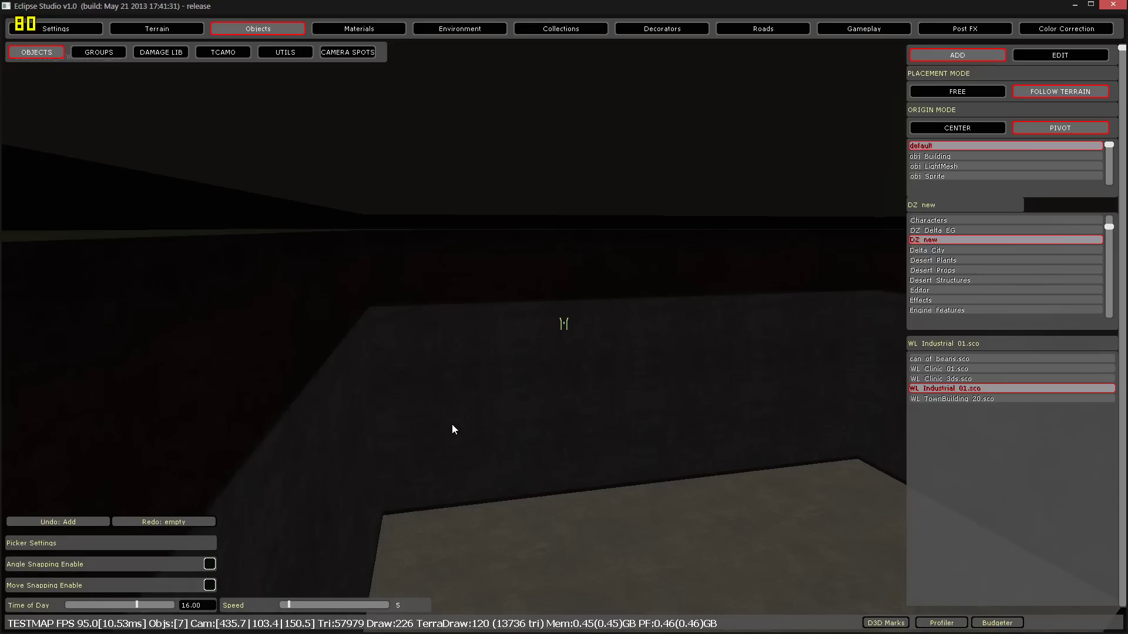
- Set Camera Z Near to 0.20 and check the building's interior in first-person play mode
left_click(82, 30)
left_click_drag(969, 70, 956, 72)
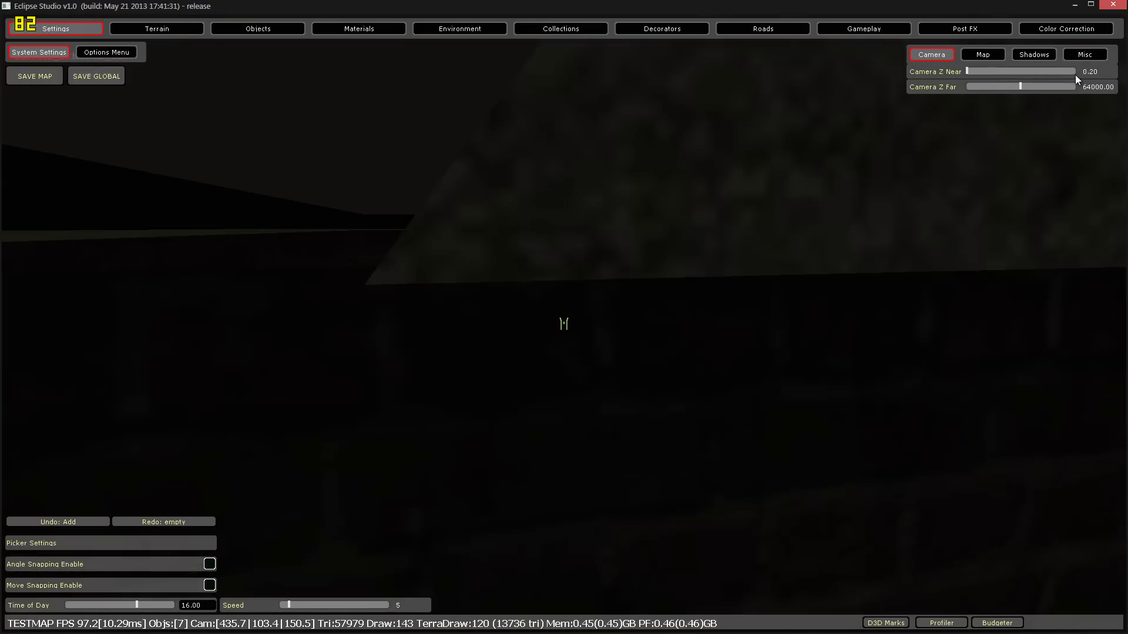
key("Escape")
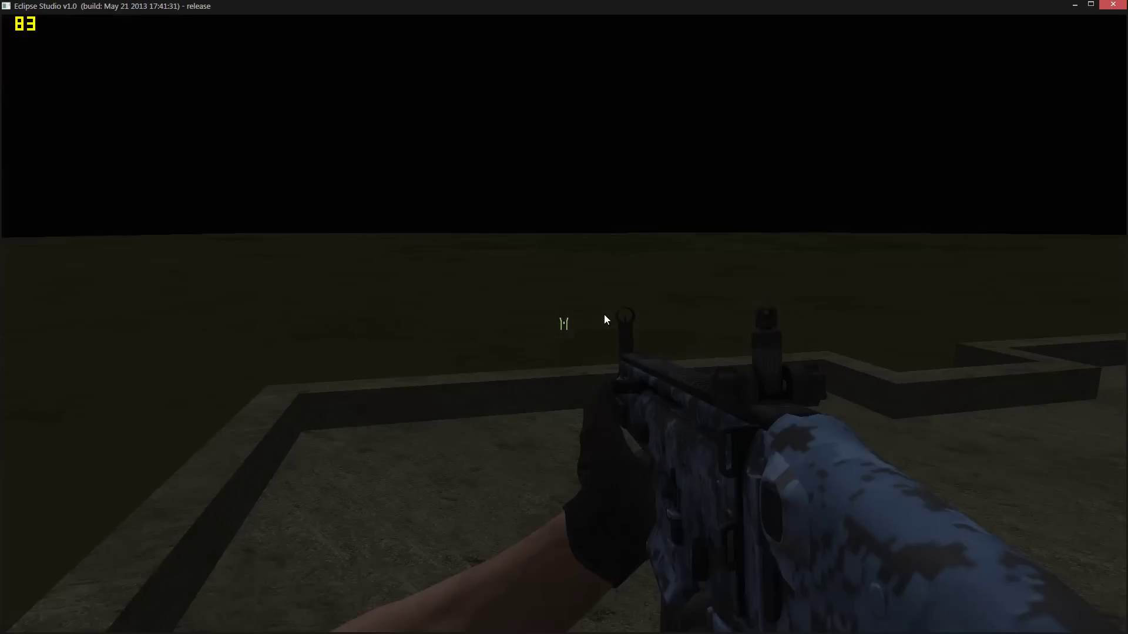
key("s")
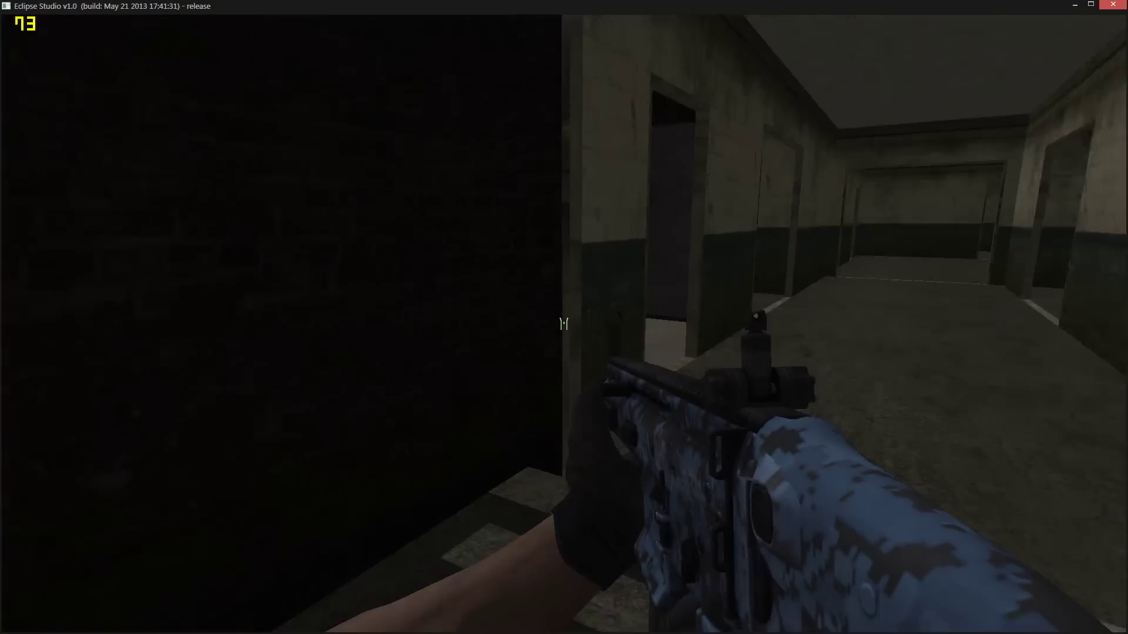
key("Escape")
key("s")
- Delete the industrial building from the terrain
right_click_drag(797, 103, 653, 189)
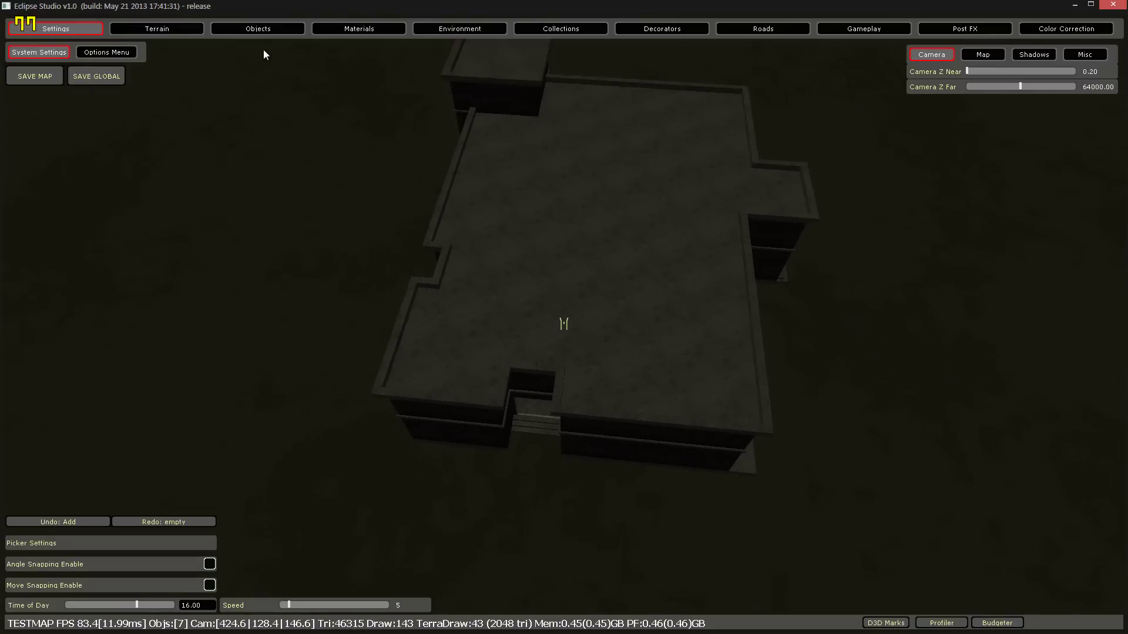
left_click(259, 28)
left_click(699, 249)
key("Delete")
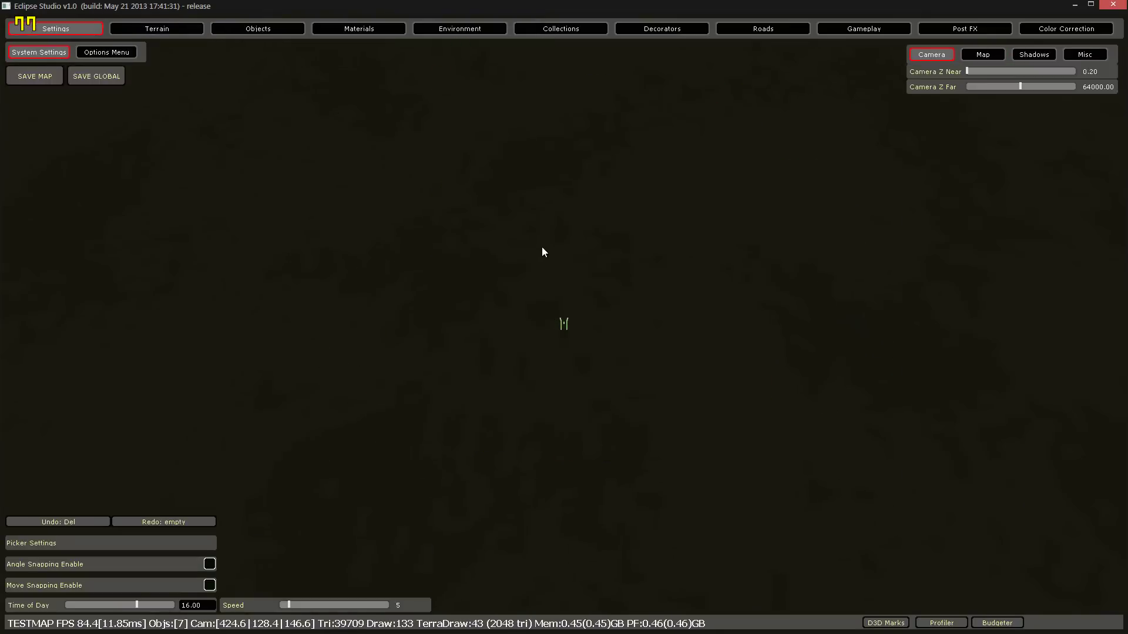
- Try a Camera Z Far value of 500 and check the terrain's draw distance
right_click_drag(542, 247, 989, 163)
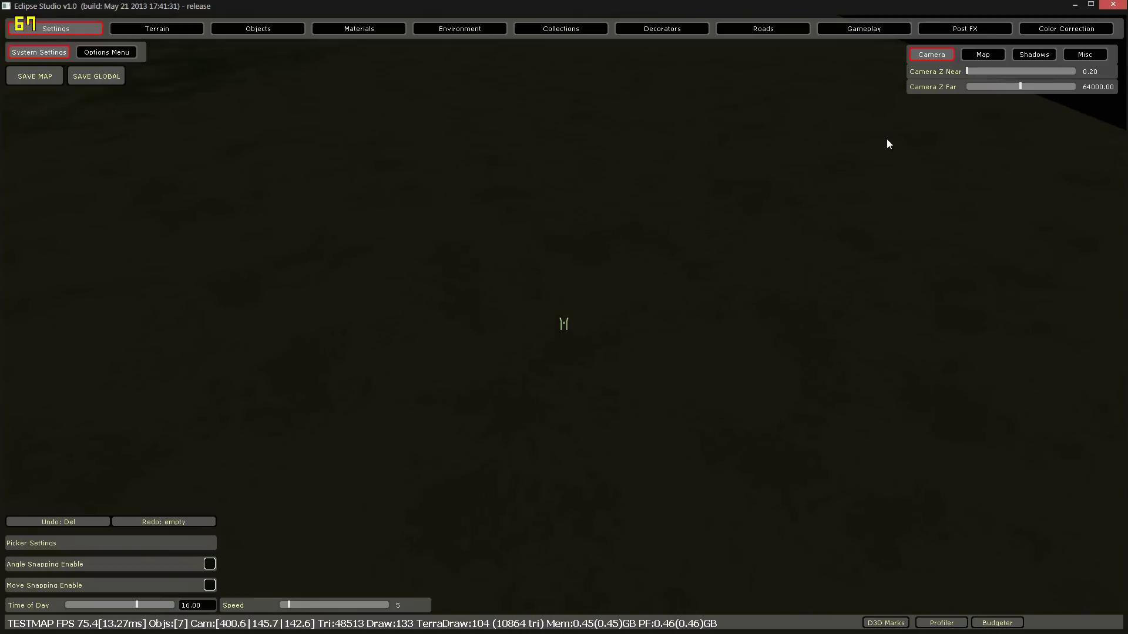
right_click_drag(834, 209, 825, 212)
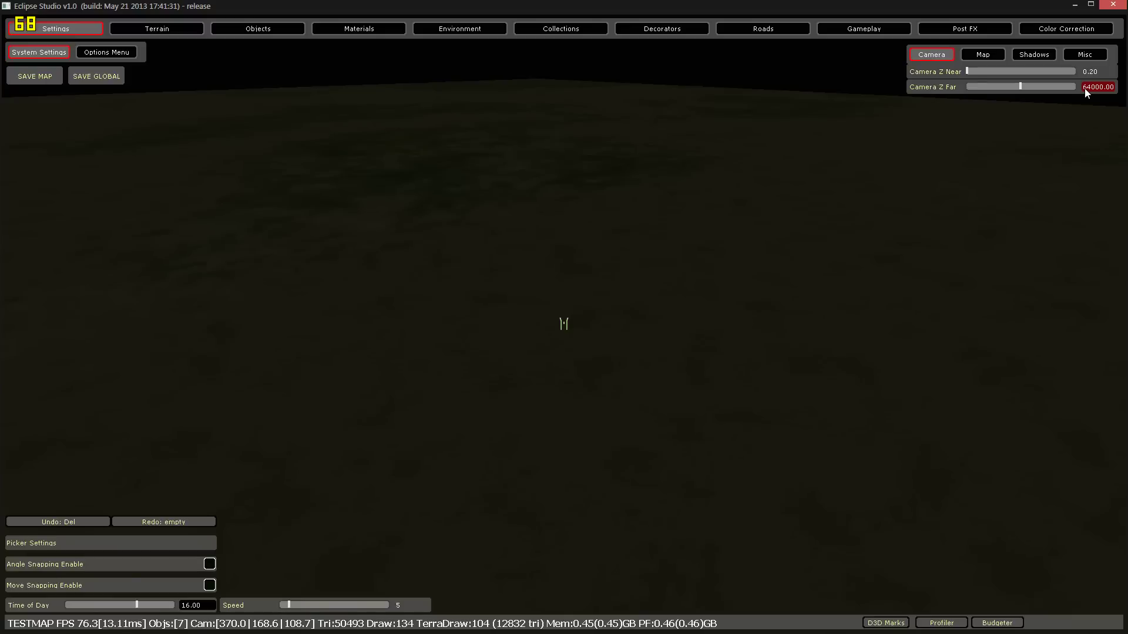
left_click_drag(1032, 84, 966, 90)
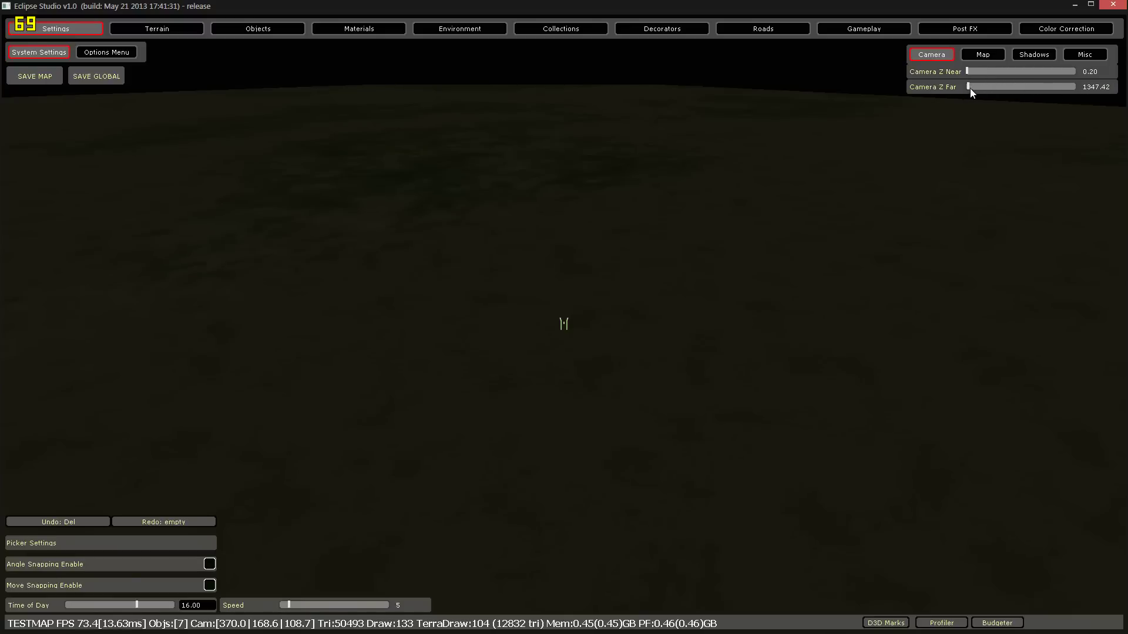
left_click(1095, 84)
type("500")
key("Return")
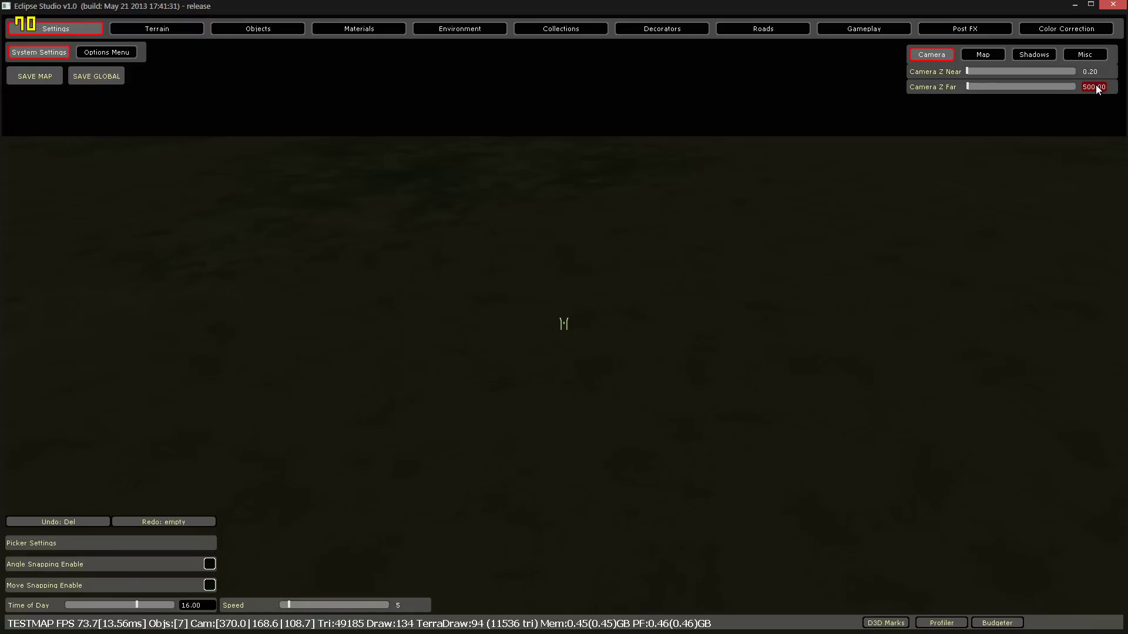
key("w")
right_click_drag(561, 176, 588, 183)
key("w")
key("s")
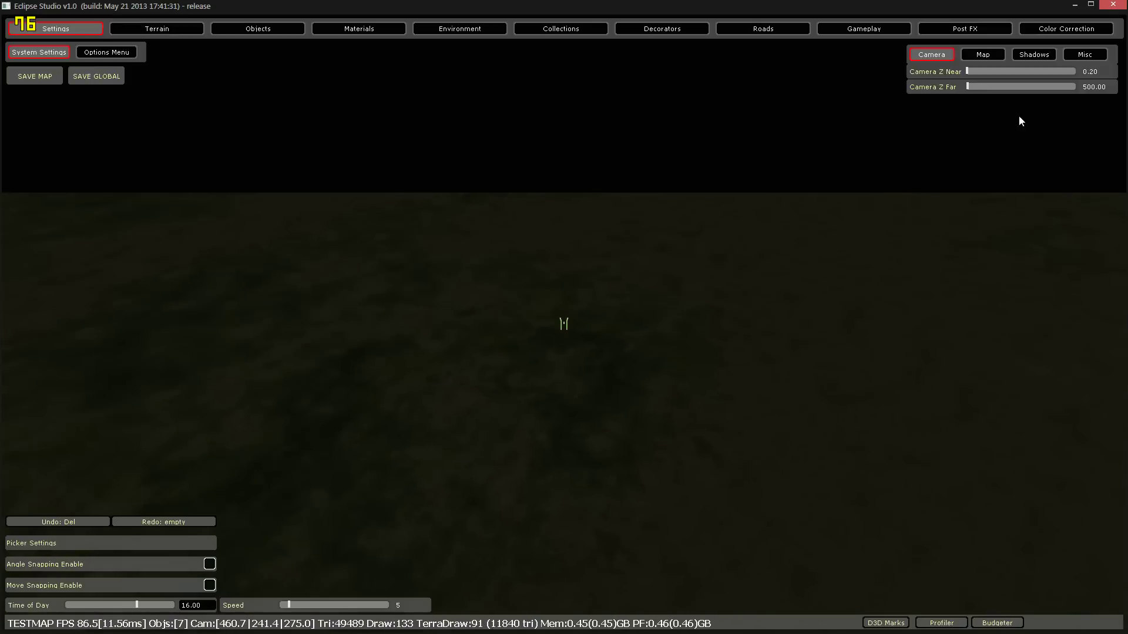
- Set Camera Z Far to 64000 and check the distant terrain edges
left_click(1093, 87)
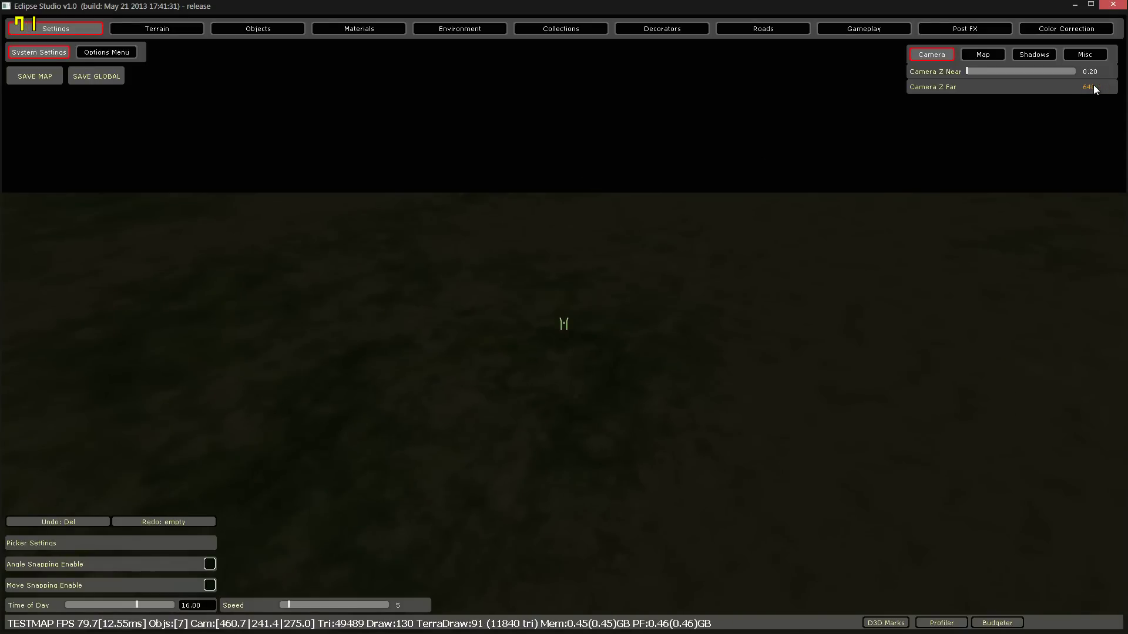
key("Return")
mouse_move(740, 217)
right_mouse_down()
mouse_move(695, 226)
mouse_move(739, 214)
mouse_move(722, 209)
right_mouse_up()
key("s")
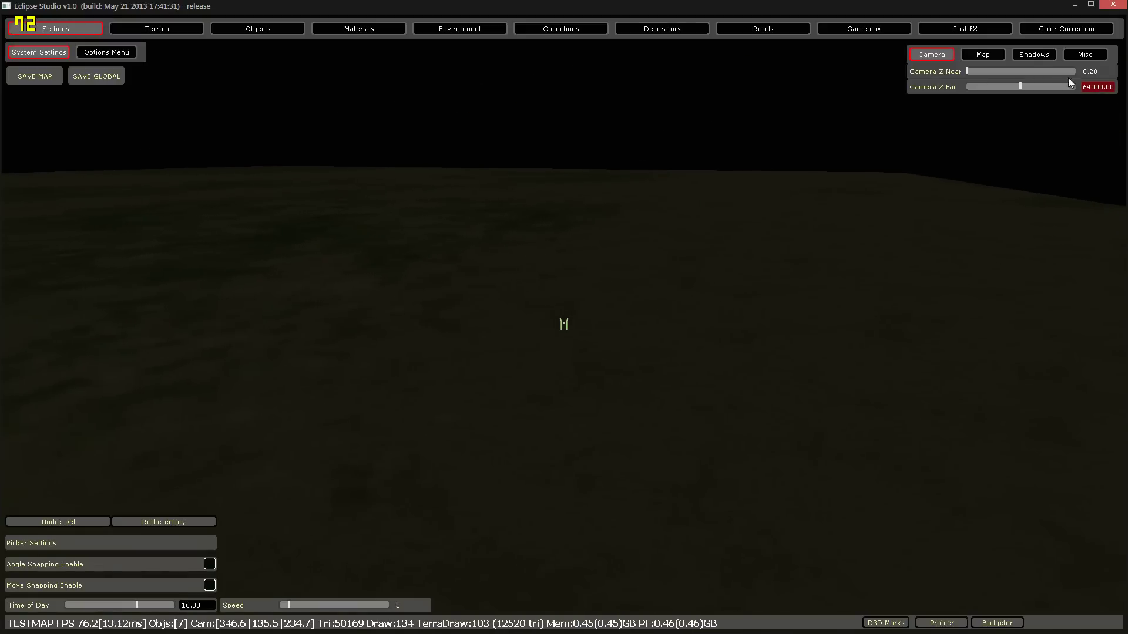
- Show the map system settings and examine the collision mesh, physics, tree and grass options
left_click(980, 56)
right_click_drag(698, 160, 699, 160)
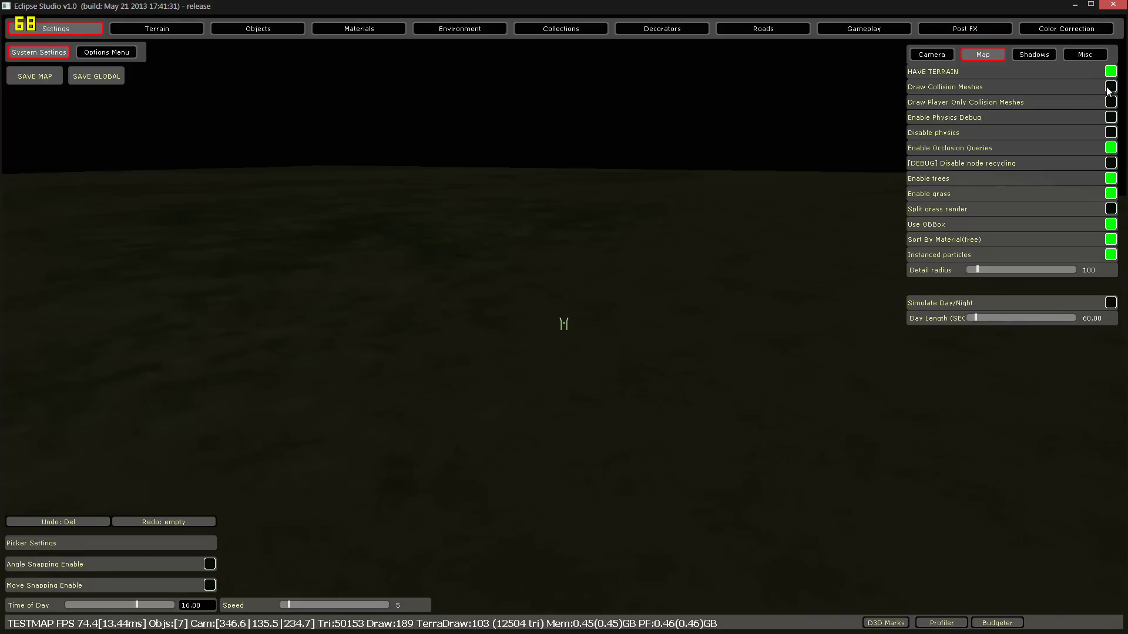
right_click(695, 133)
right_click_drag(630, 169, 629, 170)
right_click(629, 170)
key("w")
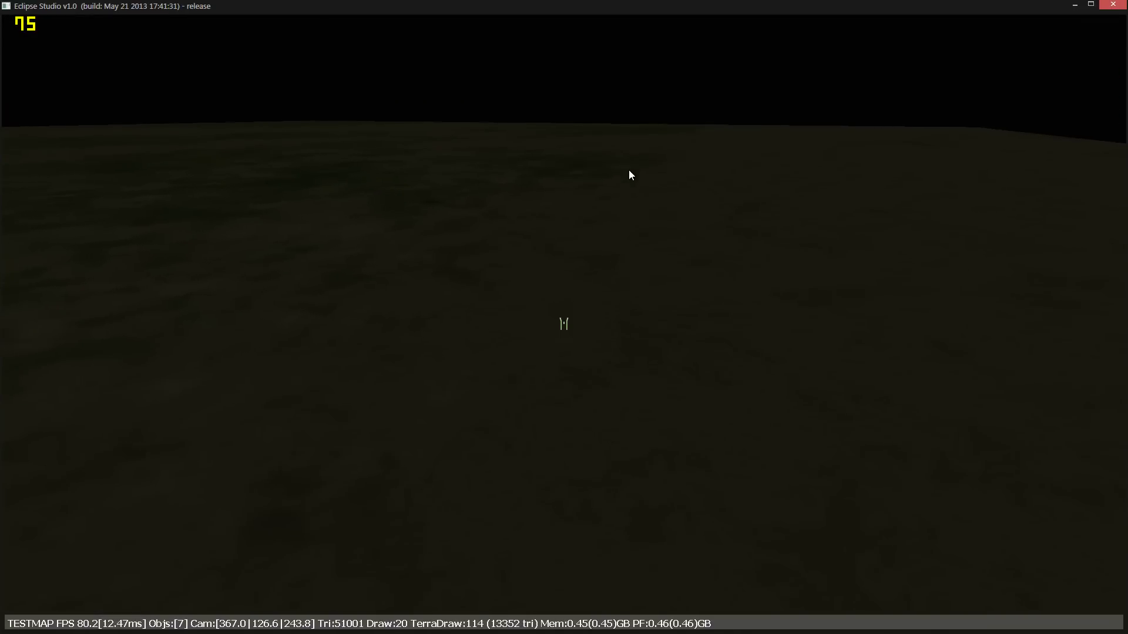
key("s")
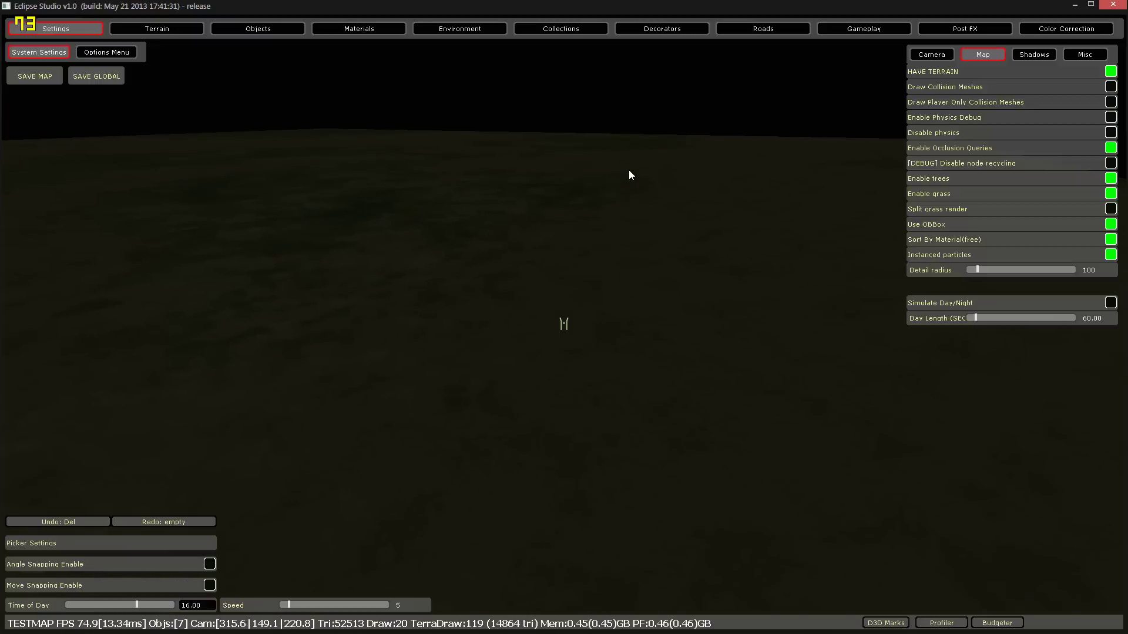
- Place another WL_Industrial_01.sco building on the open terrain
right_click_drag(629, 170, 594, 180)
right_click(594, 181)
key("w")
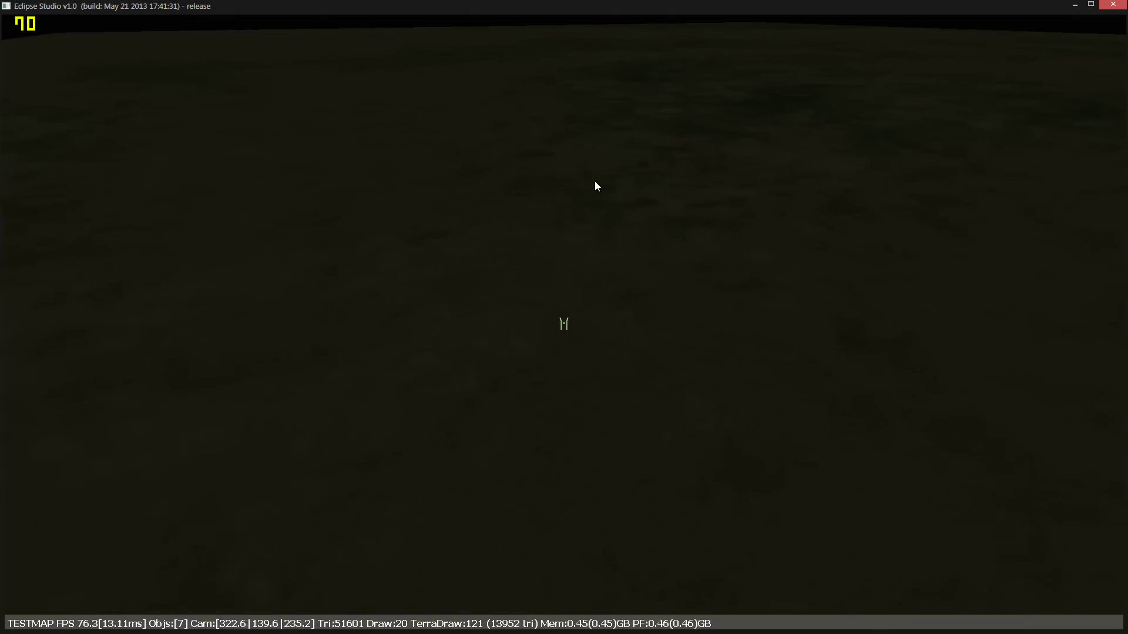
left_click(258, 28)
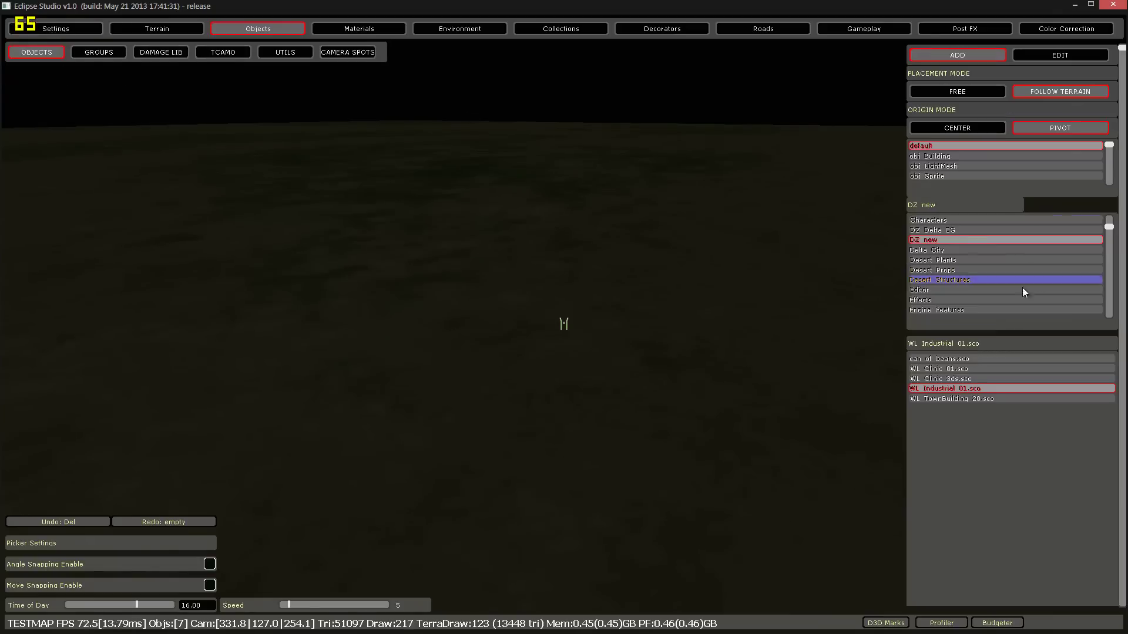
left_click(689, 369)
- Enable Draw Collision Meshes in the map settings and inspect the building's collision geometry
left_click(56, 28)
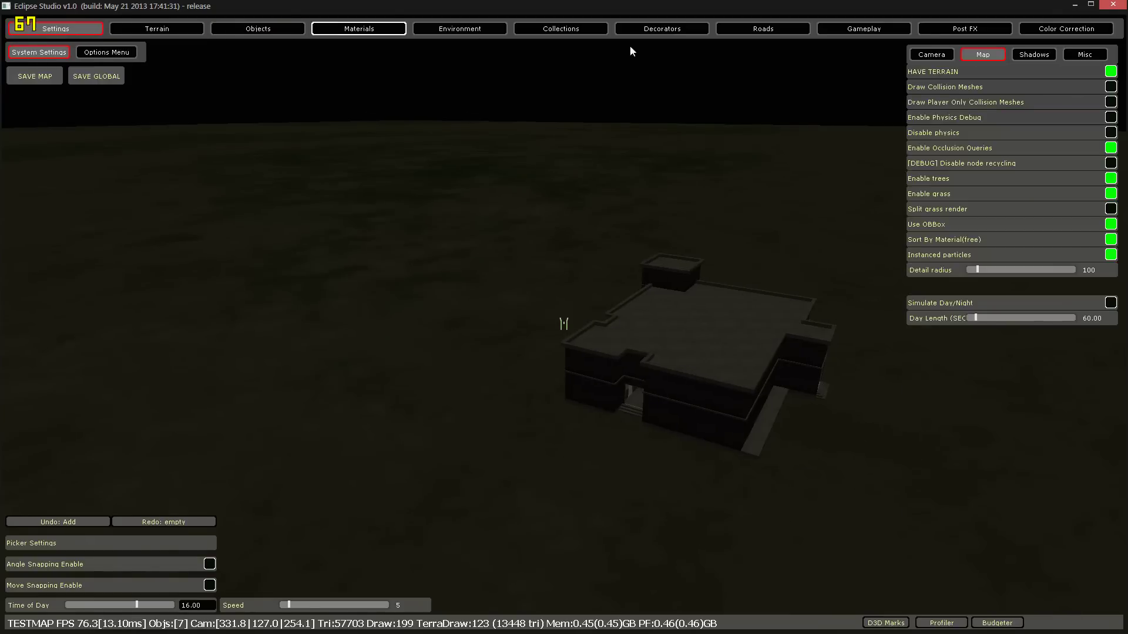
left_click(1111, 90)
key("w")
mouse_move(713, 206)
right_mouse_down()
mouse_move(741, 219)
mouse_move(727, 205)
right_mouse_up()
key("w")
key("w")
key("w")
key("s")
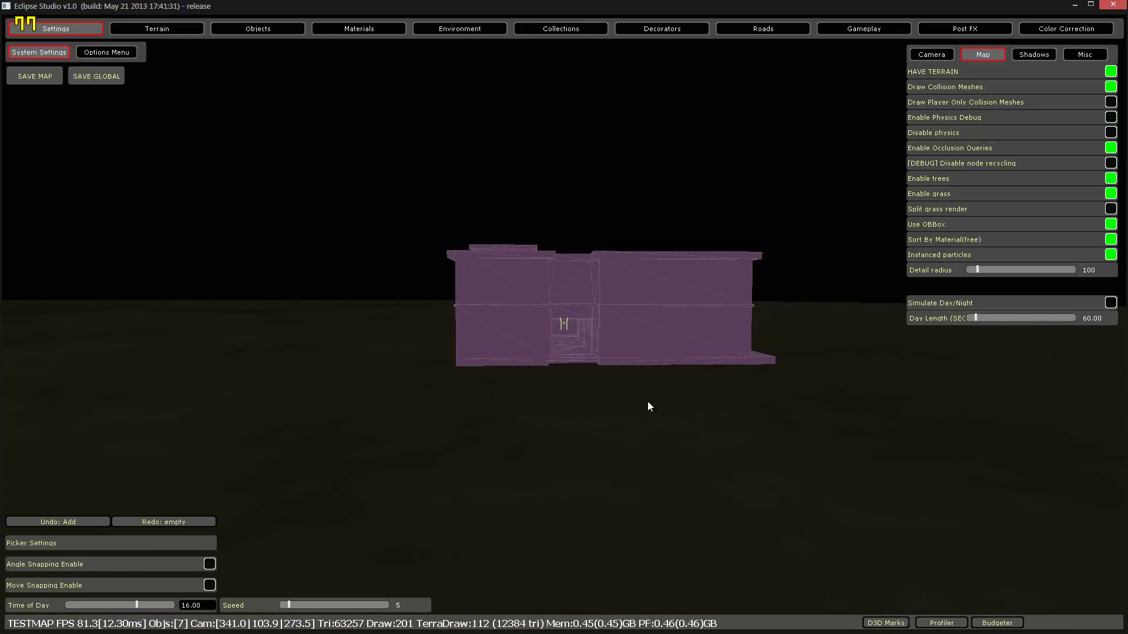
- Inspect the collision geometry around the building's entrance and disable Draw Collision Meshes
mouse_move(644, 395)
right_mouse_down()
mouse_move(622, 390)
mouse_move(637, 394)
right_mouse_up()
key("w")
right_click_drag(525, 339, 531, 337)
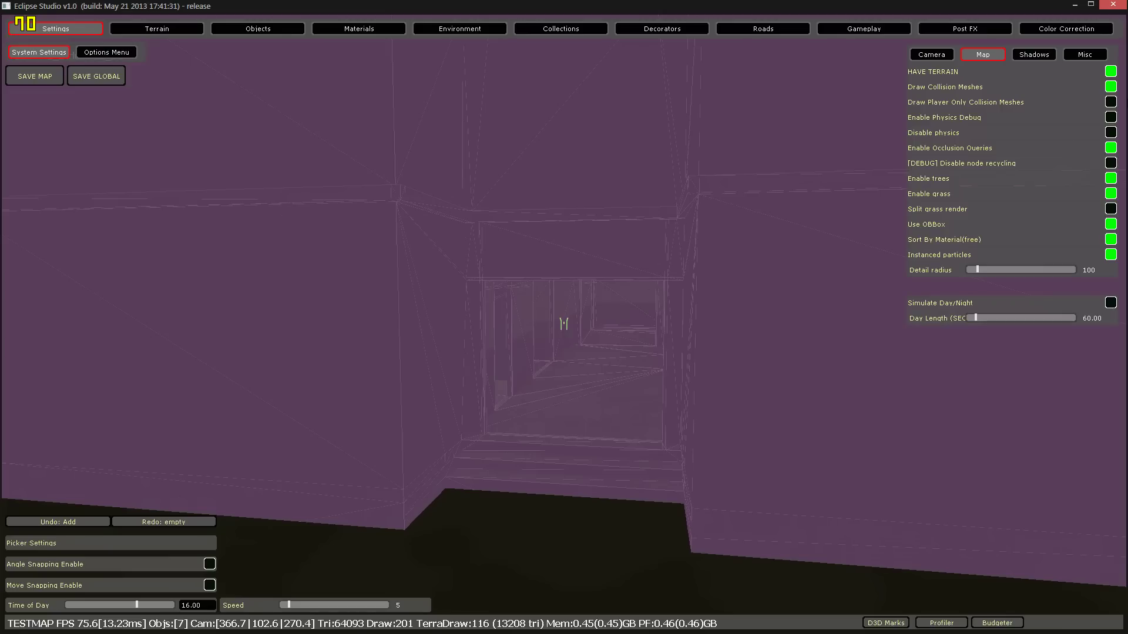
left_click(1110, 87)
key("s")
right_click_drag(749, 160, 750, 160)
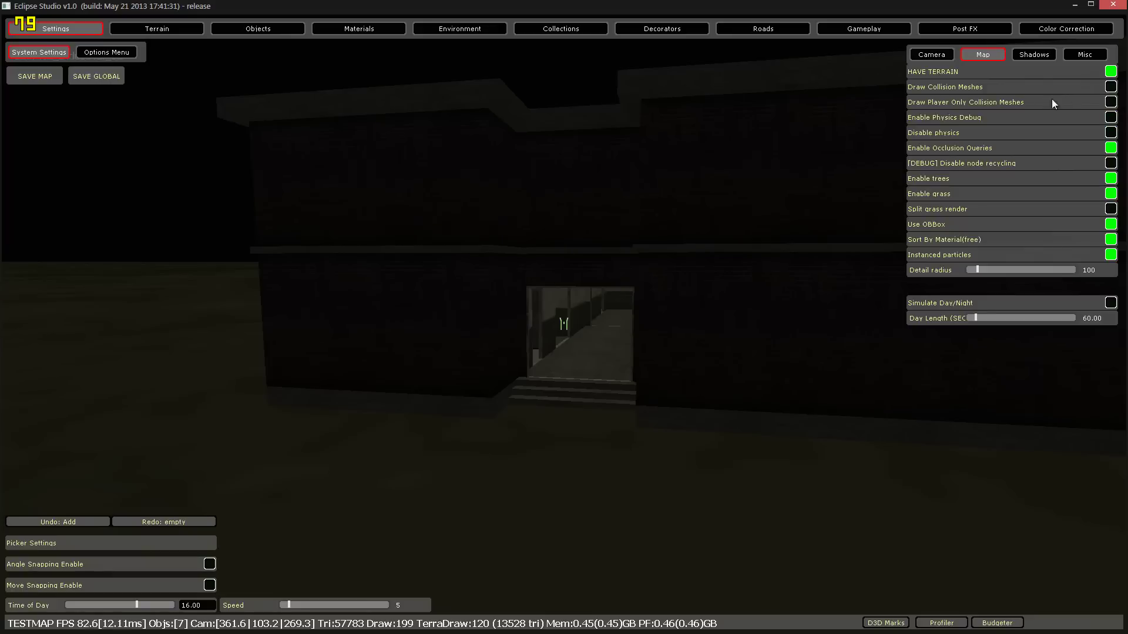
- Try Draw Player Only Collision Meshes and Enable Physics Debug on the building scene
left_click(1110, 102)
left_click(1110, 118)
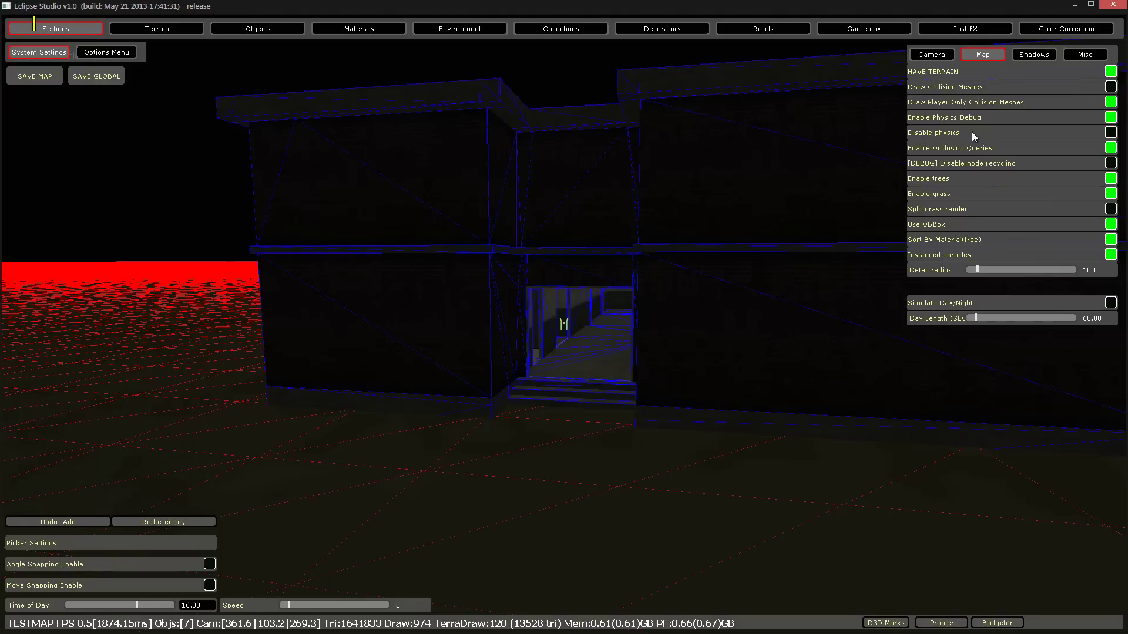
left_click(1111, 117)
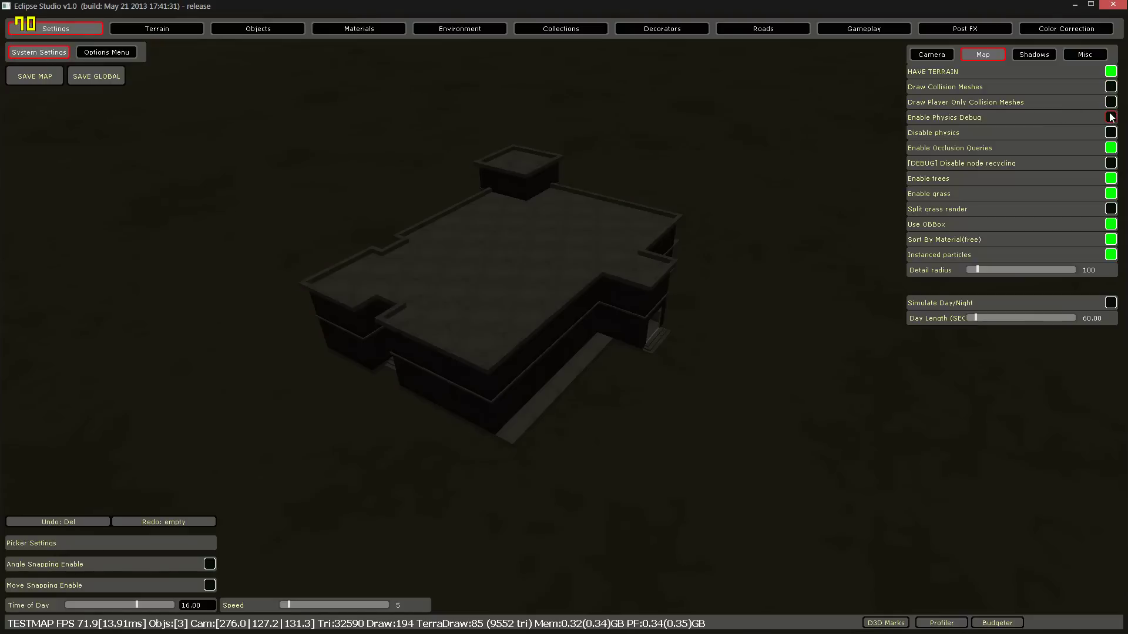
- Turn on Disable physics in the map settings and bring the building's outer walkway into close view
right_click_drag(1066, 117, 1022, 129)
right_click_drag(759, 163, 821, 162)
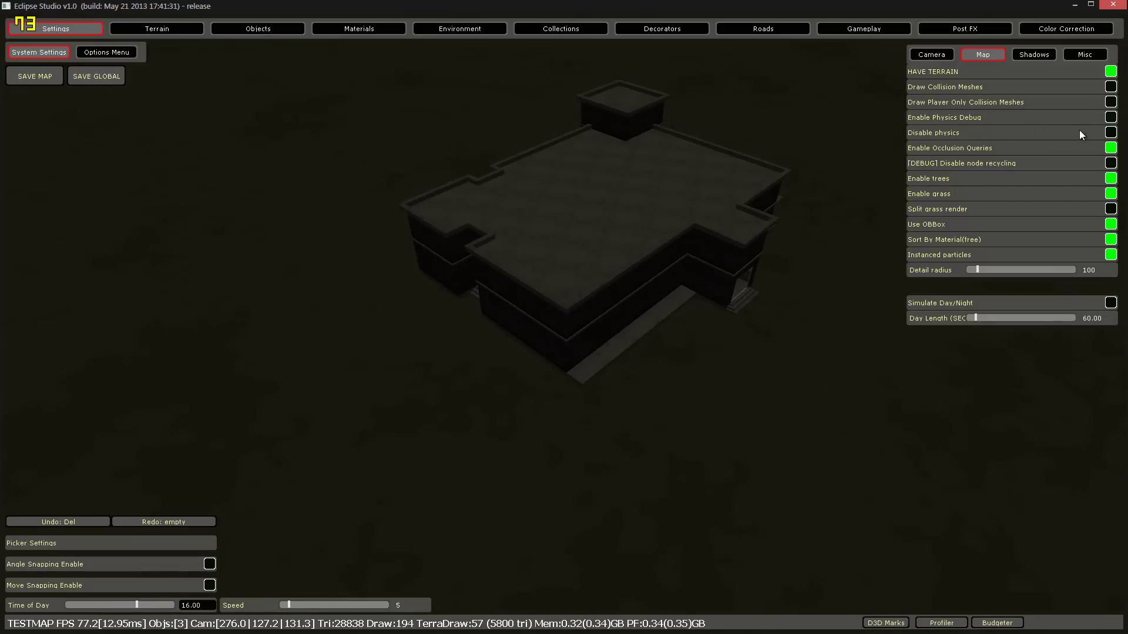
left_click(1107, 131)
right_click_drag(708, 150, 716, 156)
key("w")
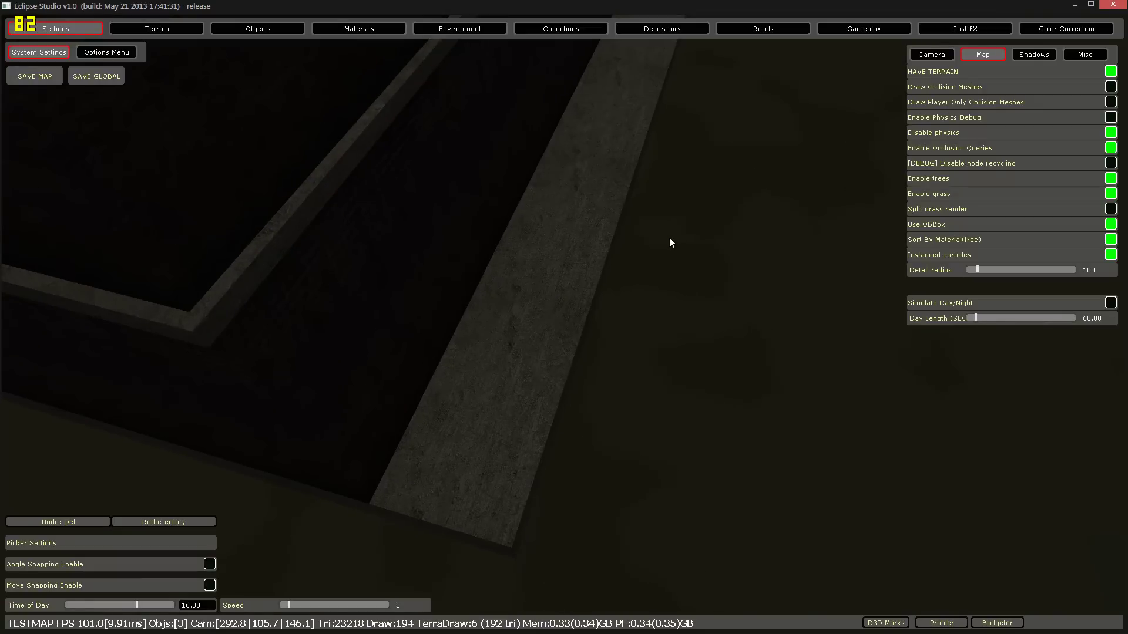
- Walk the player character along the building's wall to the entrance steps, and return to the editor
key("F2")
key("w")
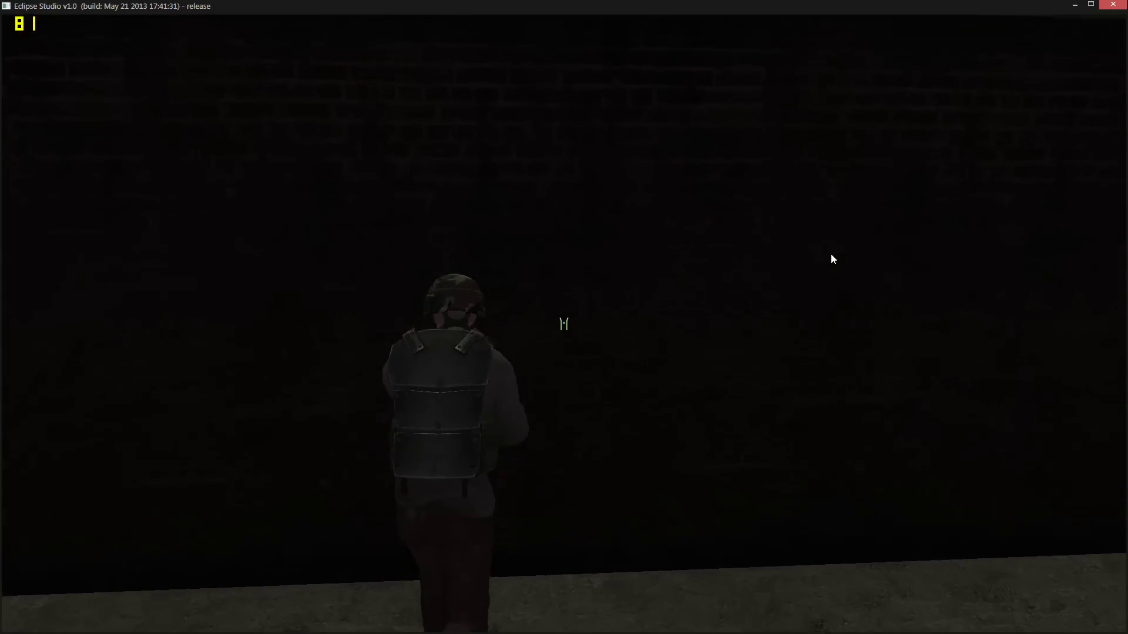
key("w")
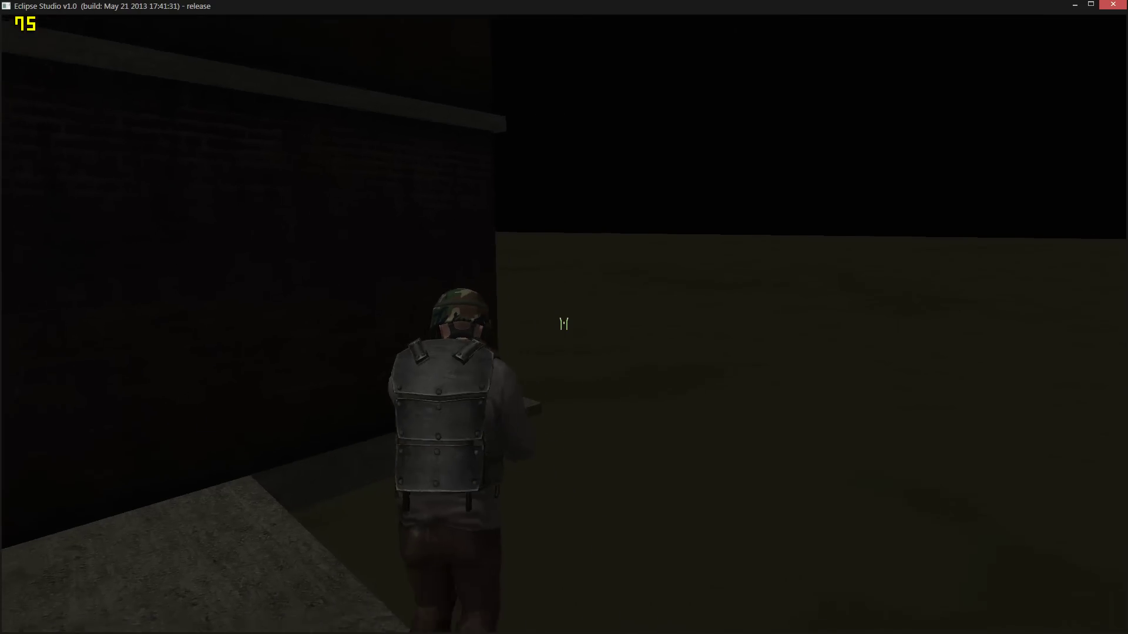
key("w")
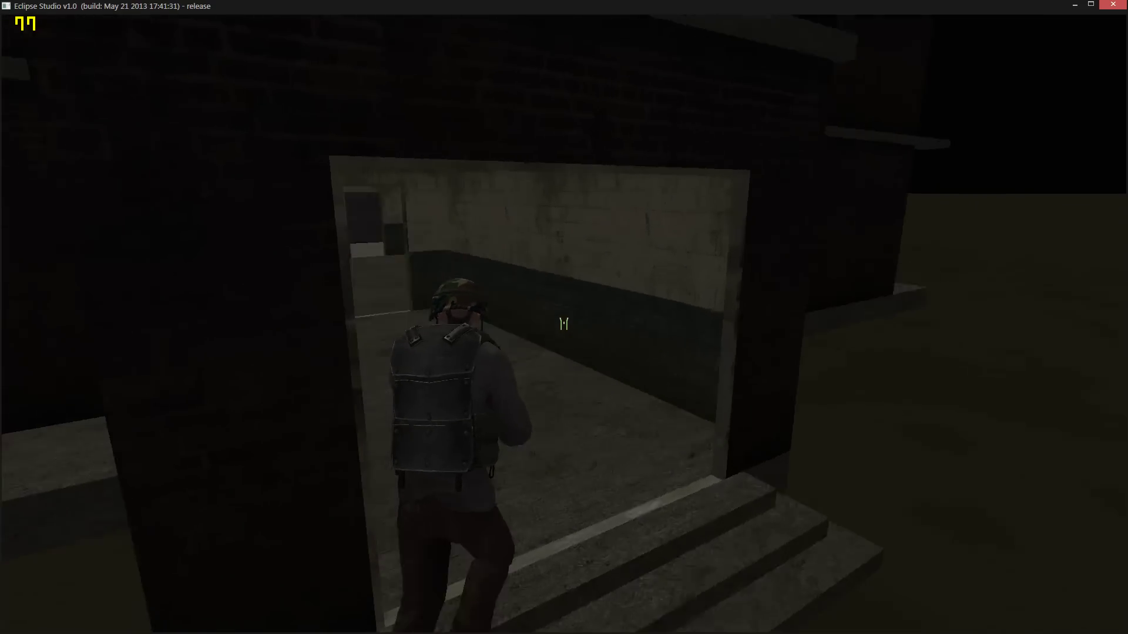
key("w")
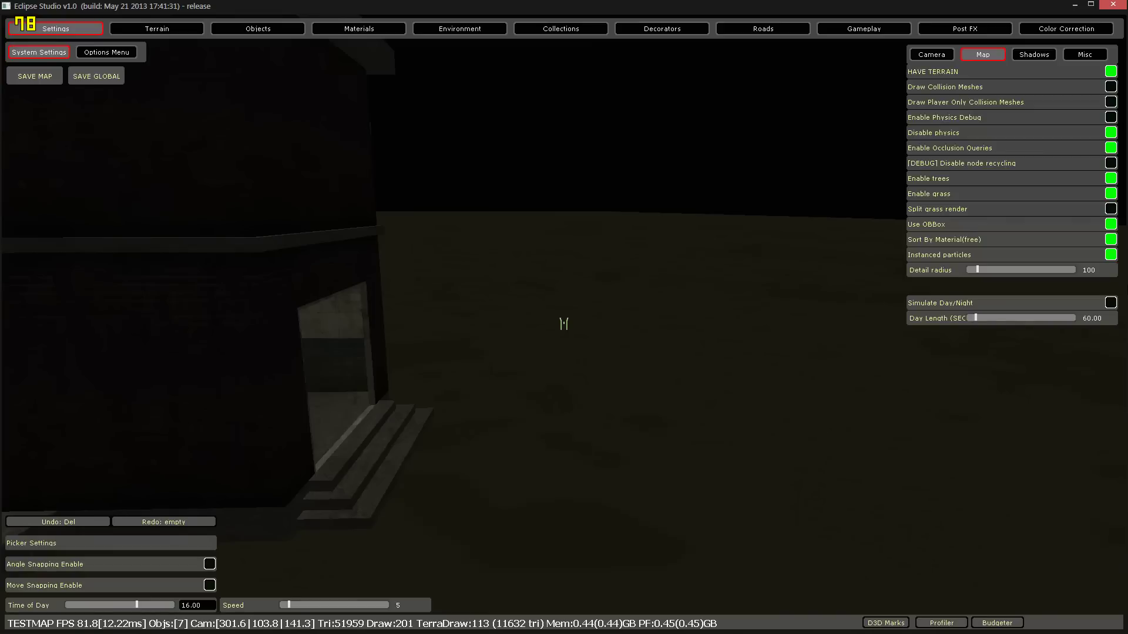
key("Escape")
- Turn physics back on and try toggling Enable trees, Enable grass and Split grass render
left_click(1111, 135)
left_click(1111, 178)
left_click(1111, 193)
left_click(1111, 180)
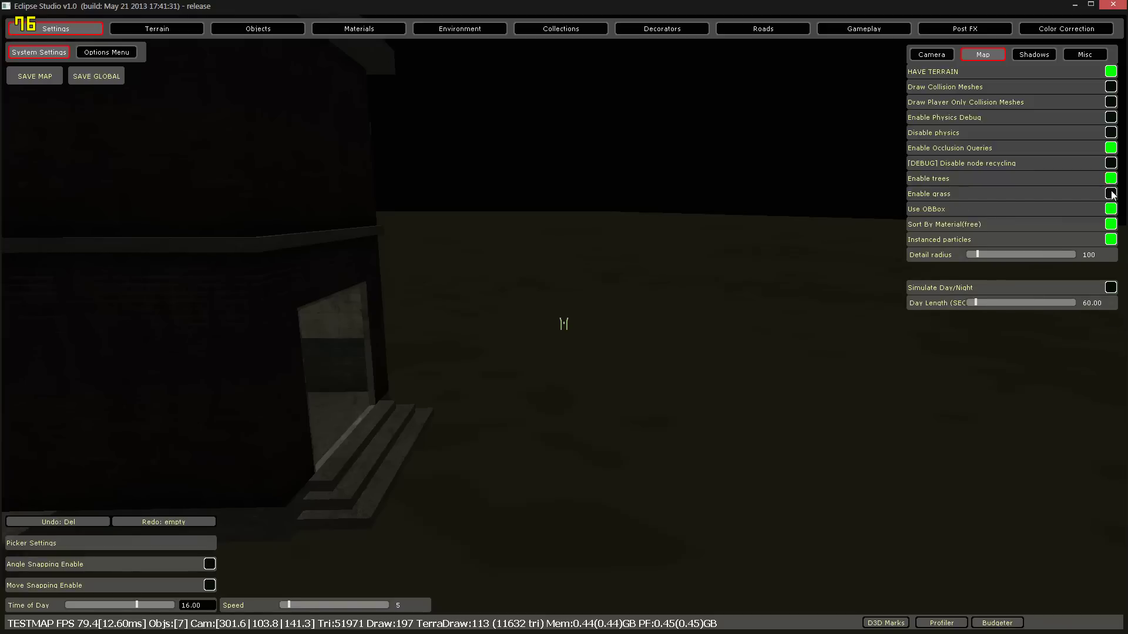
left_click(1110, 193)
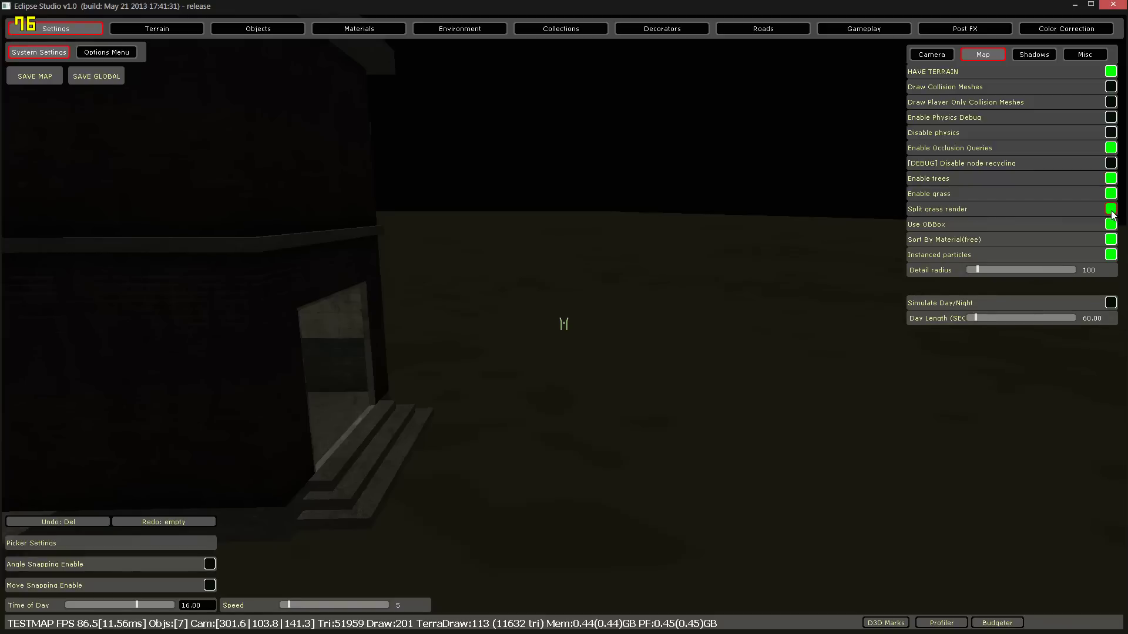
left_click(1111, 210)
- Try different Detail radius values with the character in view, and set the radius back to 100
right_click_drag(1085, 267, 1075, 266)
right_click_drag(675, 279, 647, 301)
key("F5")
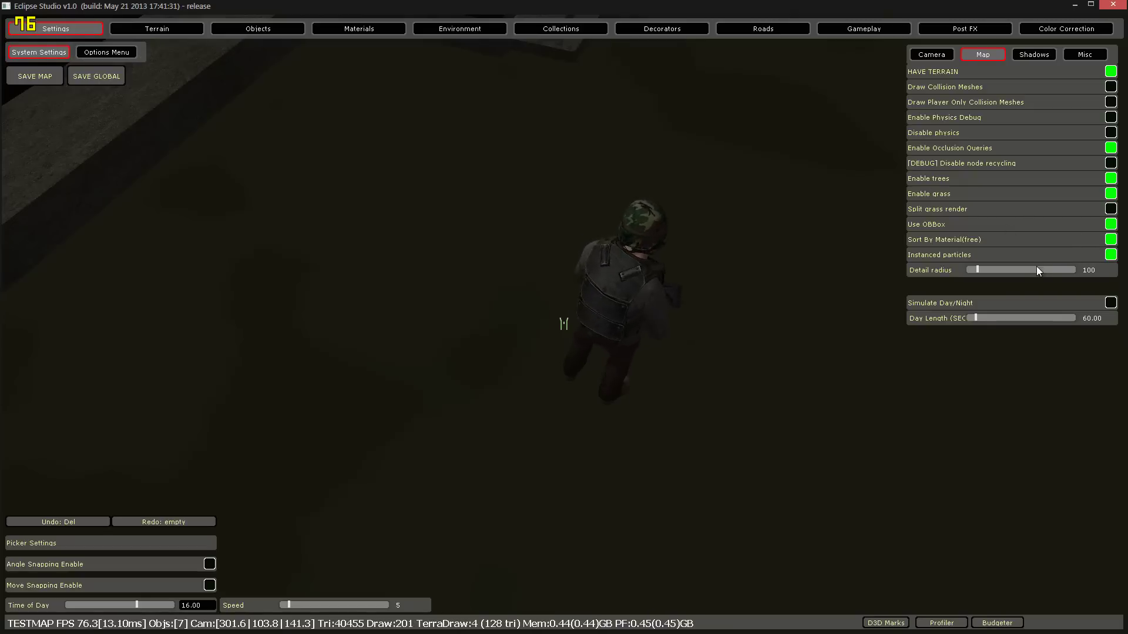
left_click_drag(976, 270, 1026, 270)
left_click(970, 270)
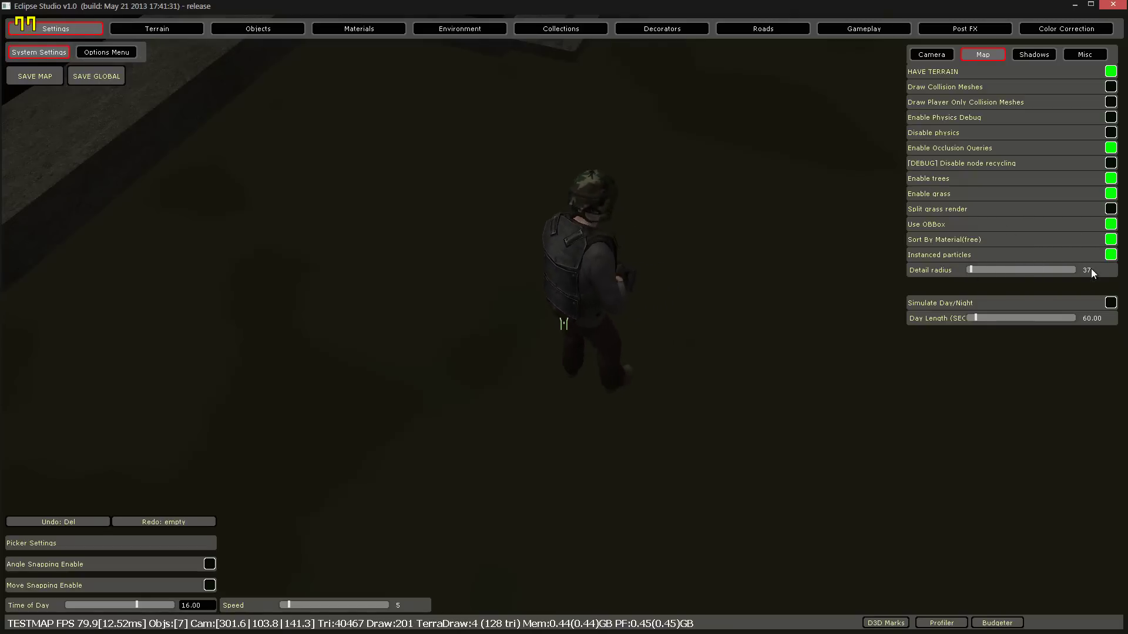
left_click(1086, 272)
type("100")
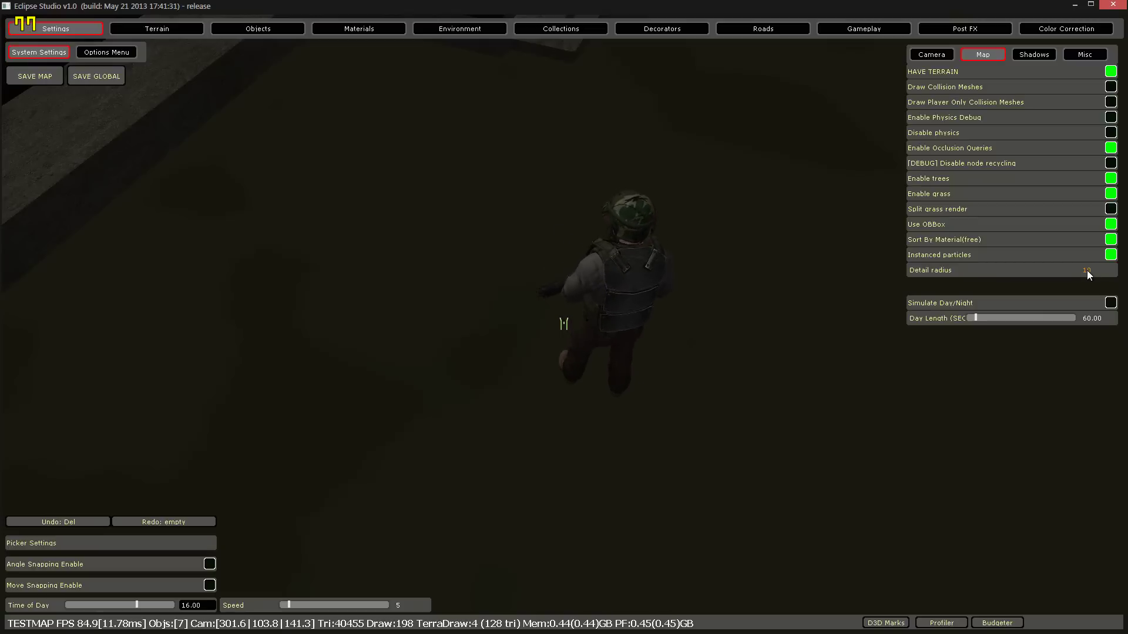
key("Return")
- Set Day Length to 10 seconds and enable Simulate Day/Night to watch the lighting on the building
right_click_drag(687, 239, 680, 224)
key("w")
key("s")
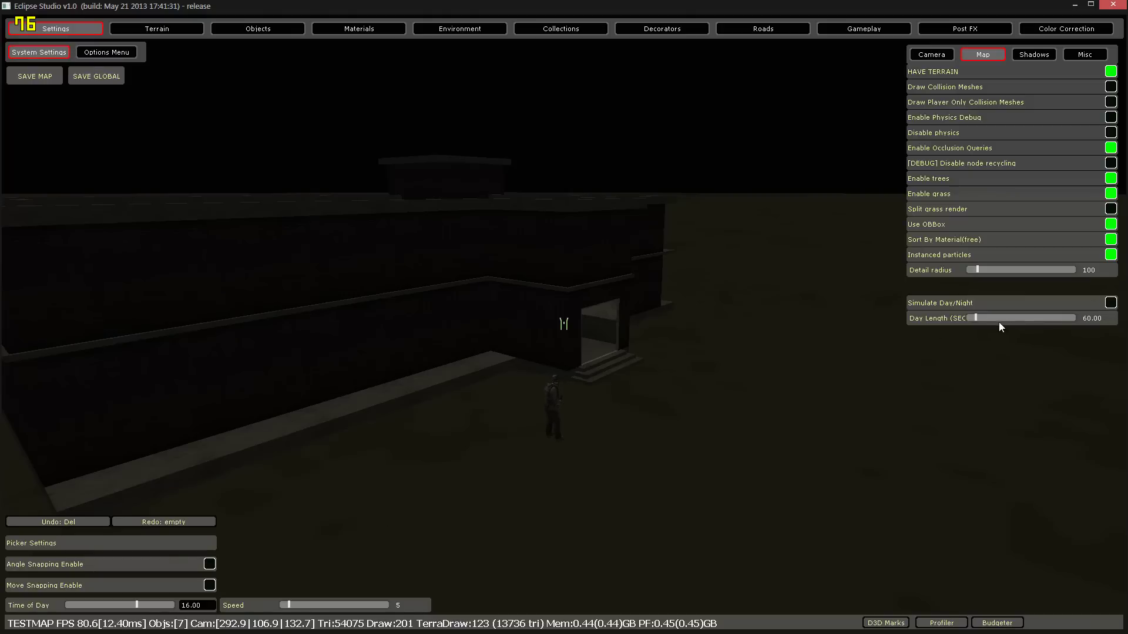
left_click_drag(975, 322, 919, 320)
left_click(1109, 303)
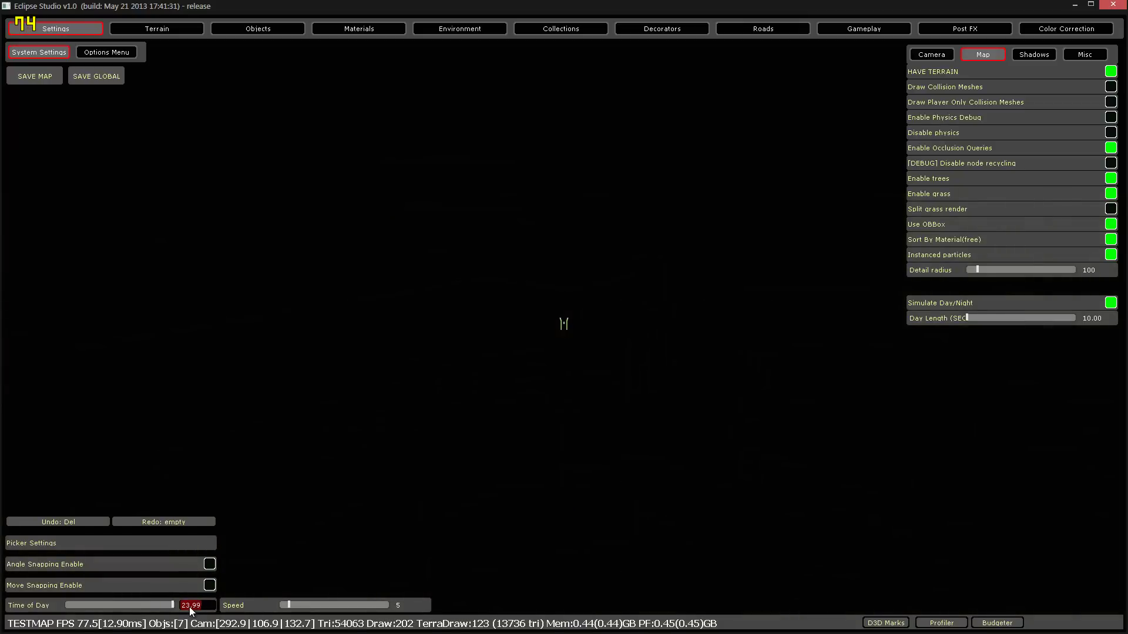
- Turn off Simulate Day/Night and set Time of Day to 15.79 and Day Length to about 280 seconds
left_click(1110, 303)
left_click(136, 605)
left_click_drag(967, 318, 1015, 317)
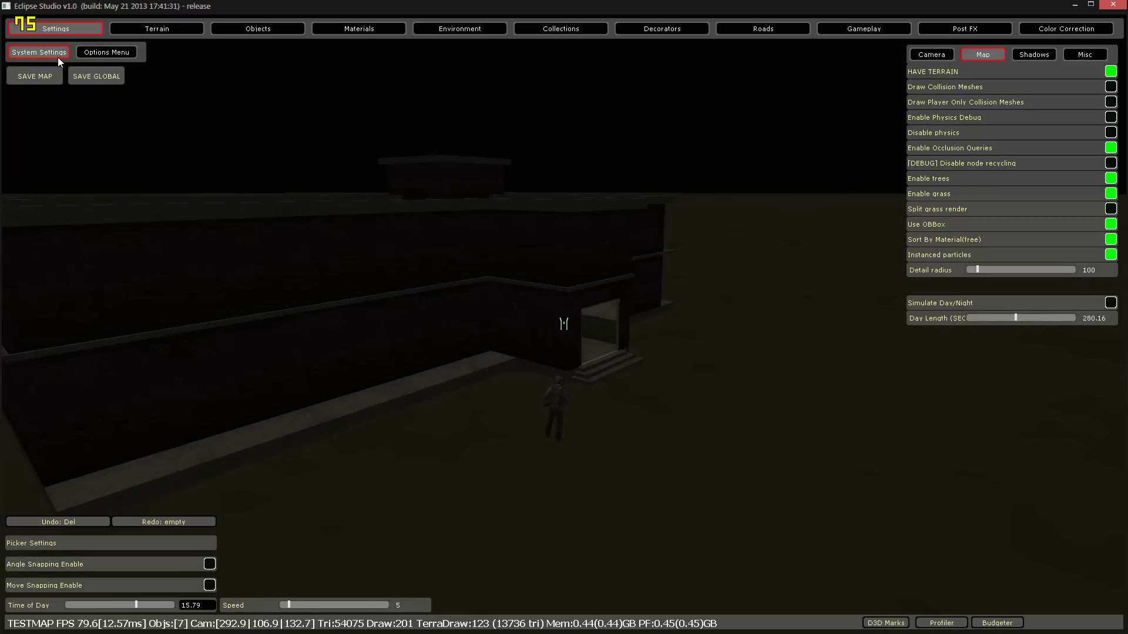
- Show the shadow settings and compare the scene with Optimize Shadow Maps and Cache Last Shadow Slice toggled off and on
left_click(1029, 54)
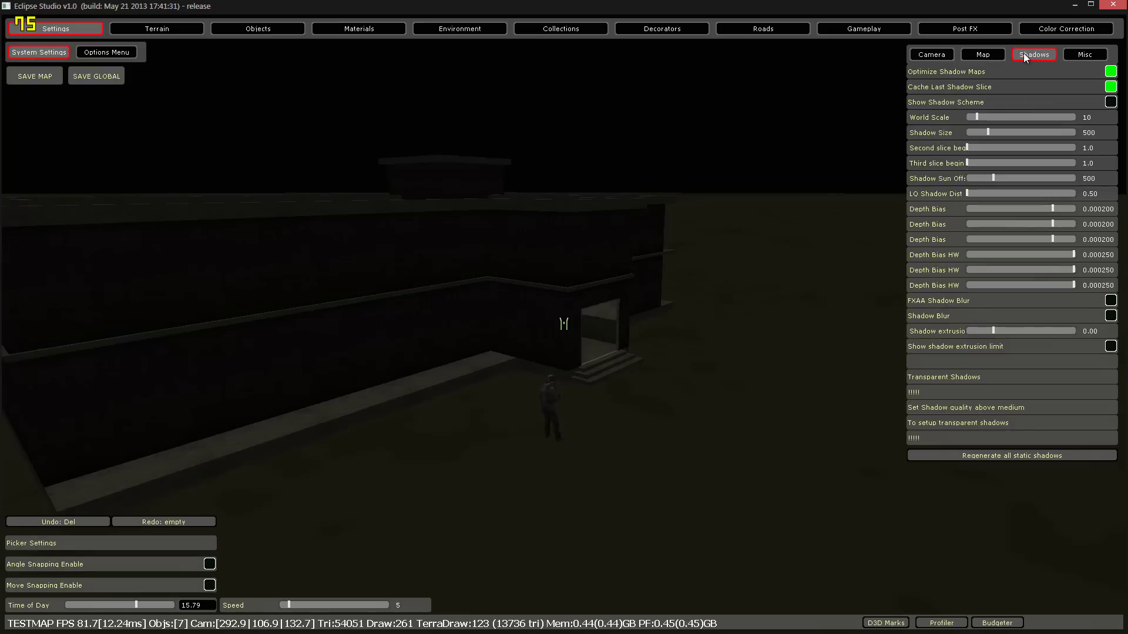
left_click(1109, 74)
left_click(1110, 87)
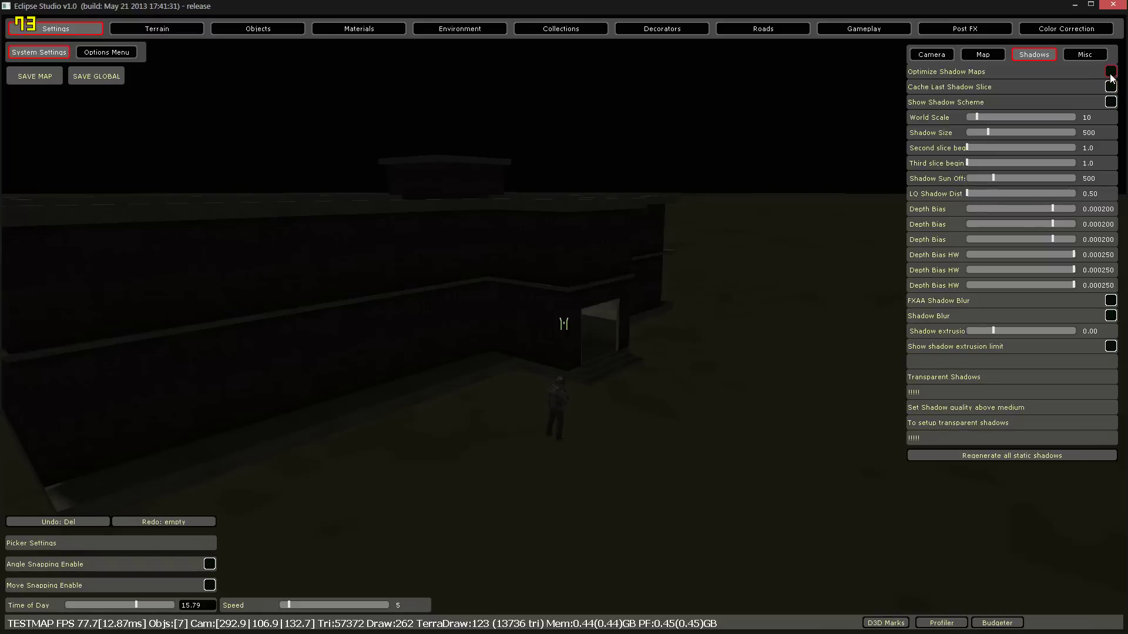
left_click(1110, 74)
left_click(1110, 87)
left_click(1110, 87)
- Examine the building's walkway, interior and entrance shadows up close with Cache Last Shadow Slice off and on
right_click_drag(652, 204, 678, 217)
key("w")
key("w")
key("s")
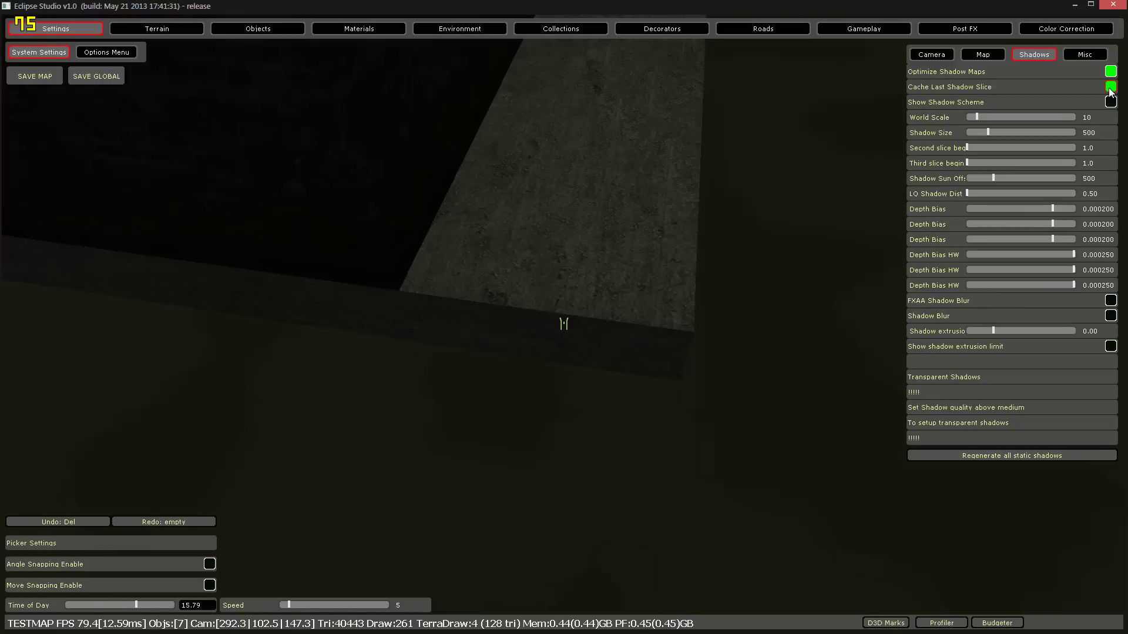
left_click(1110, 88)
left_click(1110, 88)
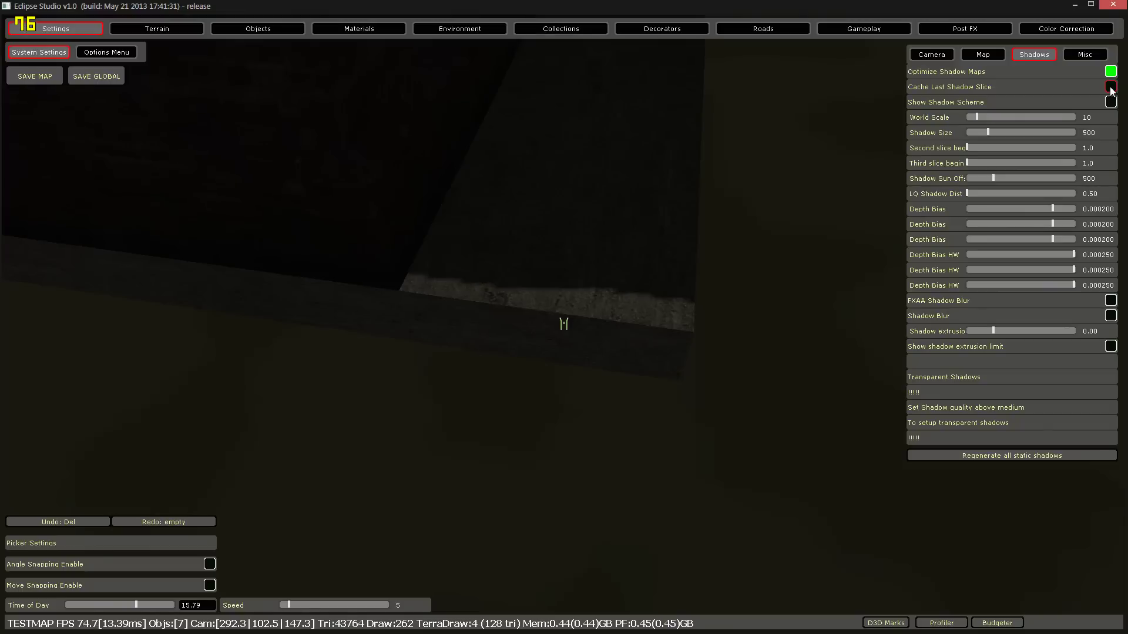
right_click_drag(636, 222, 795, 167)
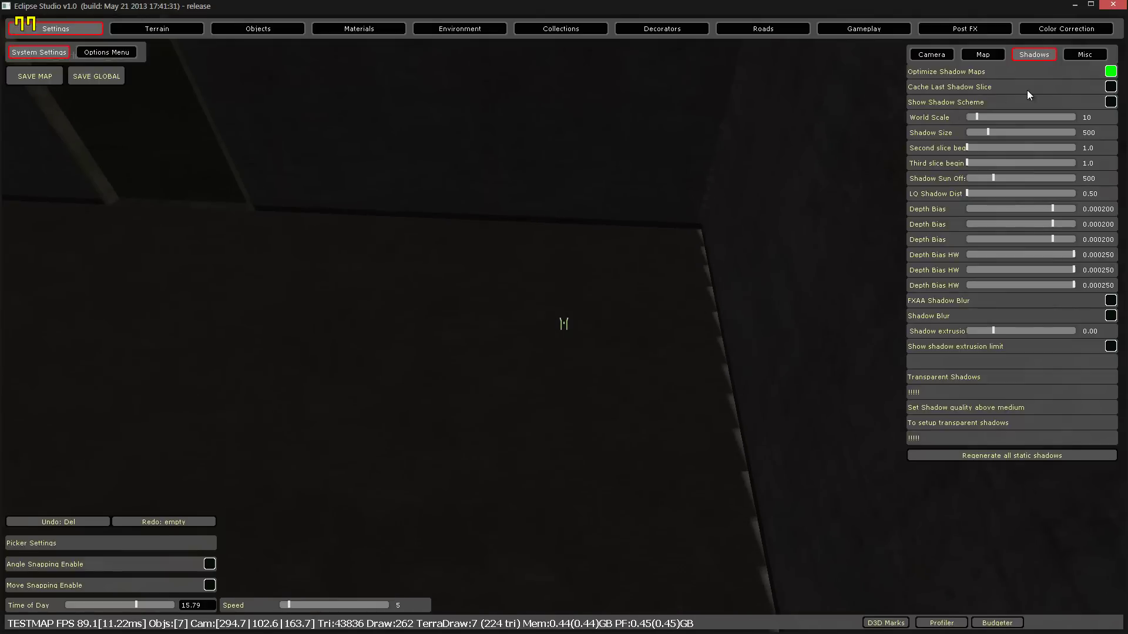
mouse_move(718, 118)
right_mouse_down()
mouse_move(691, 108)
mouse_move(704, 108)
right_mouse_up()
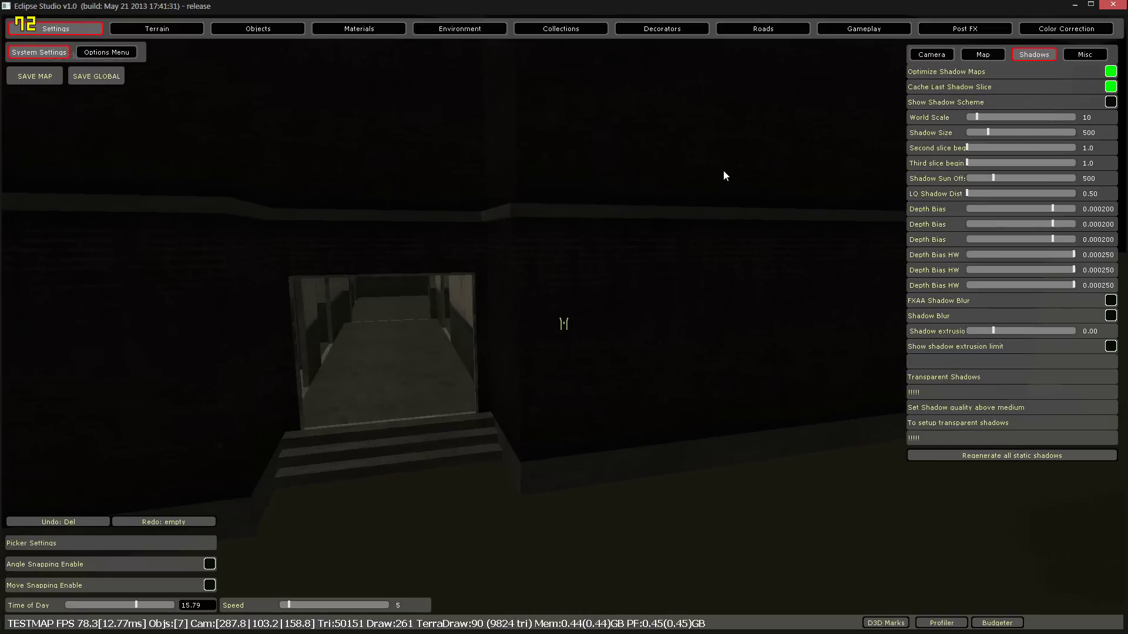
mouse_move(723, 175)
right_mouse_down()
mouse_move(782, 178)
mouse_move(705, 176)
right_mouse_up()
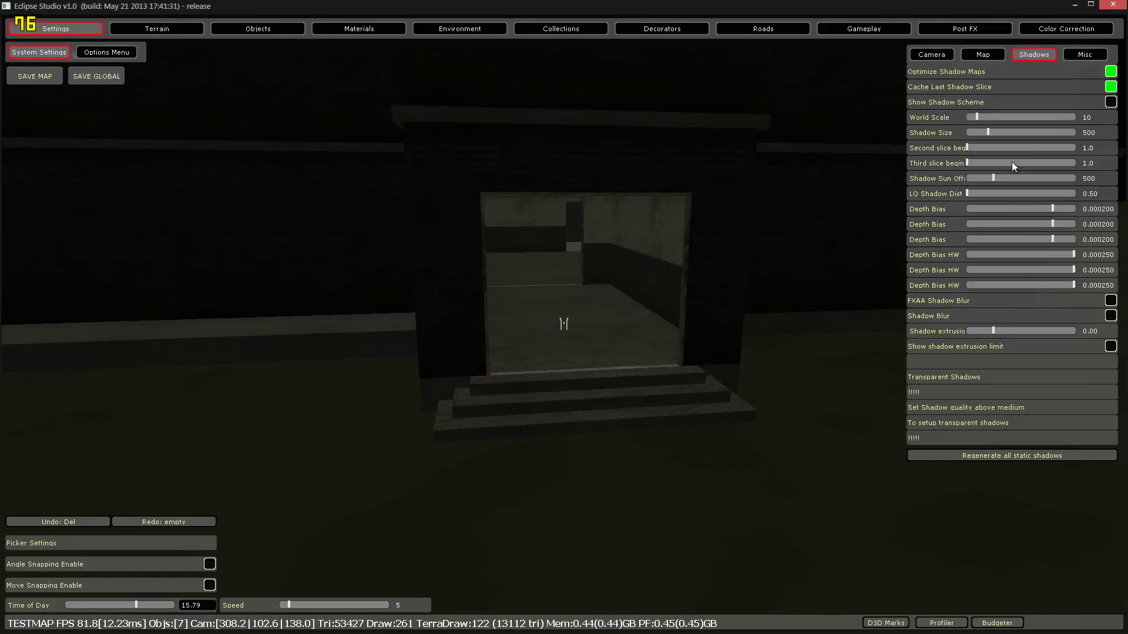
- Turn on Show Shadow Scheme, examine the overlay from several view directions, and turn it off again
left_click(1110, 103)
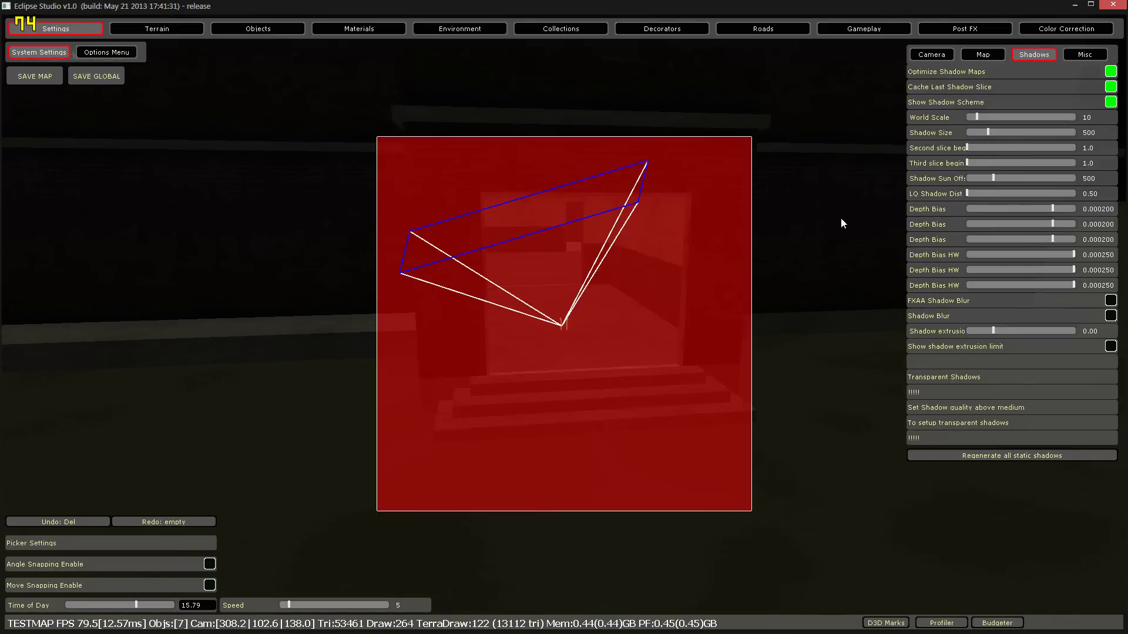
right_click_drag(767, 266, 768, 232)
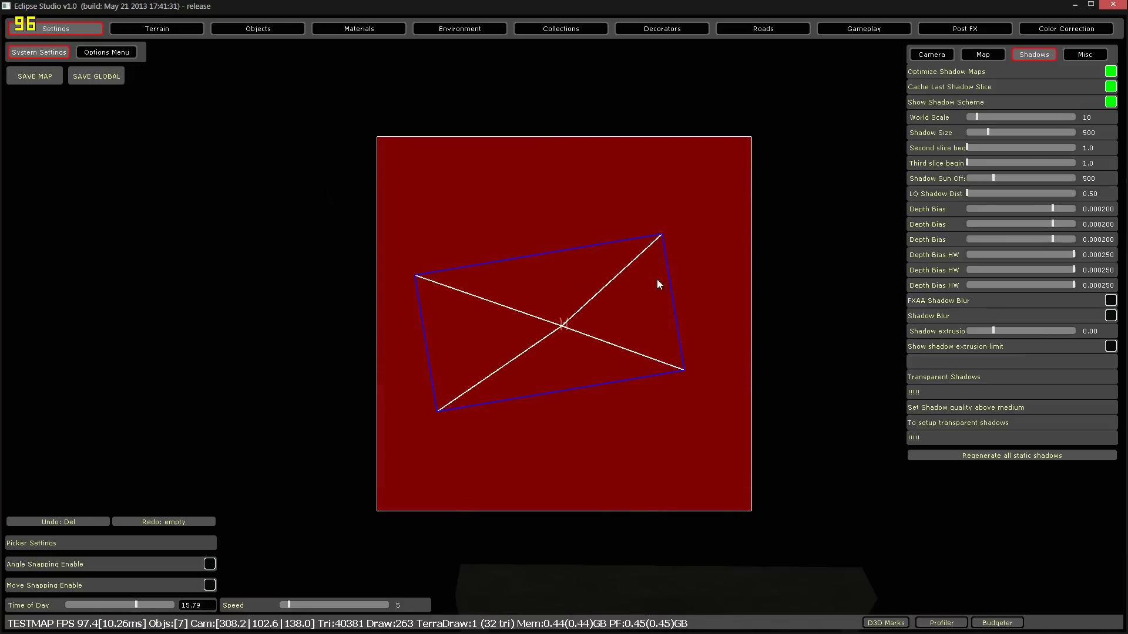
right_click_drag(657, 280, 838, 288)
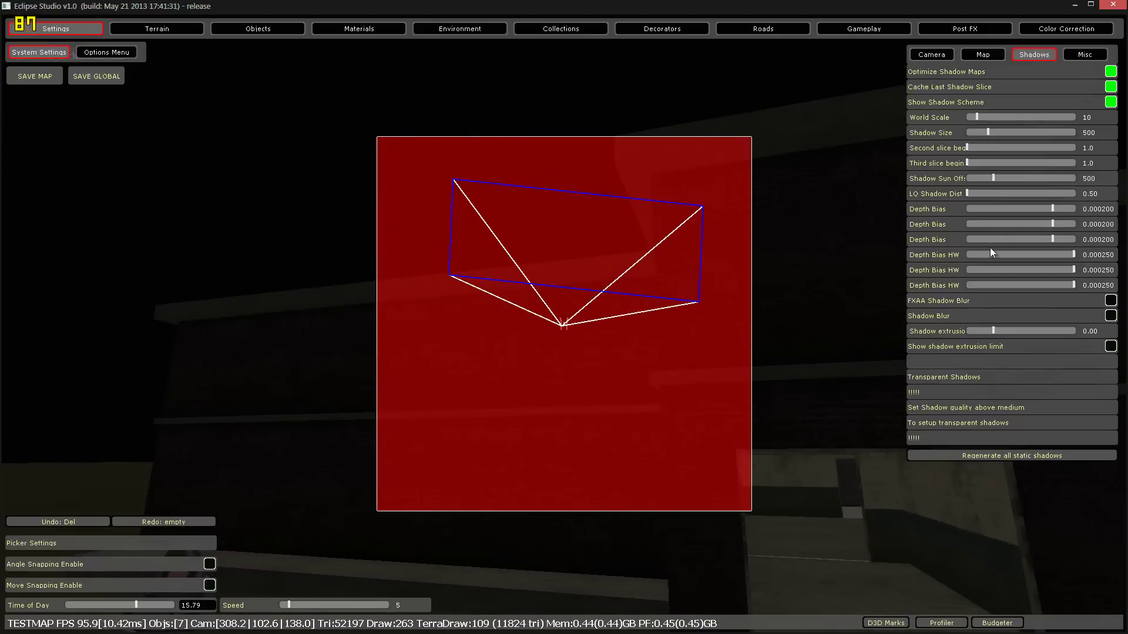
left_click(1112, 103)
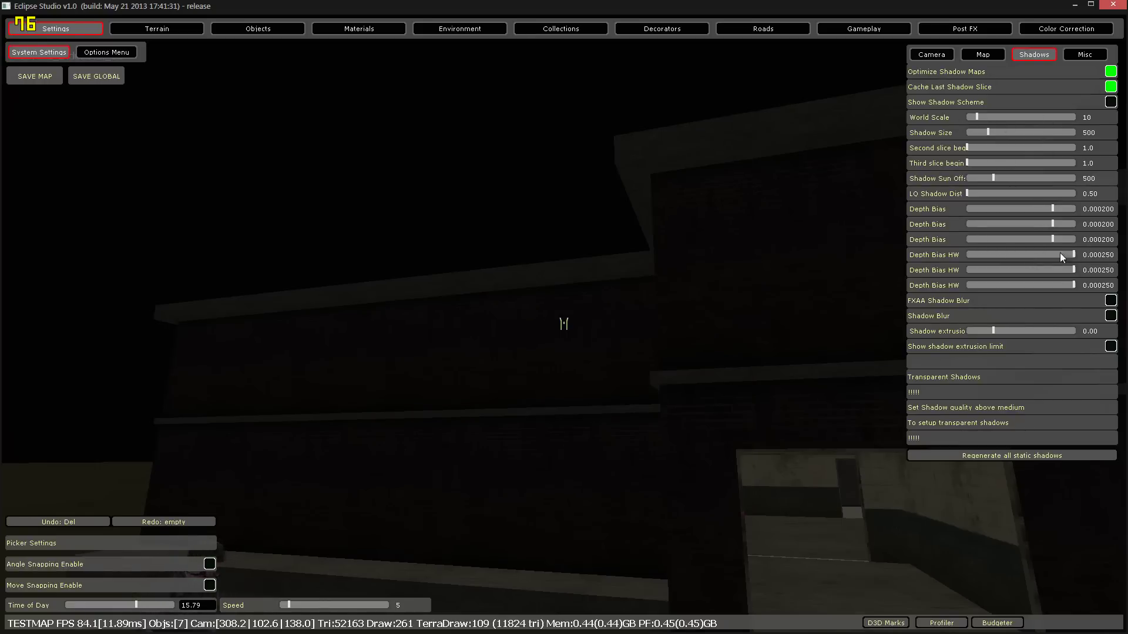
- Try FXAA Shadow Blur and Shadow Blur on the building's shadows, and turn both off again
right_click_drag(770, 340, 816, 351)
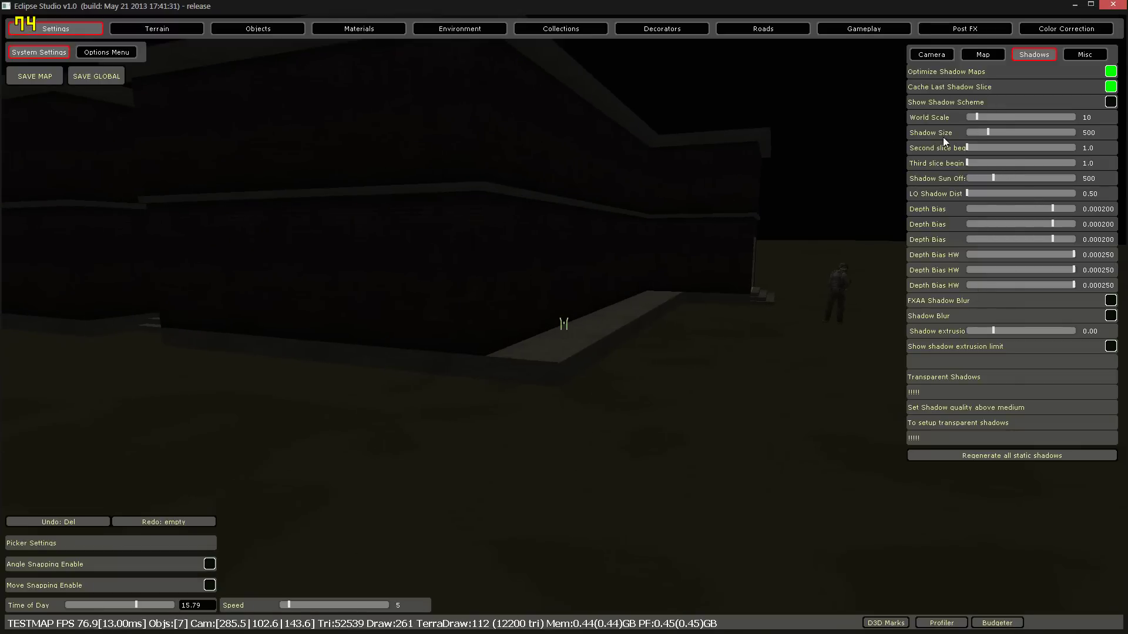
right_click(946, 165)
left_click(1111, 315)
left_click(1110, 300)
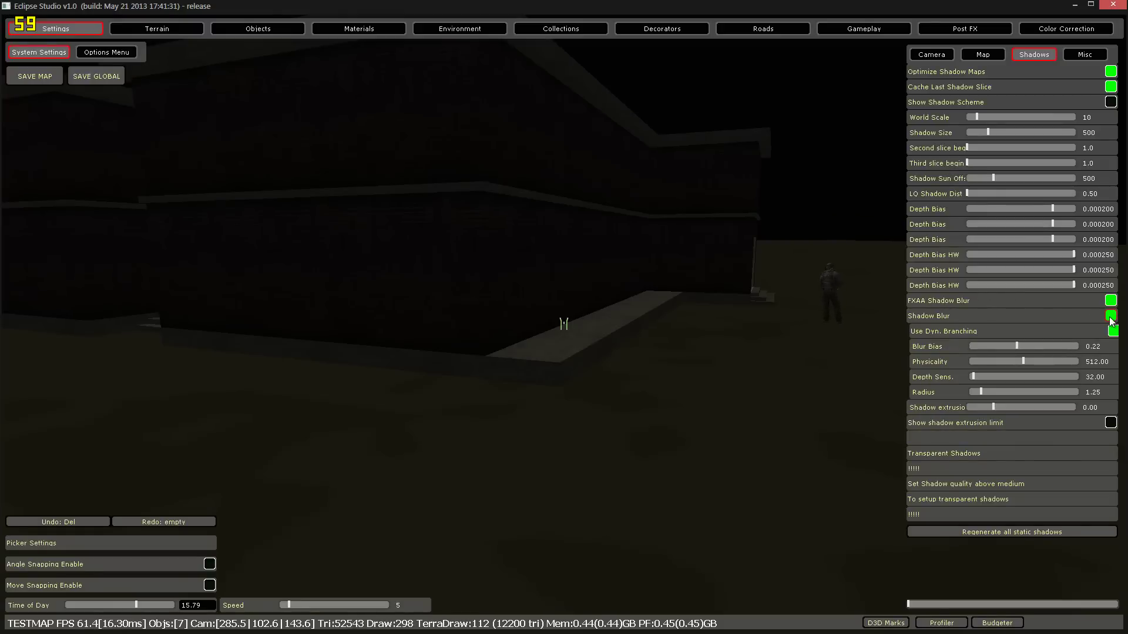
left_click(1111, 315)
right_click_drag(651, 314, 649, 313)
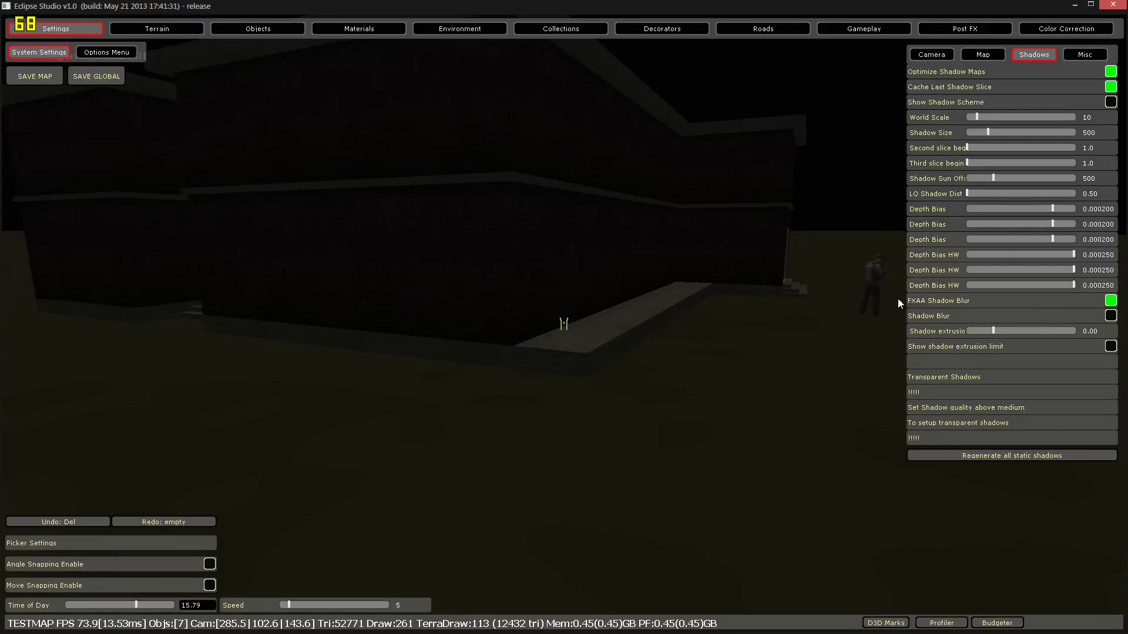
left_click(1110, 300)
- Apply the MEDIUM graphics quality preset, switch to CUSTOM, and check the building's entrance up close
left_click(127, 55)
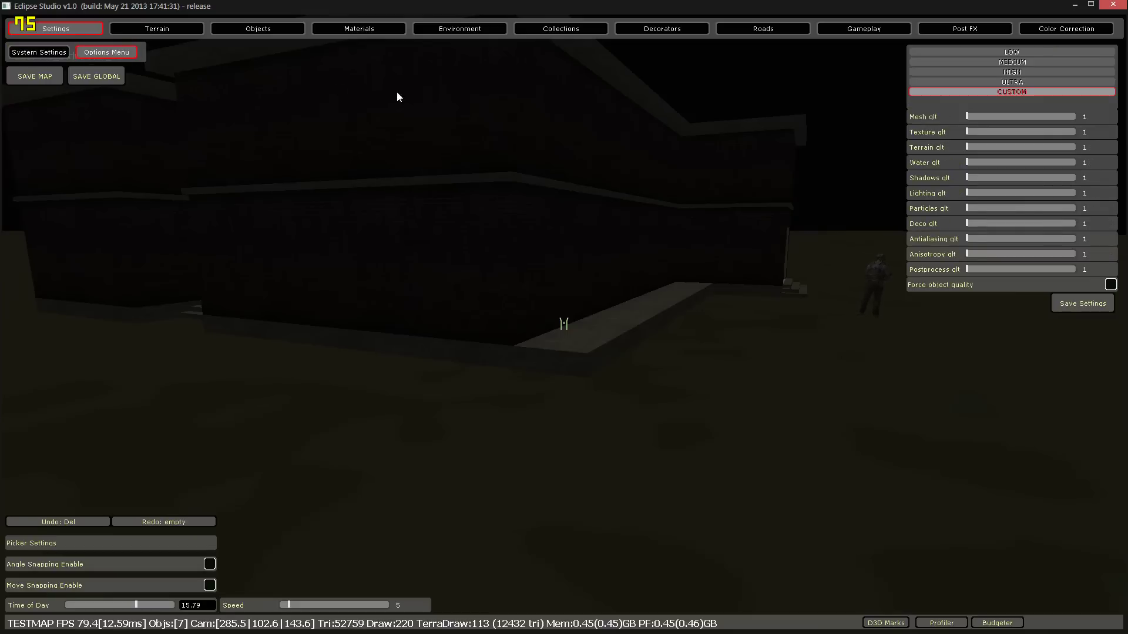
left_click(998, 61)
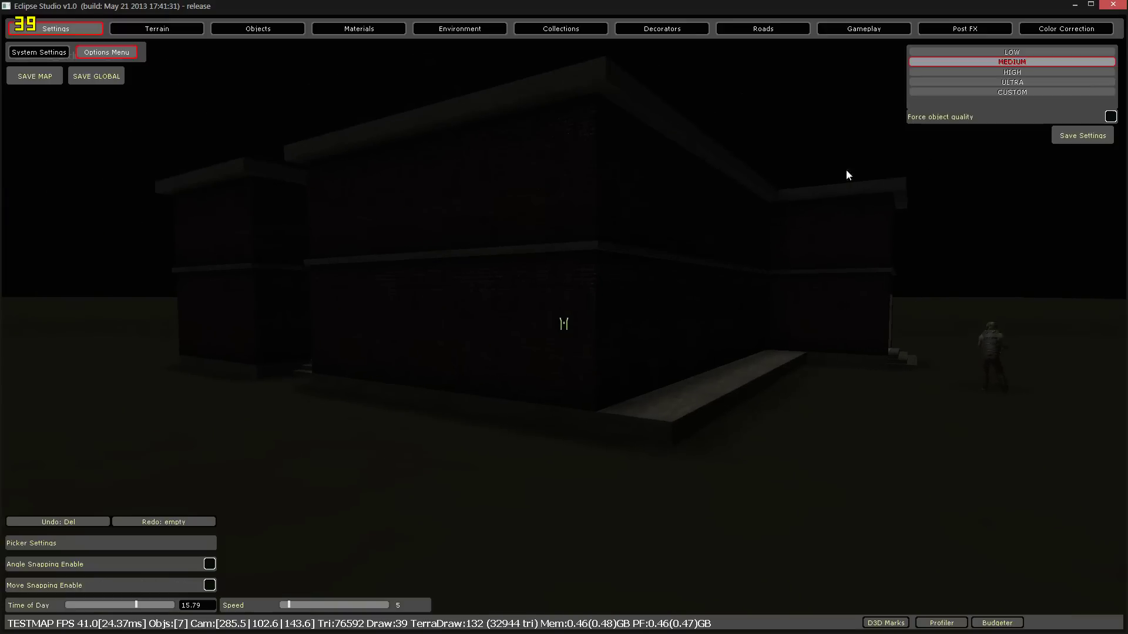
left_click(1031, 93)
mouse_move(688, 306)
right_mouse_down()
mouse_move(657, 301)
mouse_move(694, 320)
mouse_move(693, 307)
mouse_move(710, 312)
mouse_move(693, 312)
right_mouse_up()
key("w")
key("w")
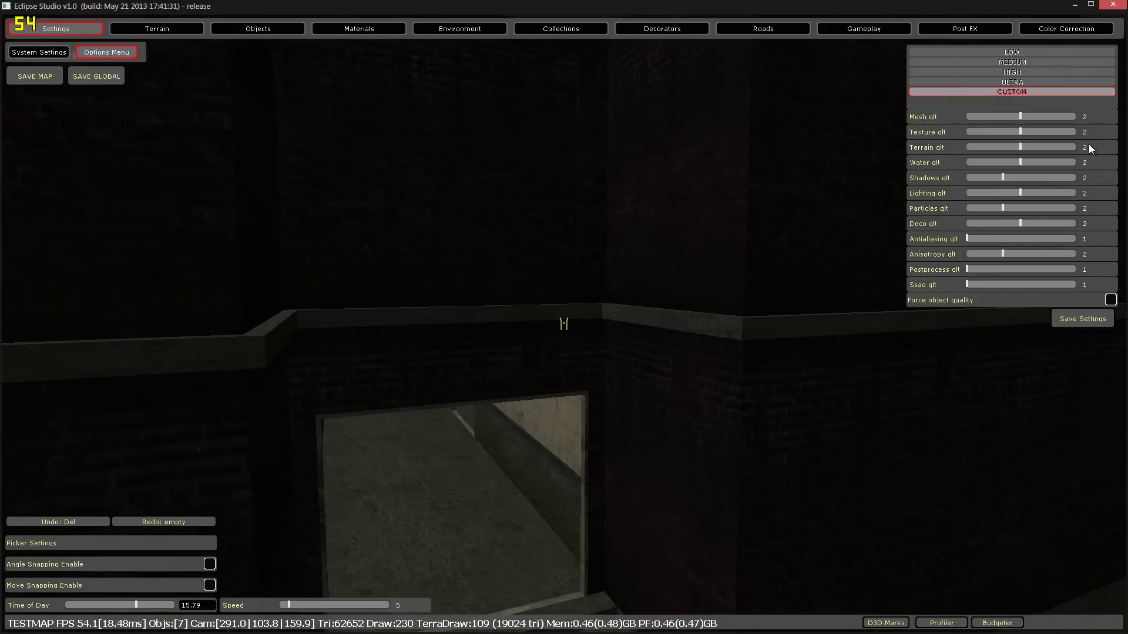
- Set the custom Shadows quality to 4, Lighting to 3 and Postprocess to 3, and check the shadows along the building's walkway
left_click_drag(1015, 178, 1104, 178)
left_click(1028, 178)
left_click(1038, 178)
left_click_drag(998, 271, 1083, 259)
left_click(1098, 191)
right_click_drag(625, 281, 704, 289)
key("s")
key("a")
key("w")
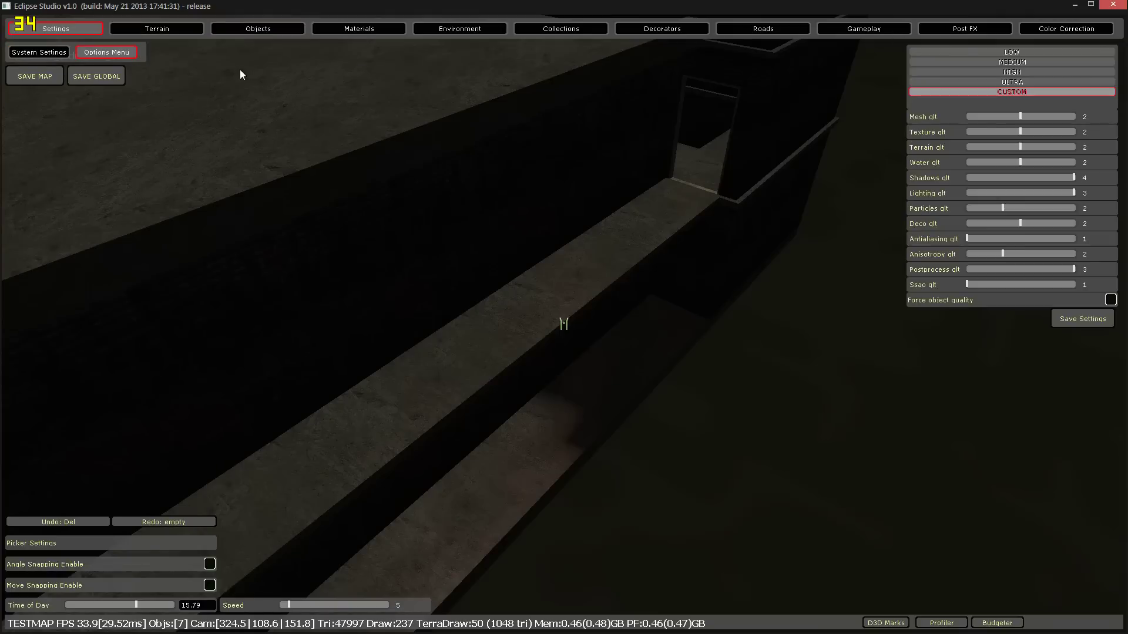
- Turn on Cache Last Shadow Slice in the system shadow settings and inspect the shadows around the building's walkway and entrance
left_click(42, 55)
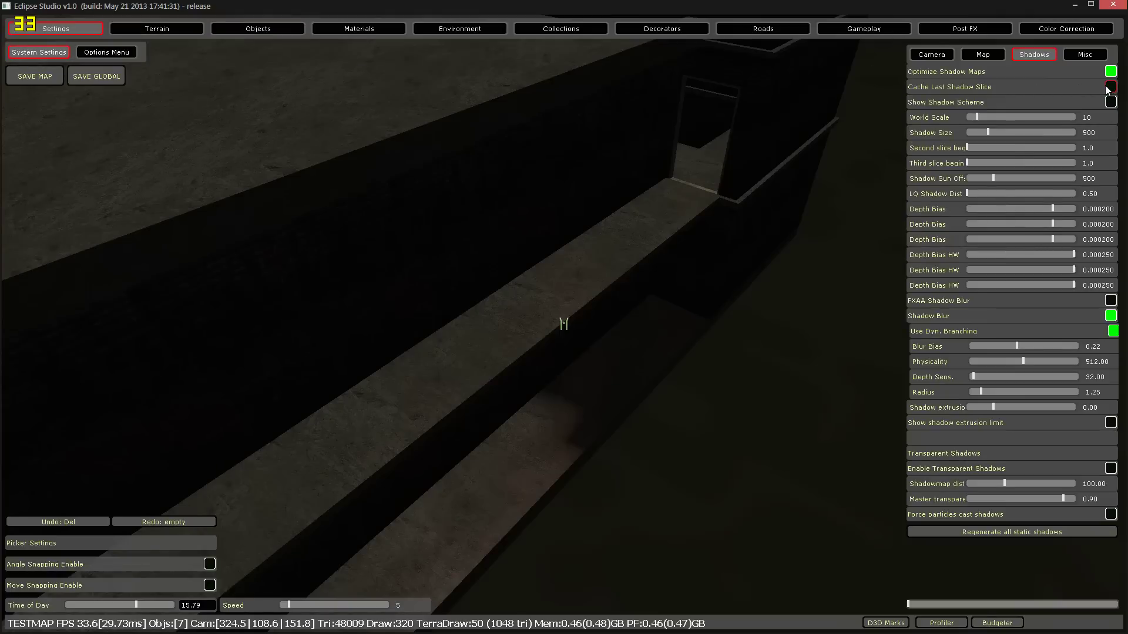
right_click_drag(657, 199, 541, 228)
key("w")
key("w")
key("s")
key("s")
key("w")
key("d")
key("w")
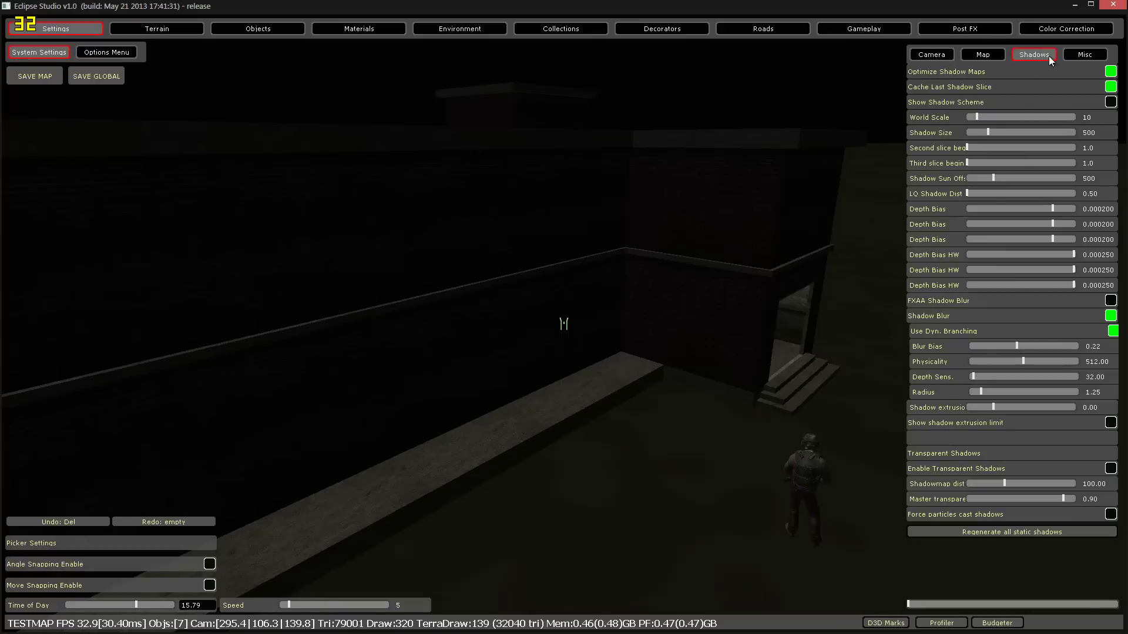
- Show the miscellaneous system settings and look at the whole building from farther away
left_click(1078, 54)
key("s")
right_click_drag(773, 125, 684, 164)
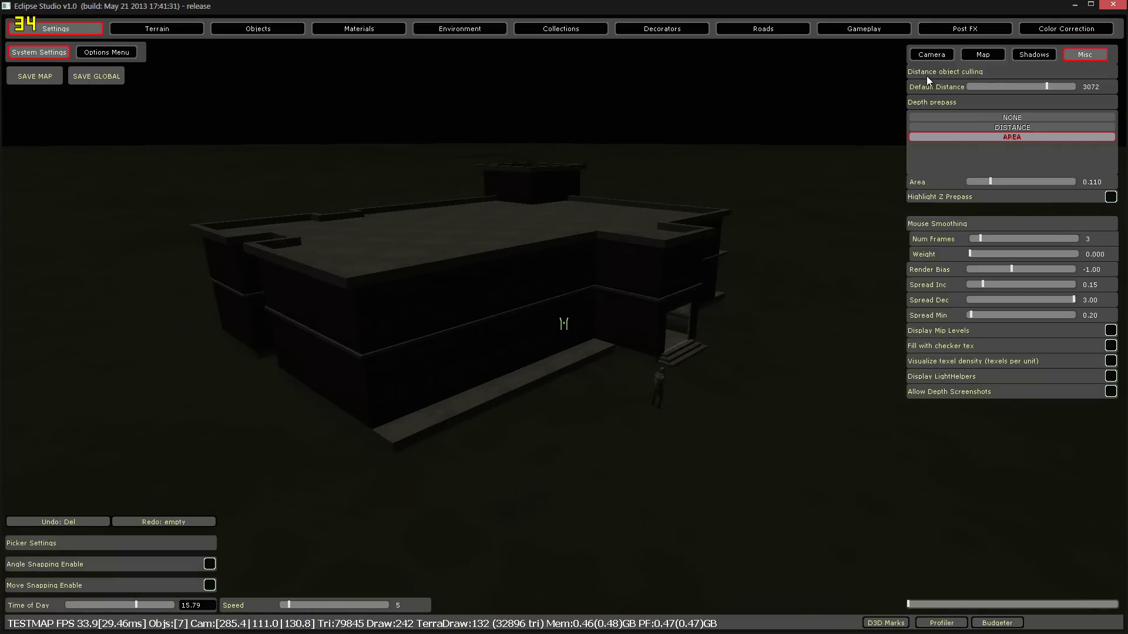
right_click_drag(996, 68, 996, 68)
right_click_drag(741, 101, 741, 101)
key("s")
- Try a Default Distance of 200 for object culling, set it to 819, and check the building from a distance
left_click(1083, 86)
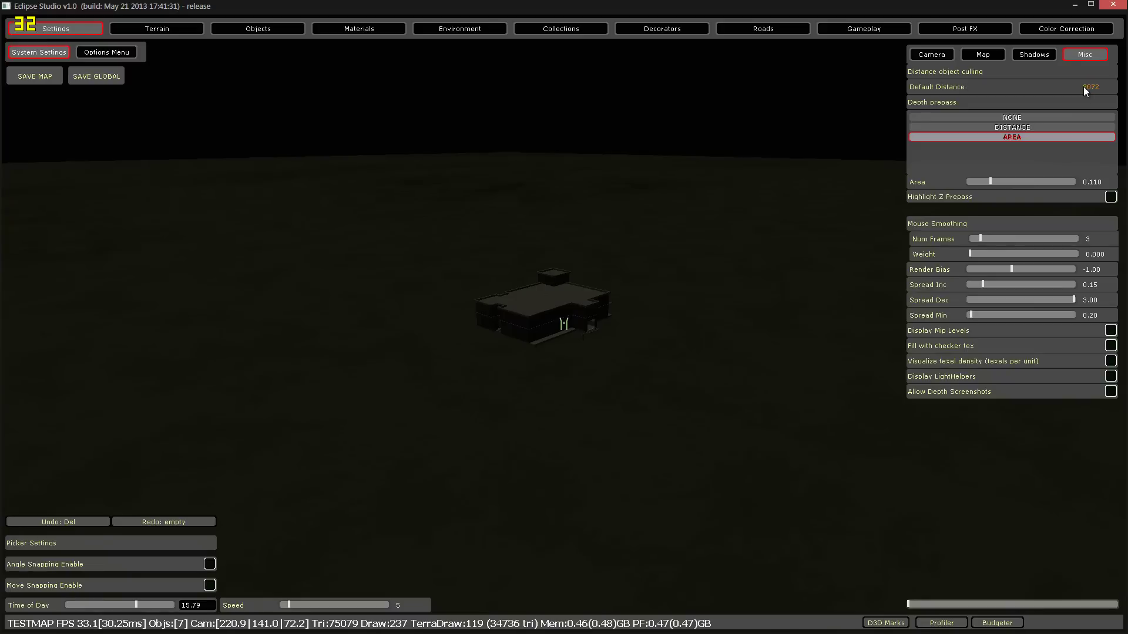
key("Return")
key("w")
mouse_move(583, 295)
right_mouse_down()
mouse_move(569, 291)
mouse_move(587, 318)
mouse_move(572, 304)
mouse_move(593, 308)
right_mouse_up()
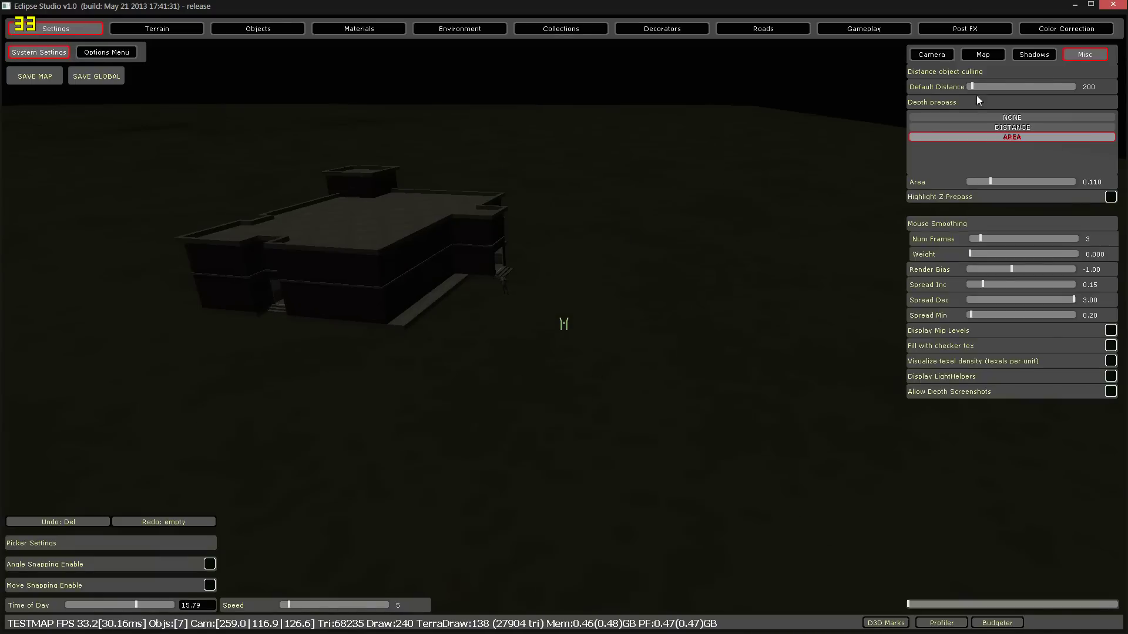
mouse_move(983, 89)
left_mouse_down()
mouse_move(974, 87)
mouse_move(987, 90)
left_mouse_up()
right_click_drag(894, 106, 885, 105)
right_click_drag(709, 99, 720, 101)
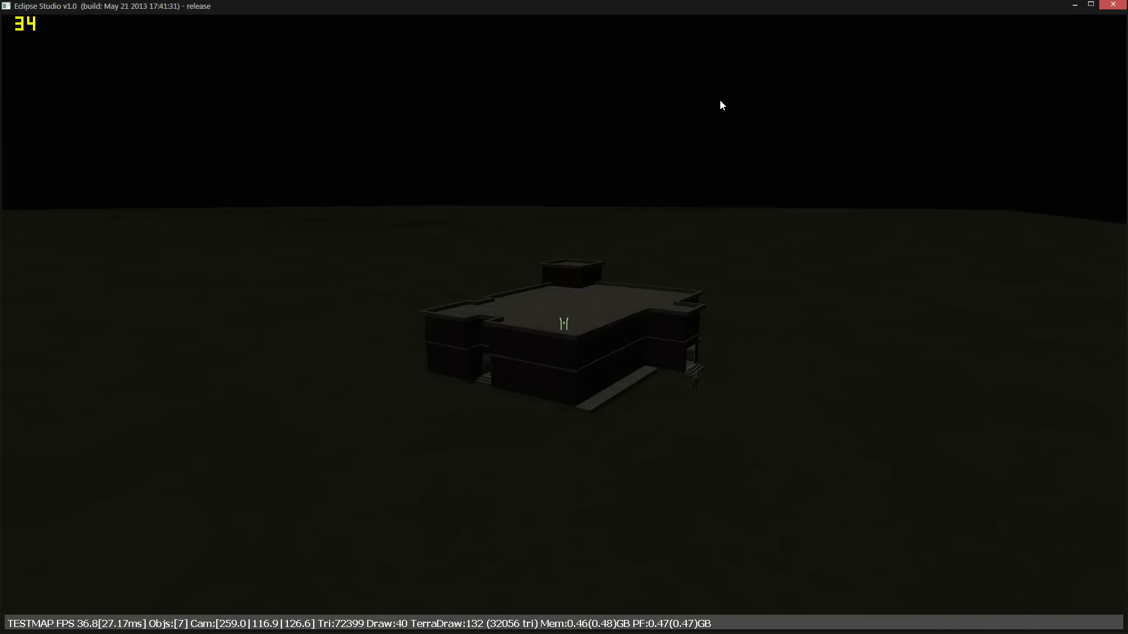
right_click_drag(720, 101, 710, 112)
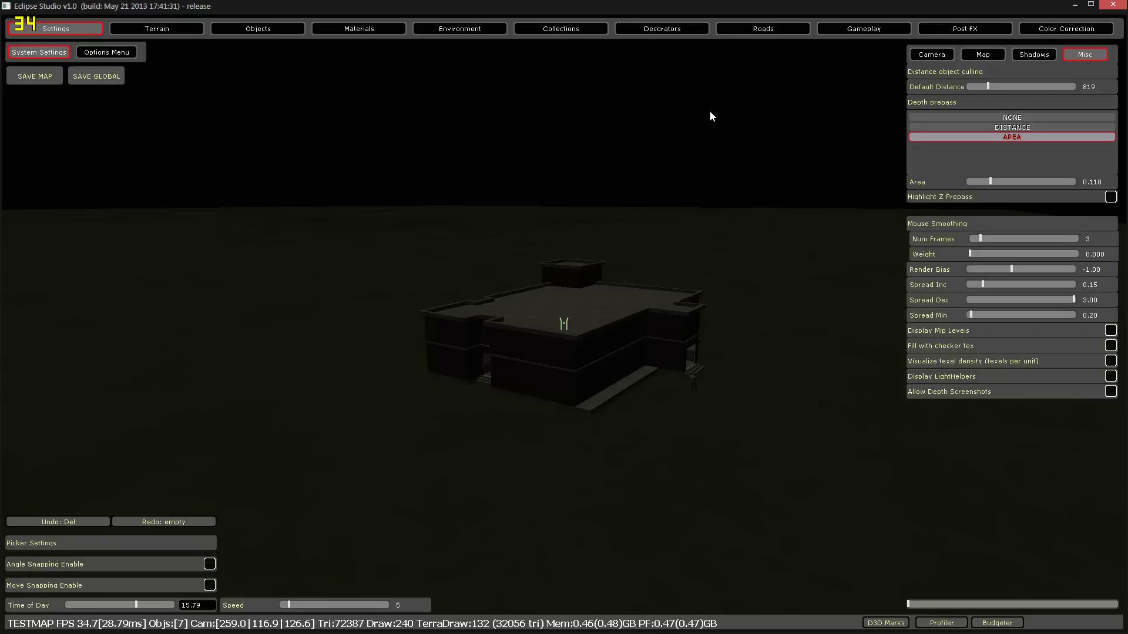
- Try the DISTANCE depth prepass, return to AREA, and turn on Highlight Z Prepass
left_click(1022, 127)
left_click(1017, 136)
left_click(1110, 197)
left_click(1110, 197)
left_click(1110, 197)
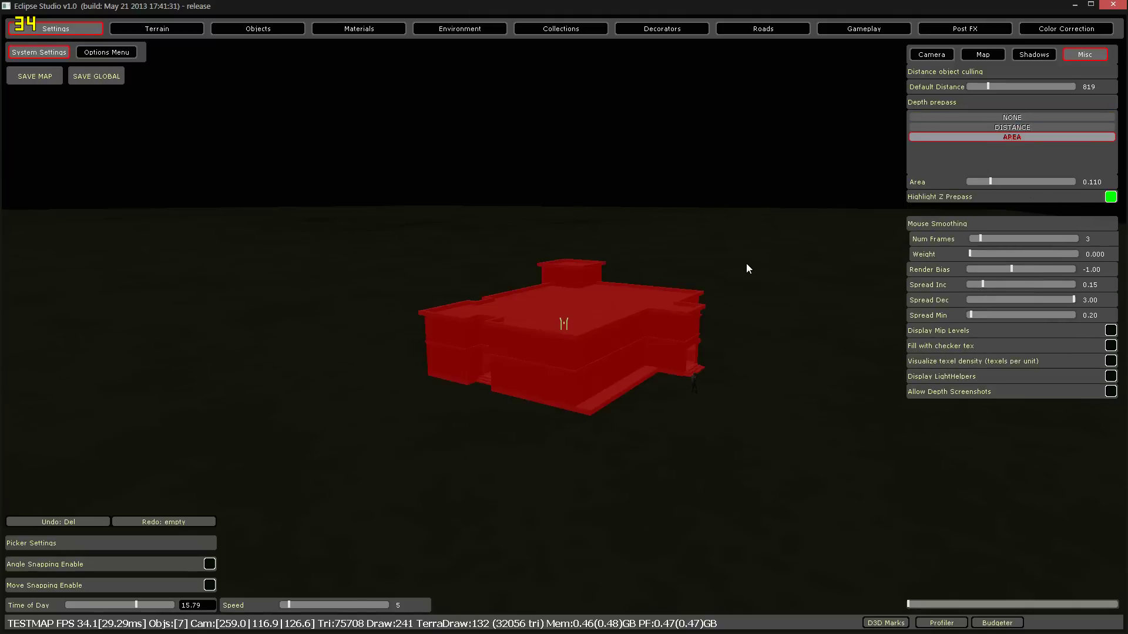
- Examine the prepass highlight on the building from near and far, and turn Highlight Z Prepass off
right_click_drag(750, 266, 749, 266)
key("w")
key("w")
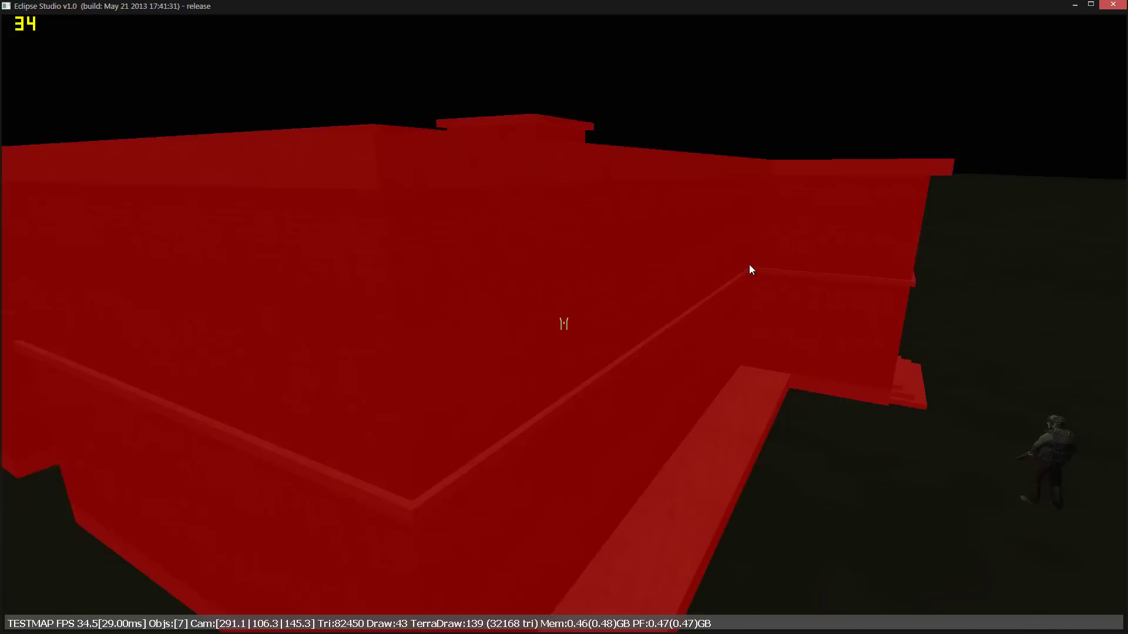
key("s")
key("w")
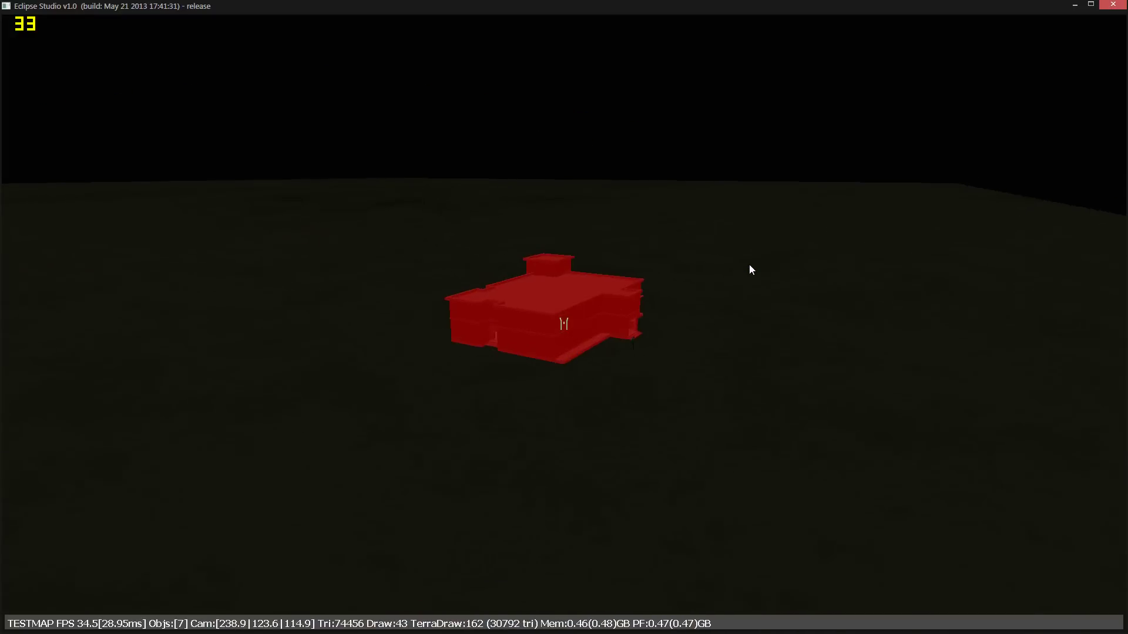
left_click(1108, 201)
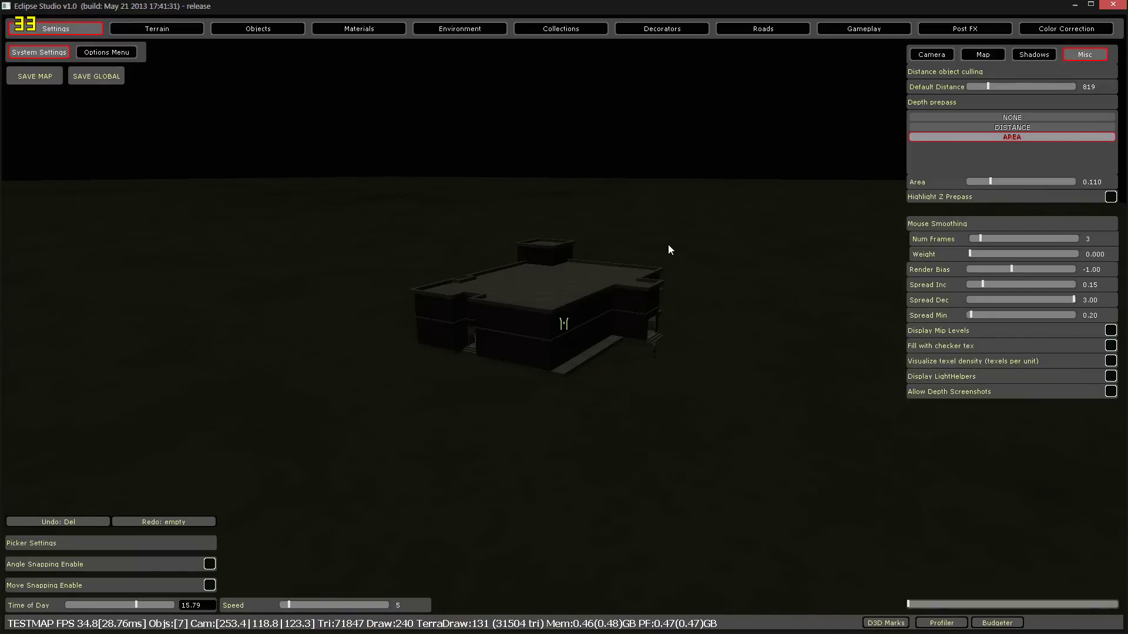
- Try mouse smoothing with Num Frames 31 and Weight 1.000, set both to 0, and test the view rotation
key("w")
key("s")
key("w")
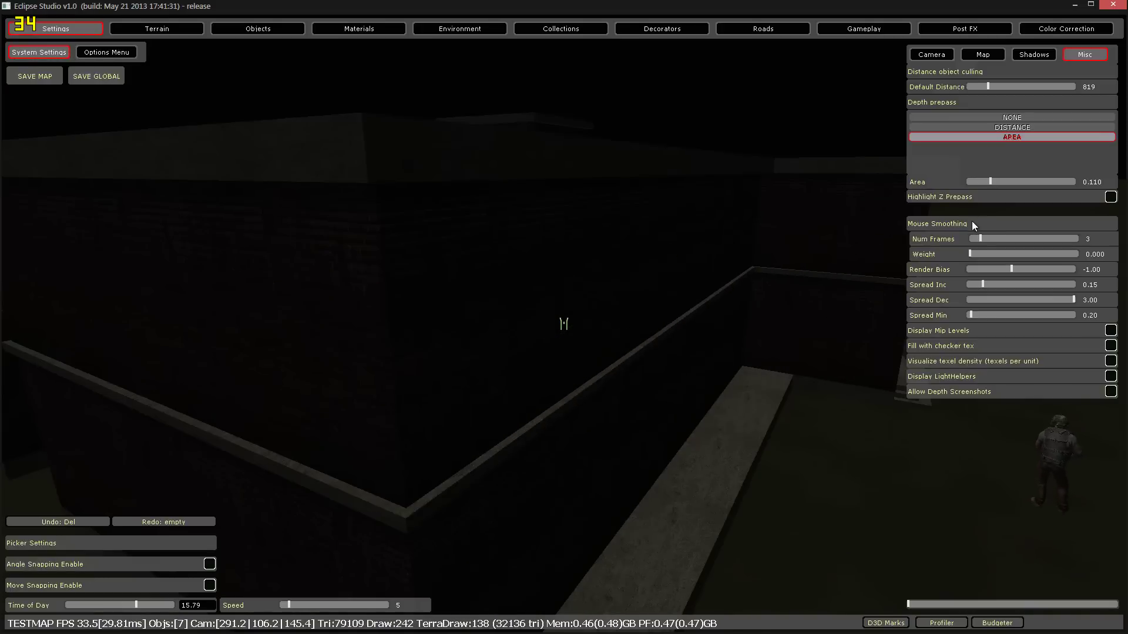
left_click_drag(980, 239, 742, 253)
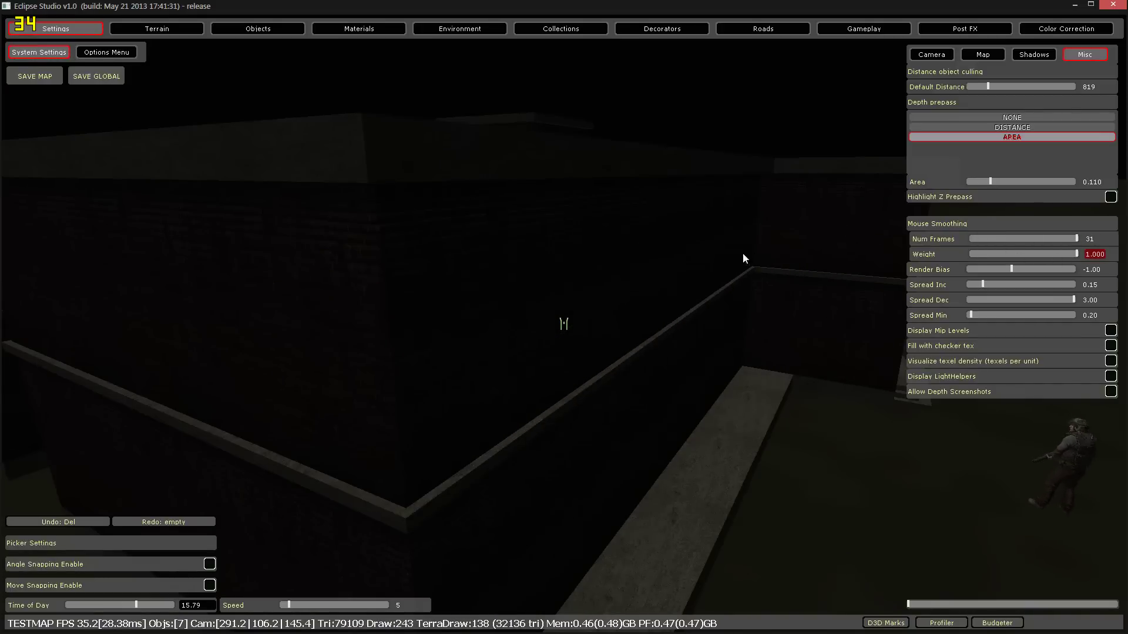
right_click_drag(713, 252, 830, 262)
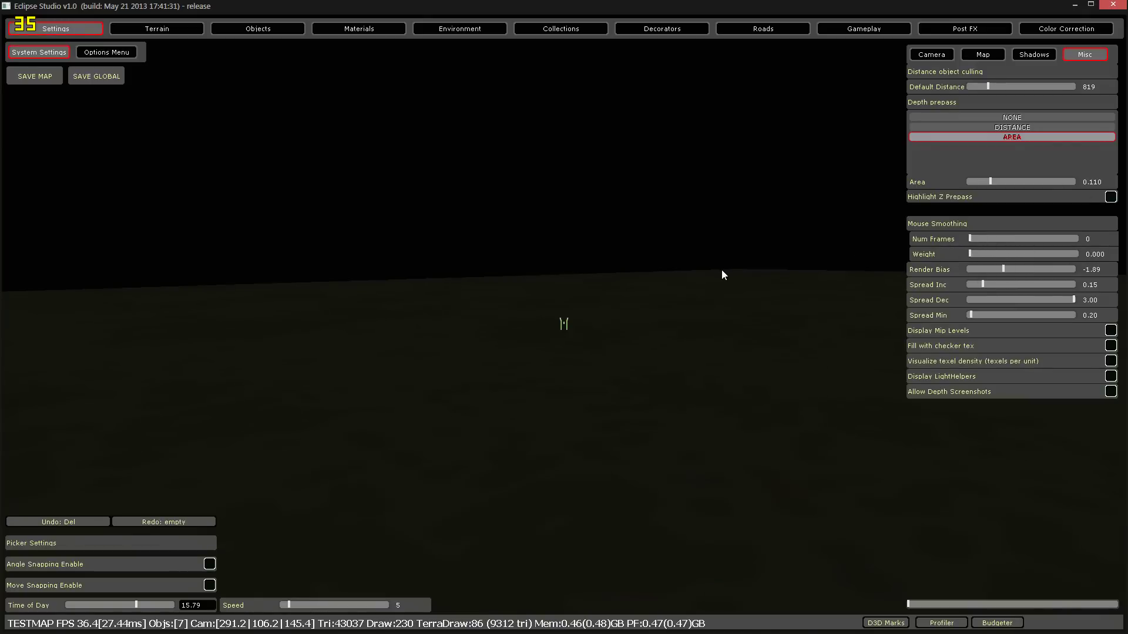
right_click_drag(723, 274, 888, 268)
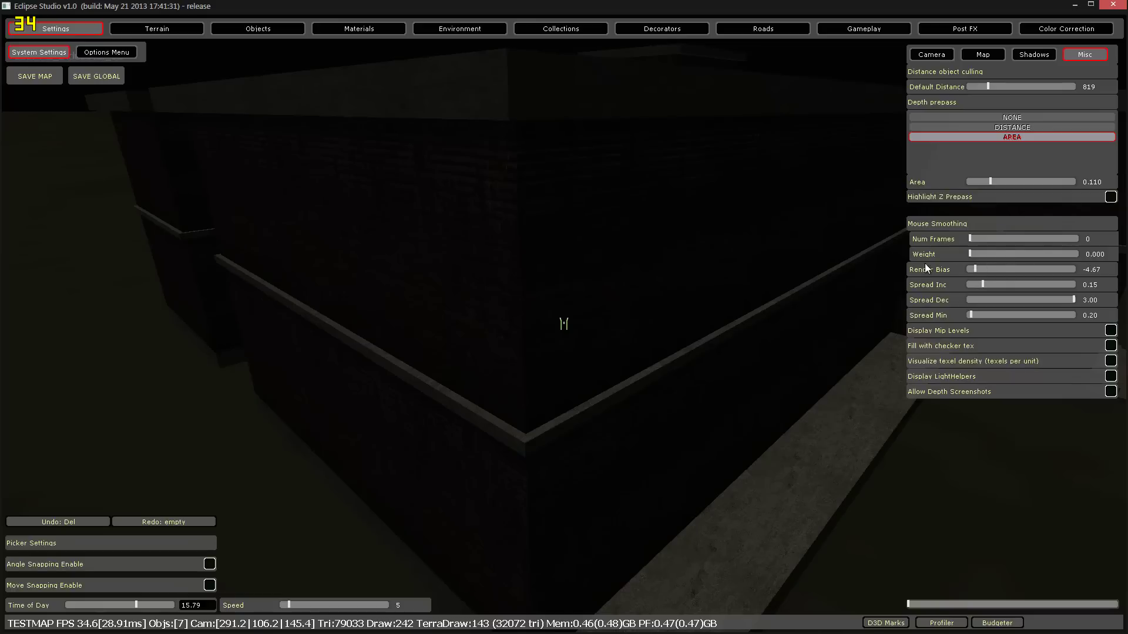
- Raise Render Bias to 3.28 and examine the building's wall and floor textures up close
left_click_drag(1038, 268, 1052, 266)
right_click_drag(560, 266, 569, 258)
key("w")
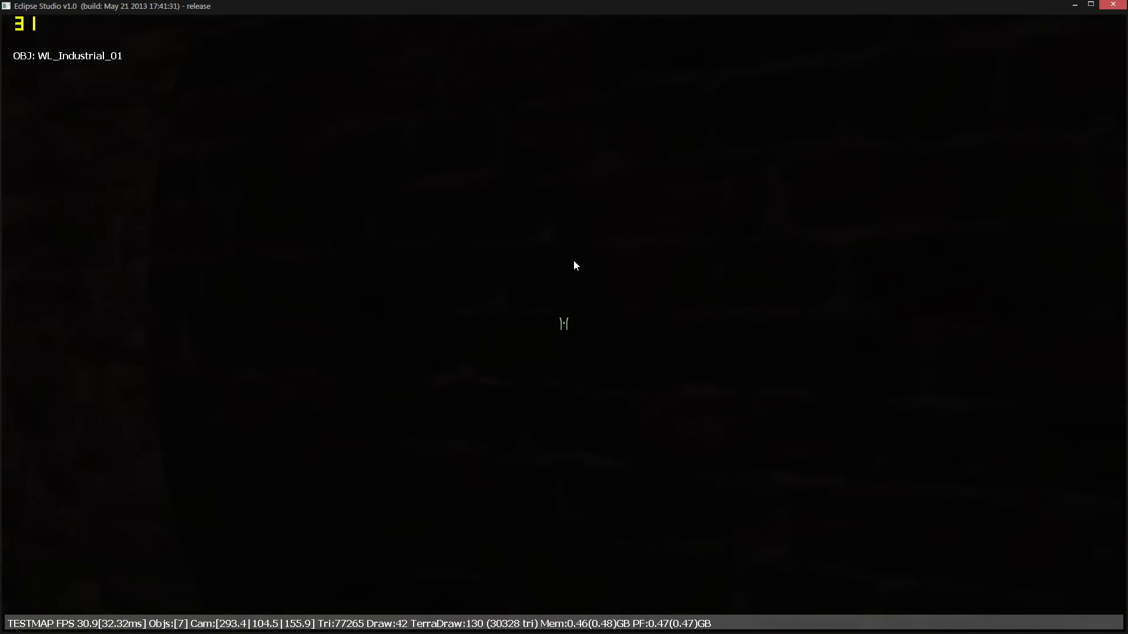
key("s")
key("w")
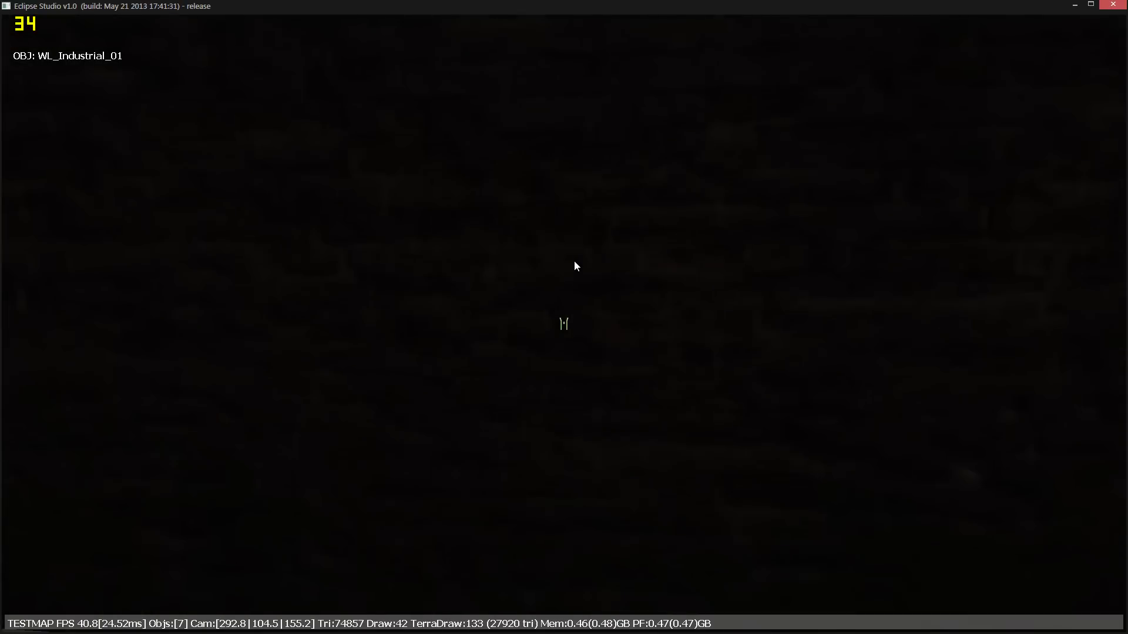
key("w")
key("s")
right_click_drag(574, 262, 578, 287)
key("w")
key("a")
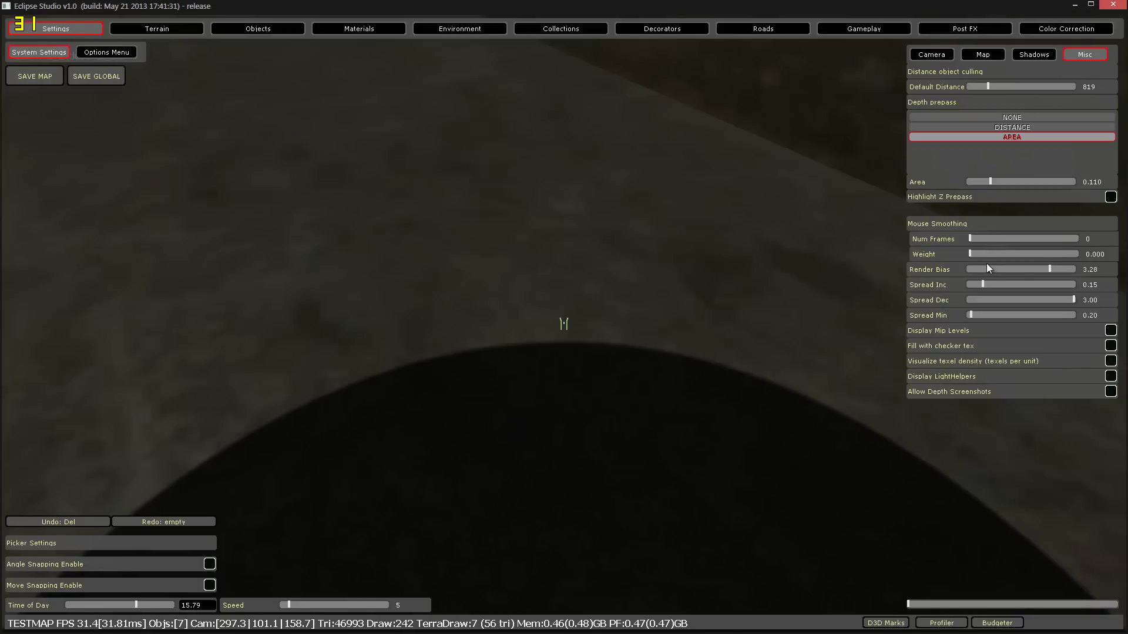
- Lower Render Bias to -4.55 and examine the textures inside the building
left_click_drag(1032, 269, 993, 269)
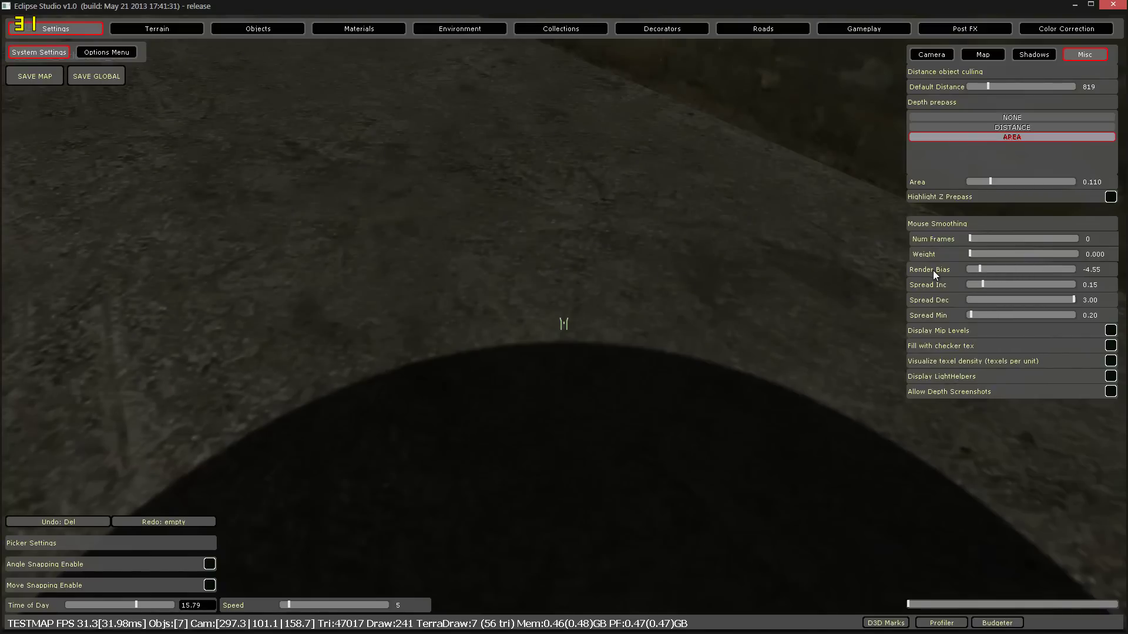
right_click_drag(591, 241, 583, 231)
key("w")
key("w")
key("s")
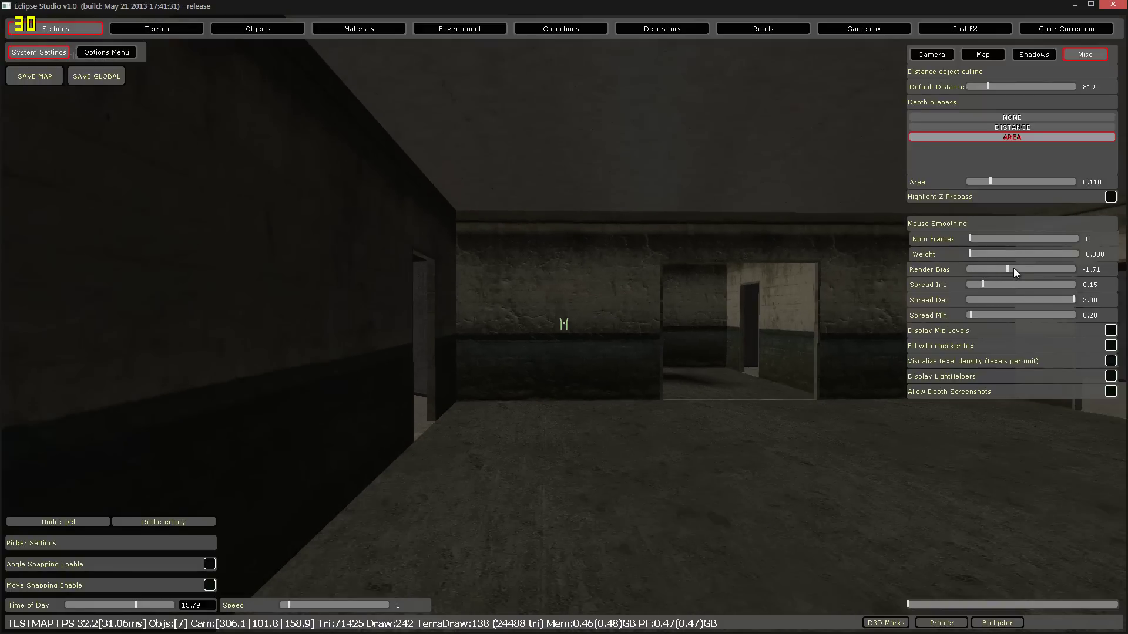
- Set Render Bias to 0.69 and both Spread Inc and Spread Dec to 0.00, checking the interior wall
left_click(1023, 268)
key("w")
right_click_drag(668, 265, 876, 290)
key("s")
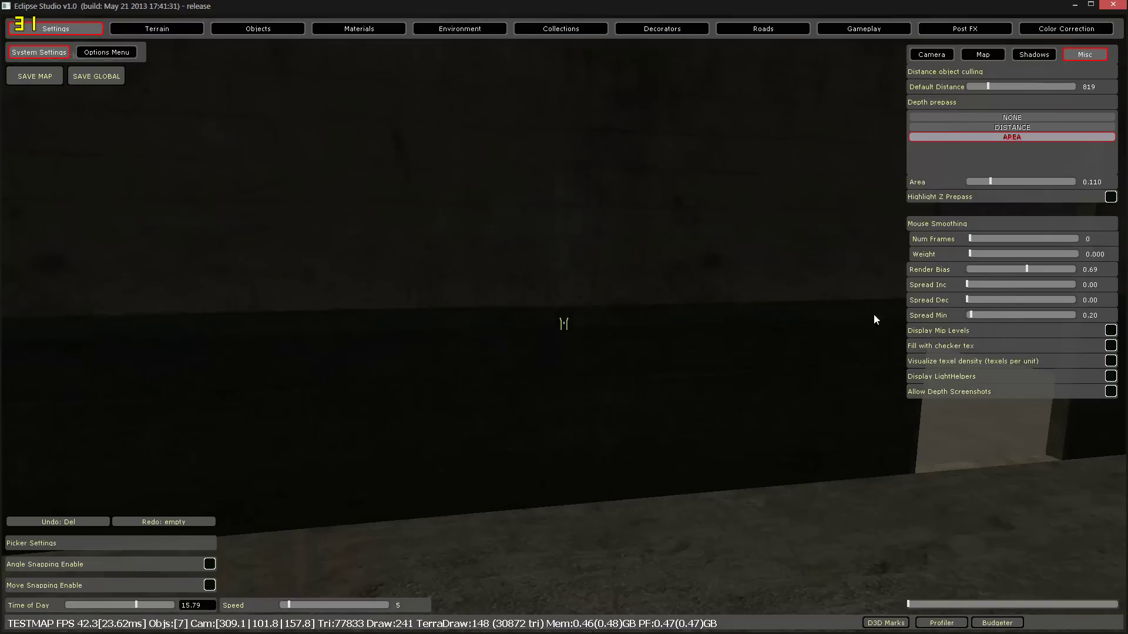
right_click_drag(798, 321, 814, 329)
- Play-test on the roof in first person, firing and reloading the rifle, and set Spread Min to 0.00 in the editor
key("F4")
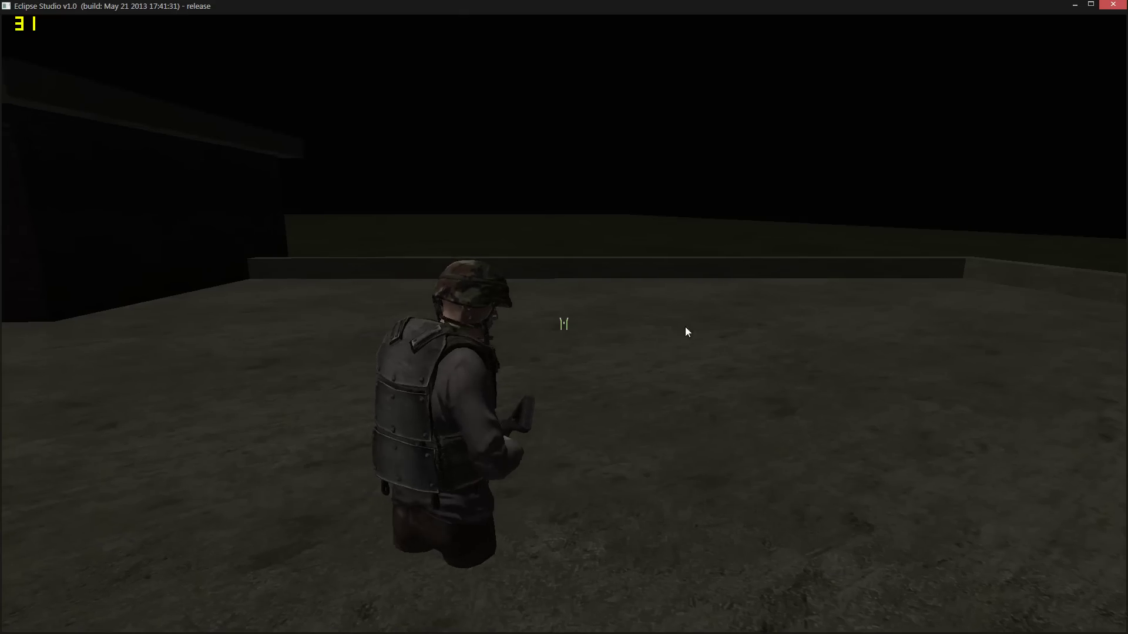
key("w")
key("c")
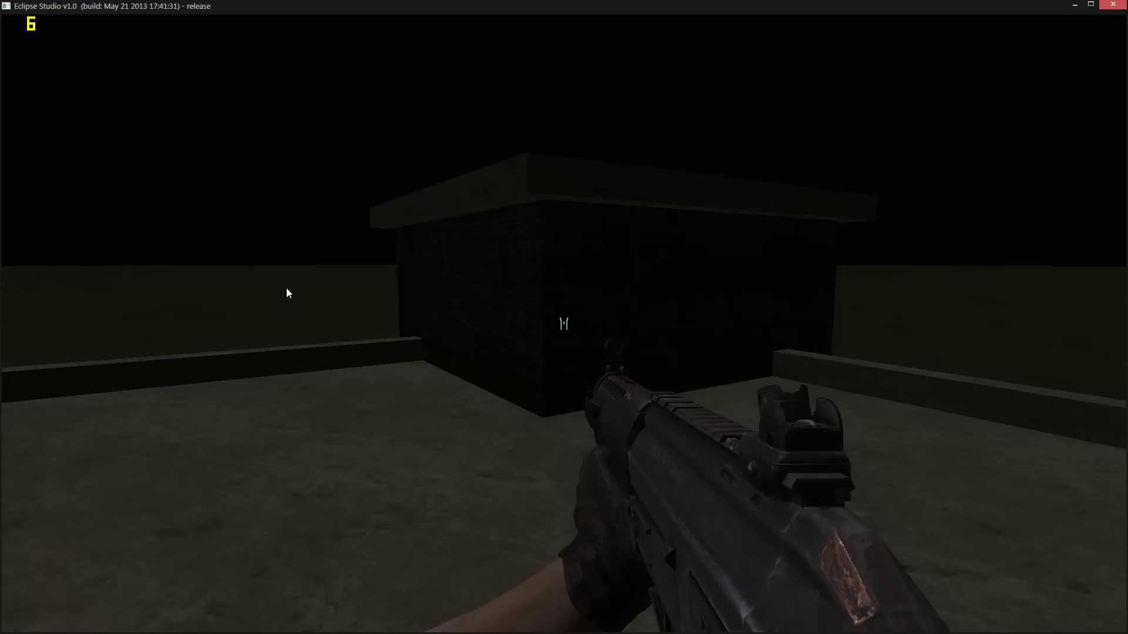
left_click_drag(297, 283, 643, 310)
key("r")
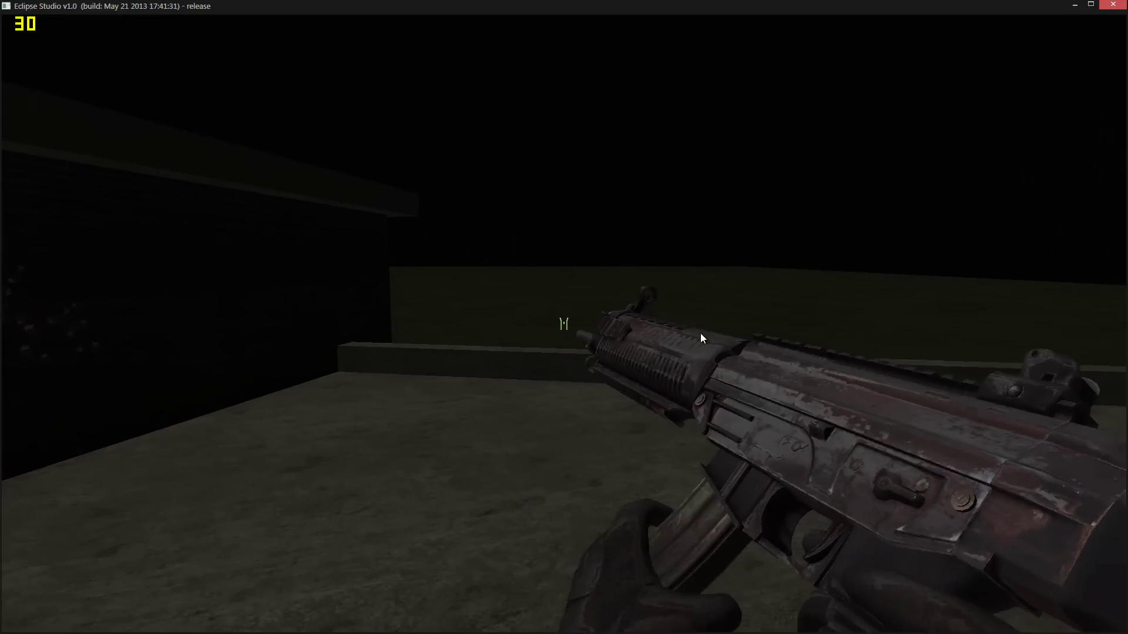
key("Escape")
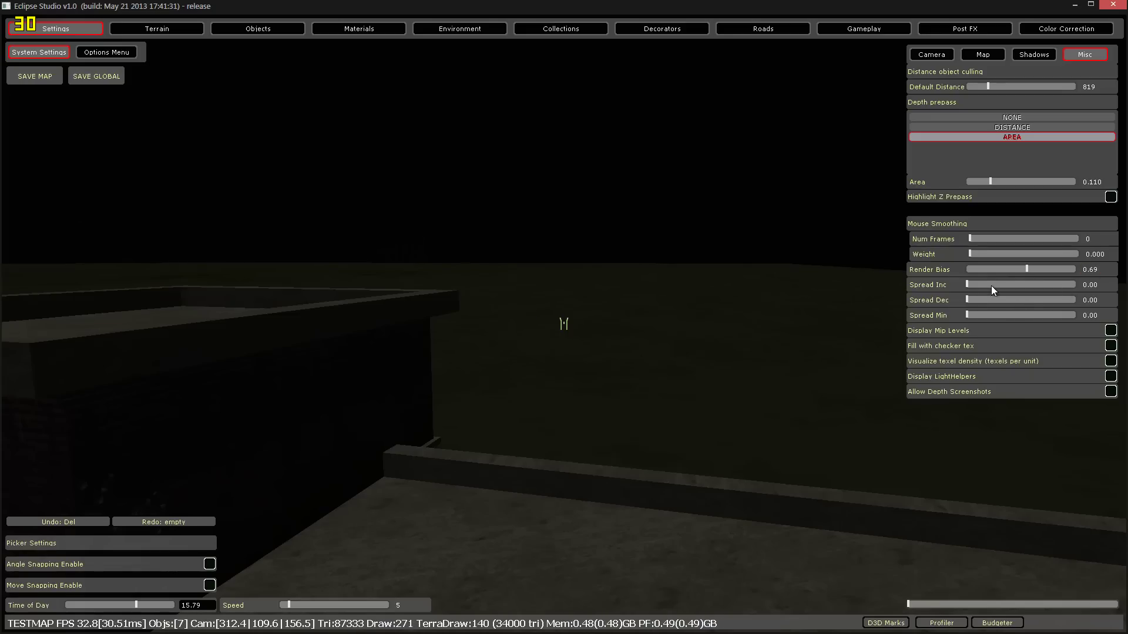
- Re-enter the first-person play test, fire the rifle again, and return to the editor
key("Escape")
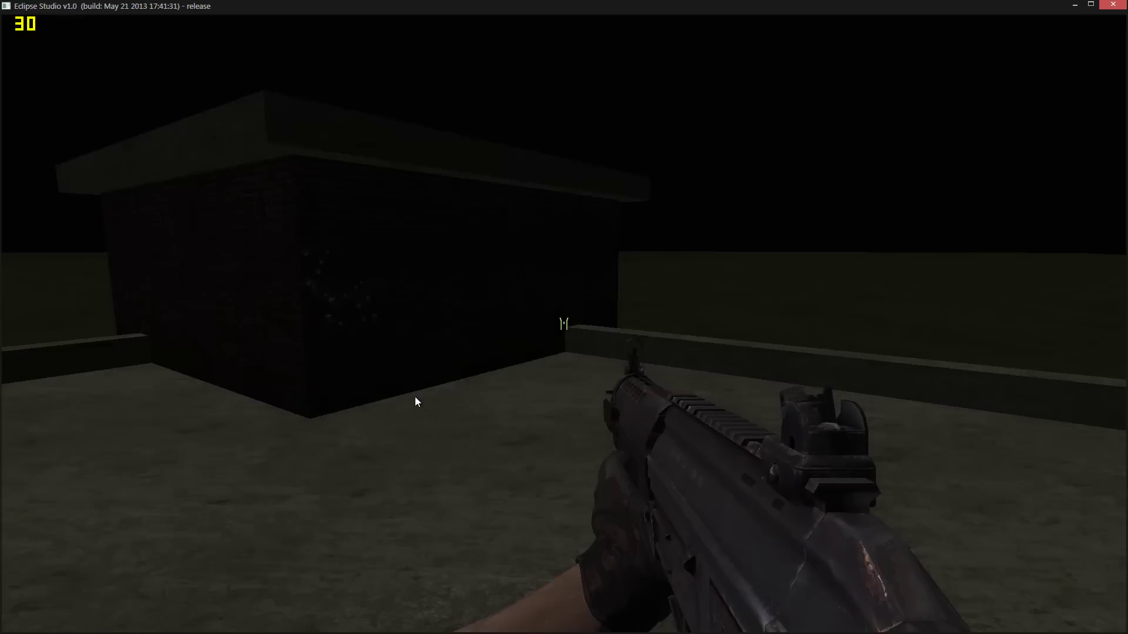
left_click(414, 397)
left_click_drag(416, 397, 499, 441)
key("Escape")
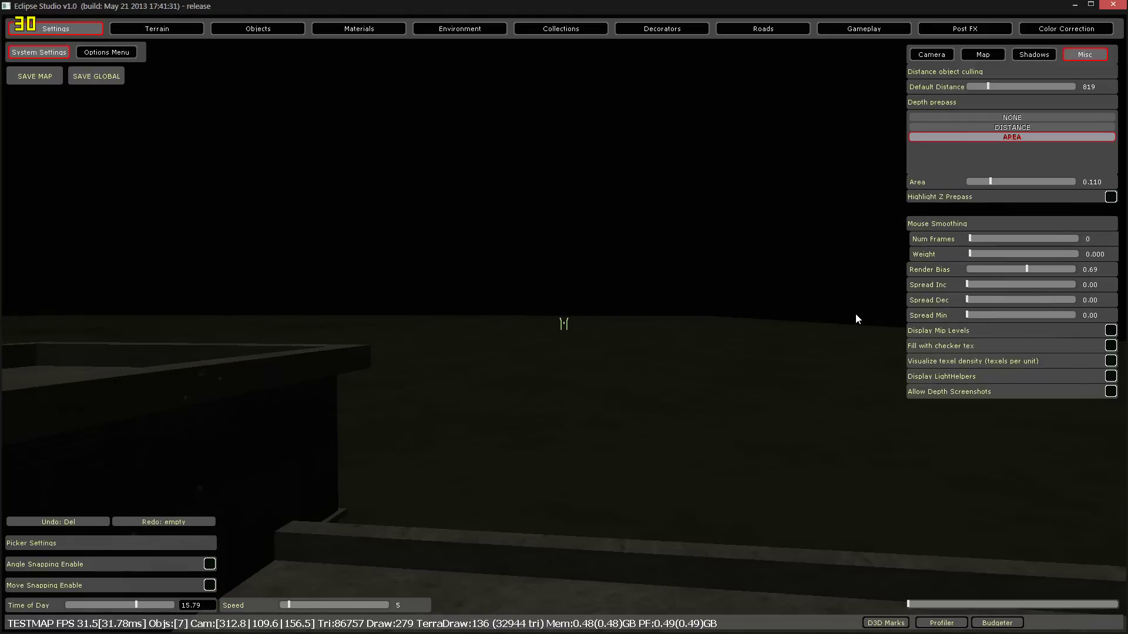
- Turn on Display Mip Levels and examine the coloured overlay across the building's roof from near and far
left_click(1106, 333)
mouse_move(669, 417)
right_mouse_down()
mouse_move(650, 430)
mouse_move(683, 421)
right_mouse_up()
key("s")
key("s")
key("w")
key("s")
key("w")
key("s")
key("s")
key("w")
key("s")
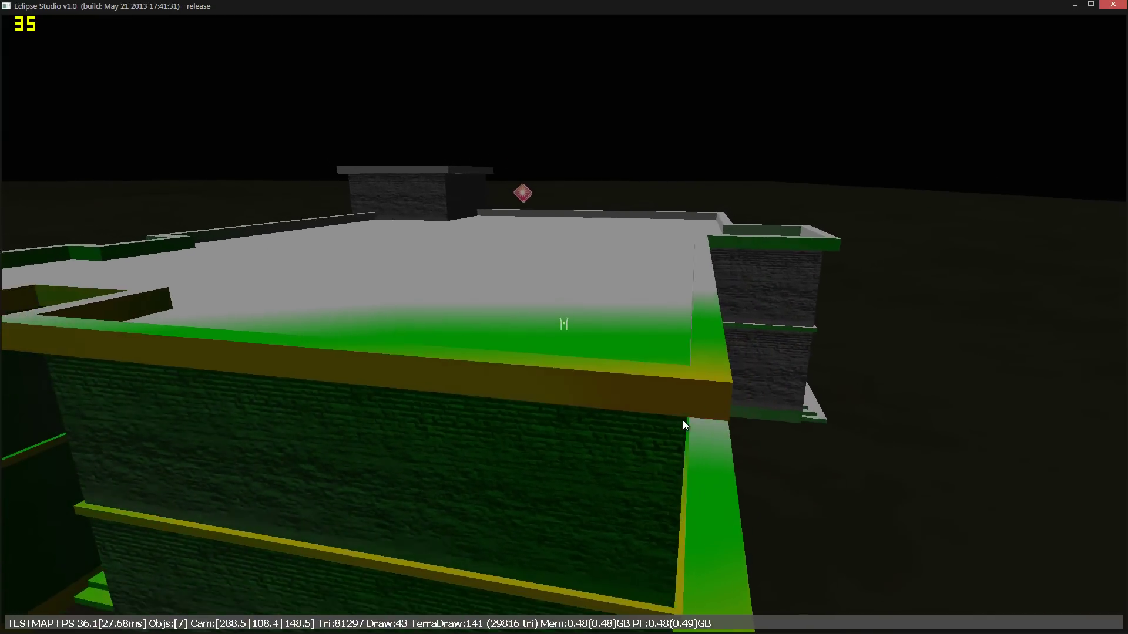
key("w")
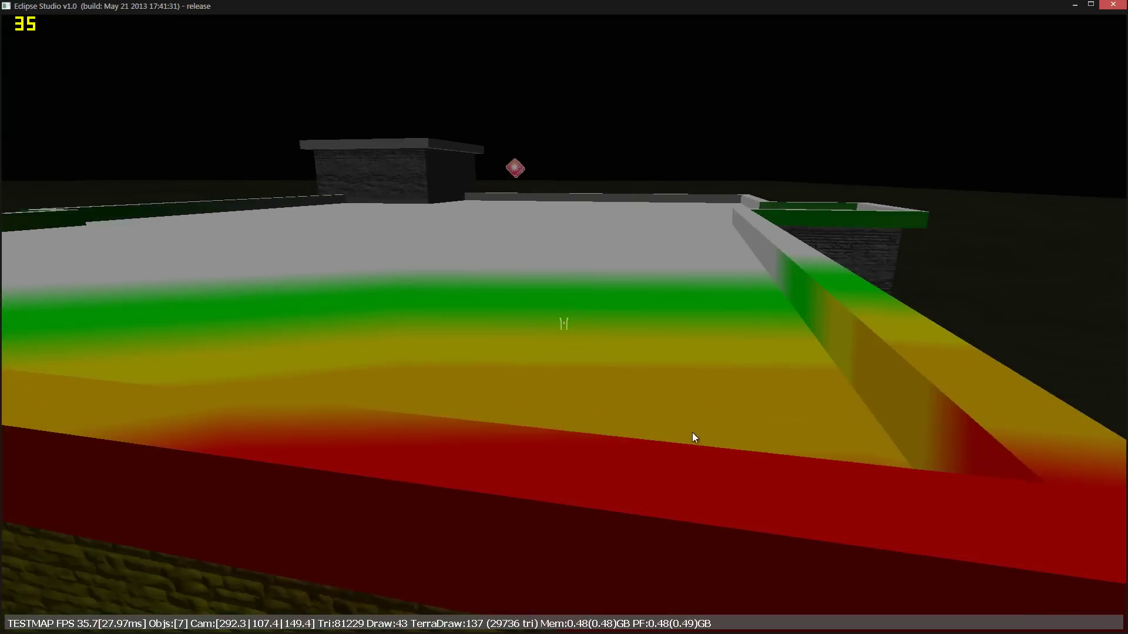
- Examine the mip level colours on the building's brick walls and entrance side at varying distances
right_click_drag(692, 432, 687, 419)
key("w")
key("s")
key("w")
key("s")
key("w")
key("s")
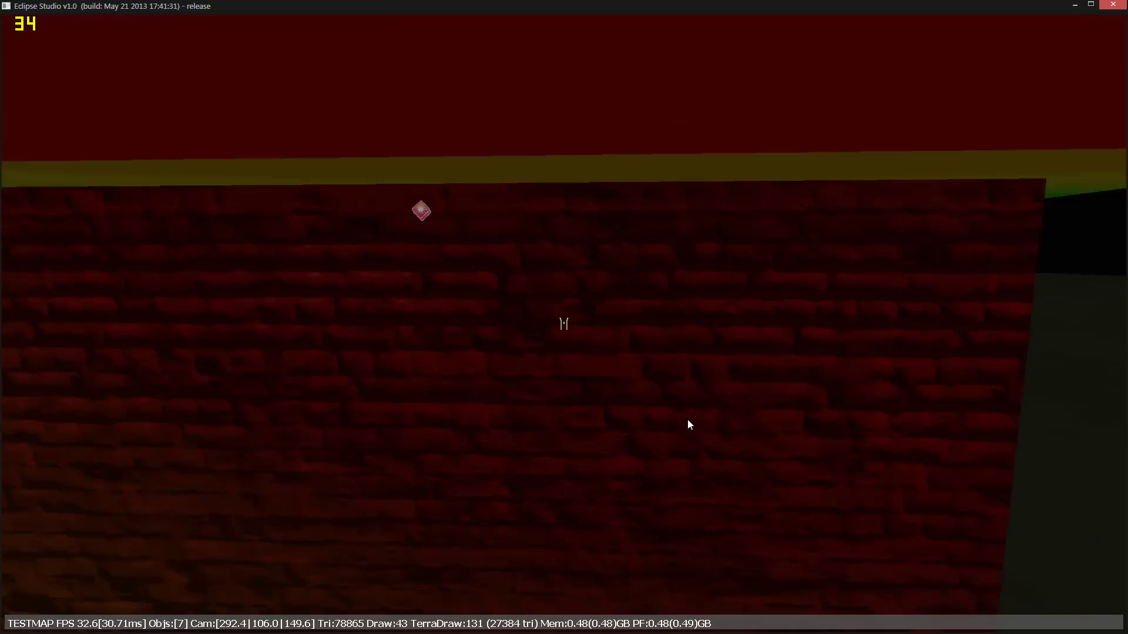
key("s")
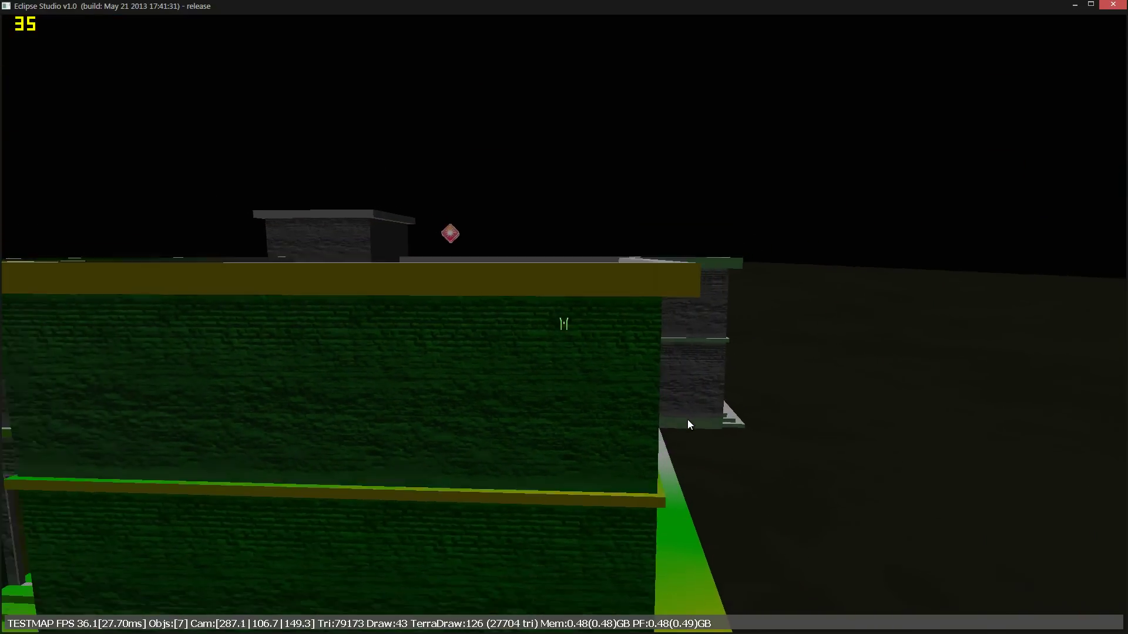
key("w")
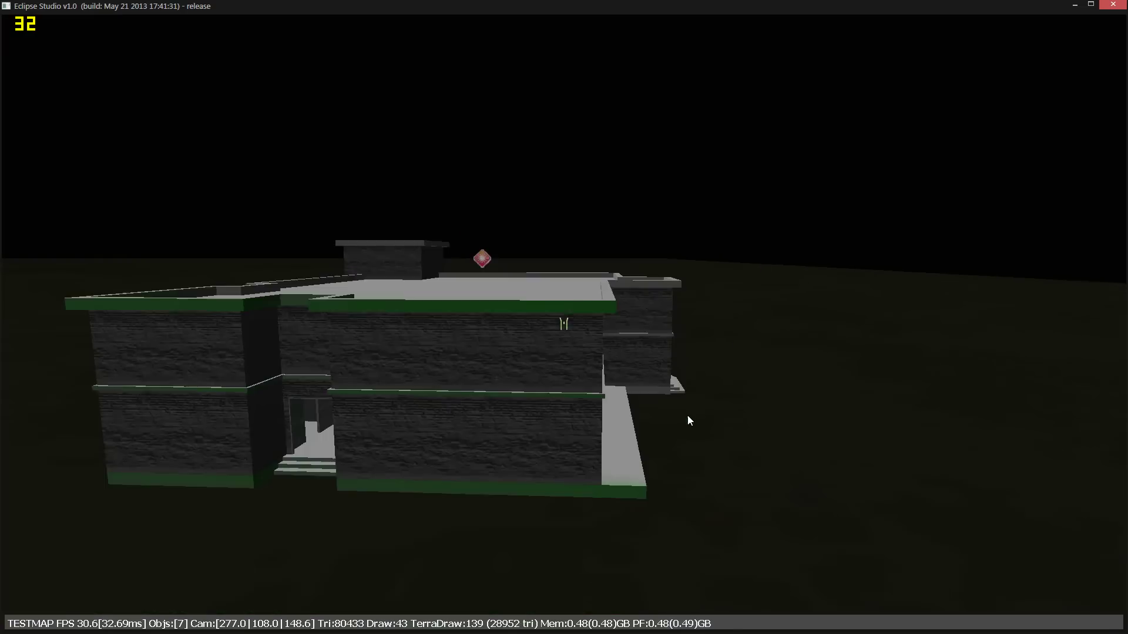
right_click_drag(687, 415, 682, 422)
key("w")
key("s")
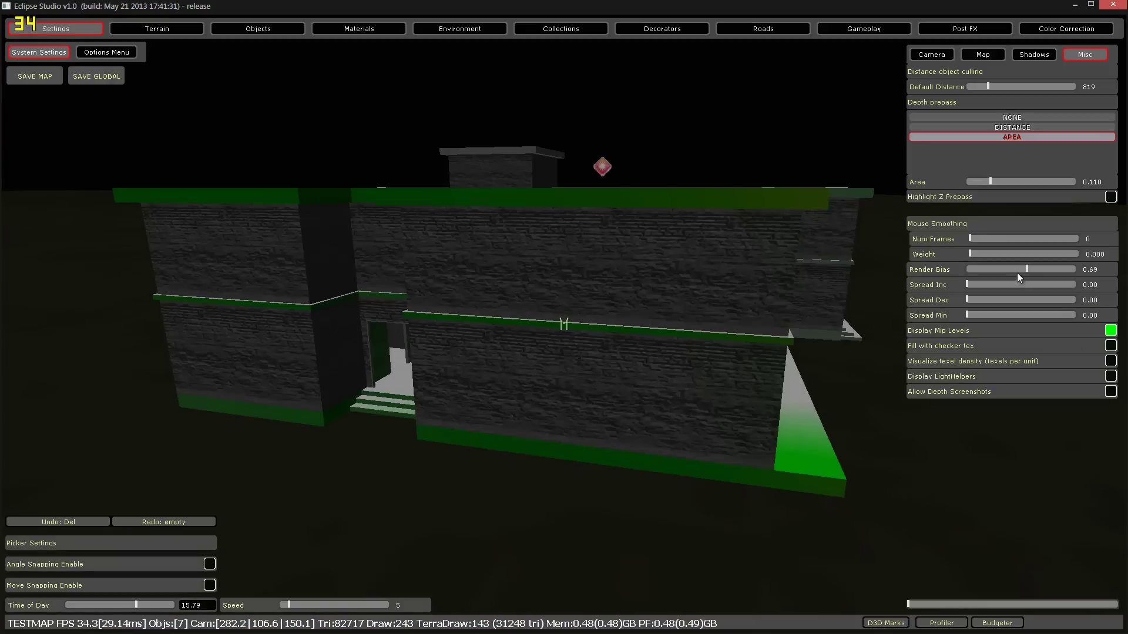
- Replace the mip level display with Fill with checker tex and examine the checker pattern on the building's wall
left_click(1110, 345)
right_click_drag(802, 346, 886, 348)
key("w")
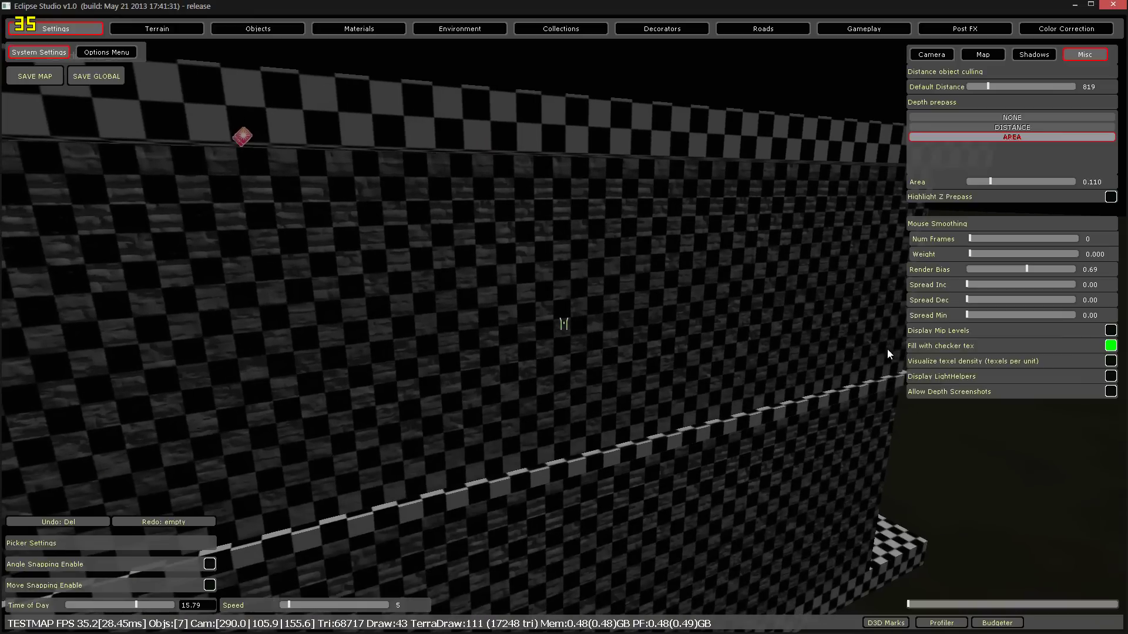
- Turn off Fill with checker tex and briefly try the texel density, LightHelpers and depth screenshot options, leaving each switched off
left_click(1110, 346)
left_click(1111, 361)
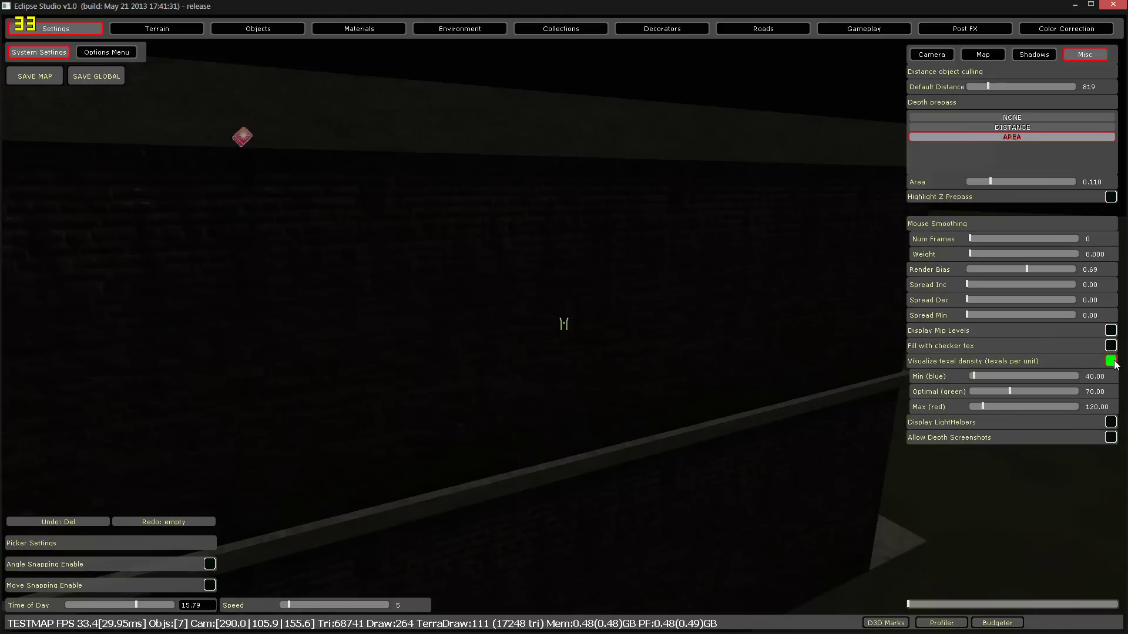
left_click(1111, 361)
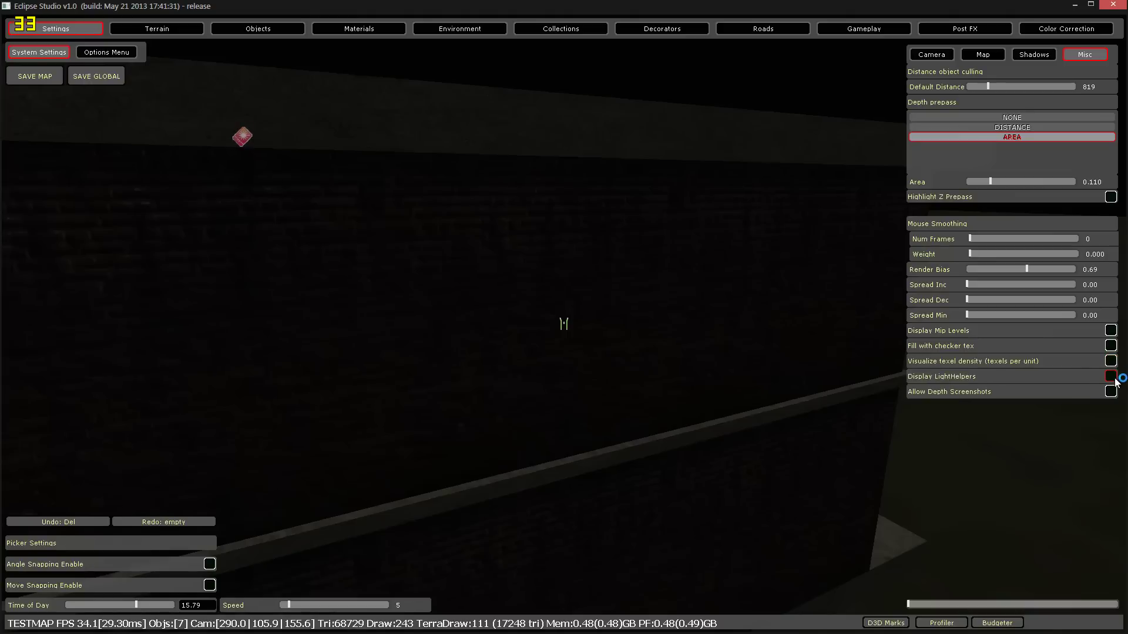
left_click(1111, 377)
left_click(1111, 392)
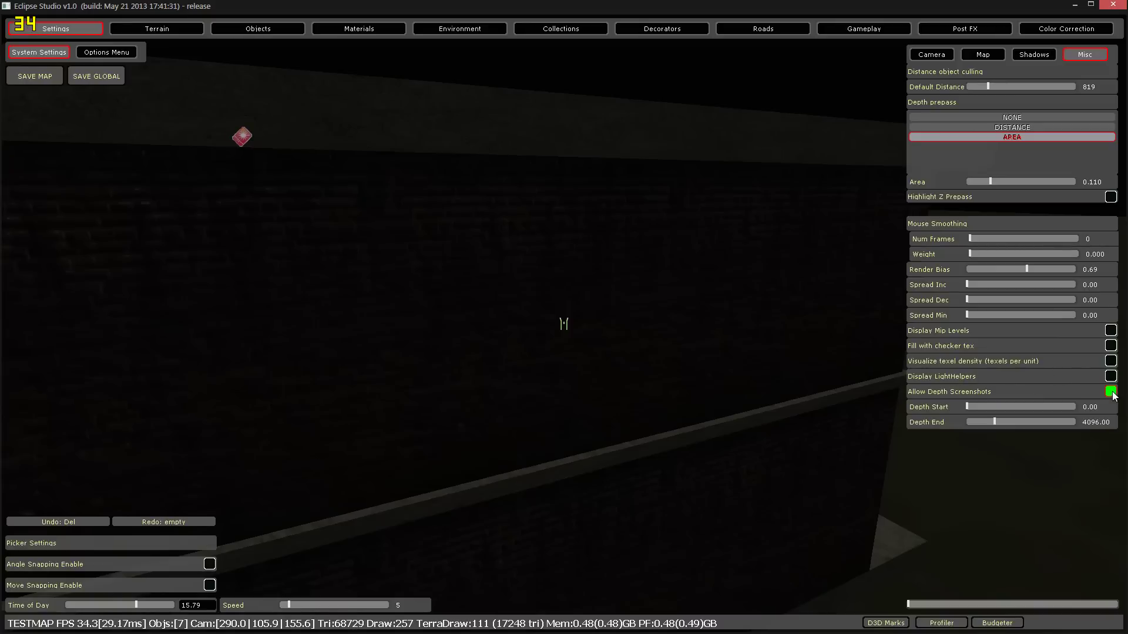
left_click(1111, 392)
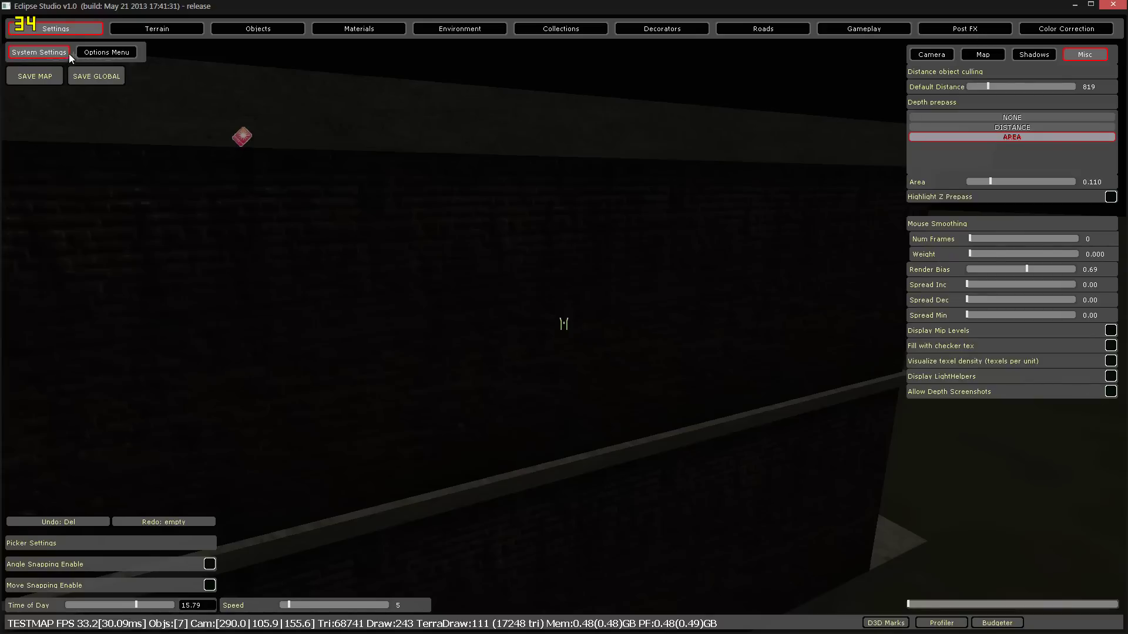
- Open the graphics quality options and try Mesh qlt 3 while examining the building's brick walls
left_click(128, 56)
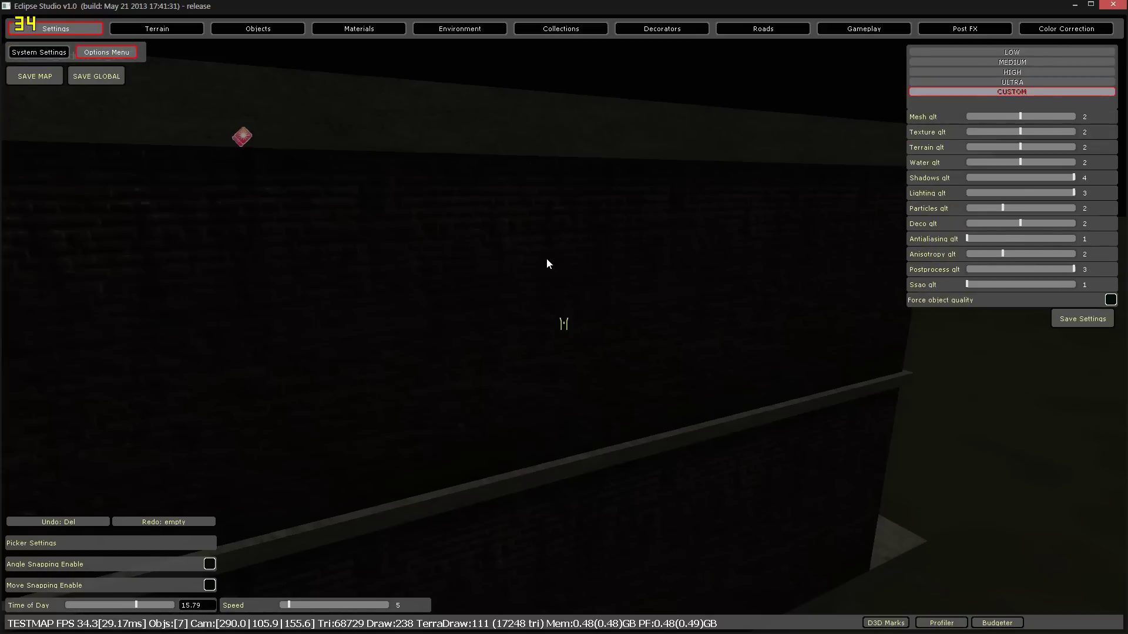
key("s")
right_click_drag(530, 263, 531, 266)
key("w")
right_click_drag(630, 255, 635, 251)
key("w")
key("s")
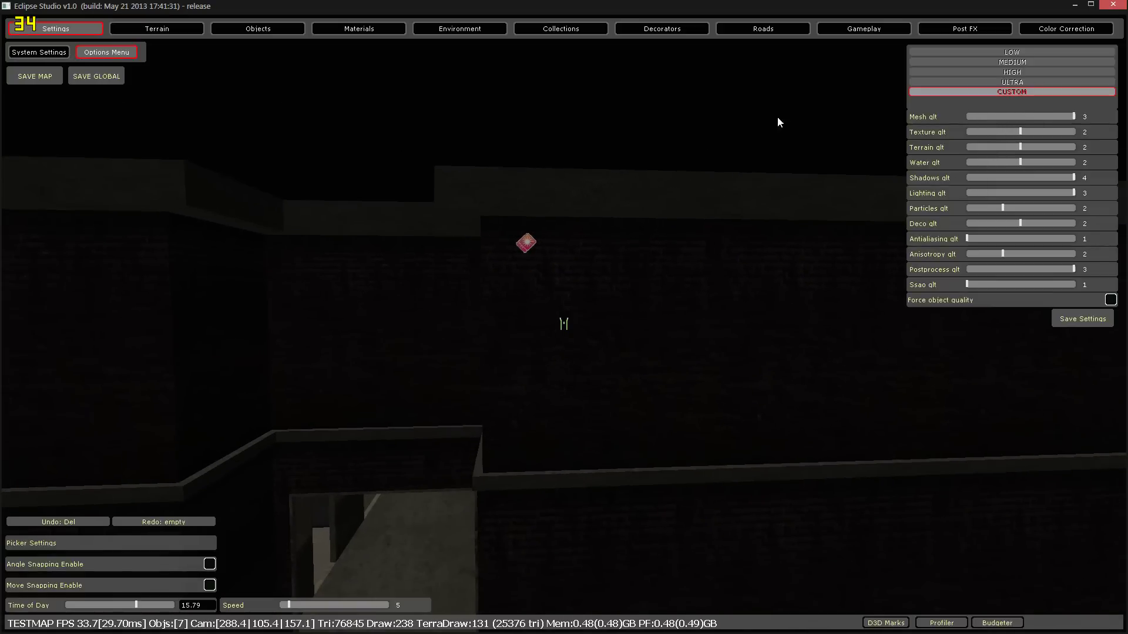
- Return Mesh qlt to 2 and set Texture qlt to 3, viewing the building from outside and above
right_click_drag(799, 141, 842, 197)
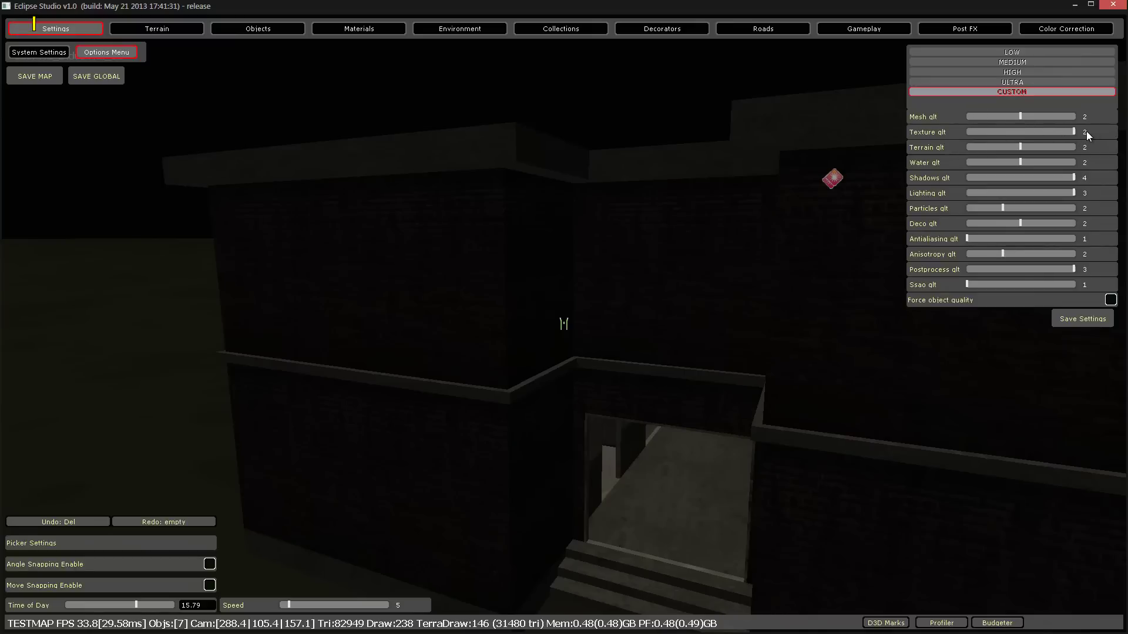
right_click_drag(875, 188, 903, 154)
key("w")
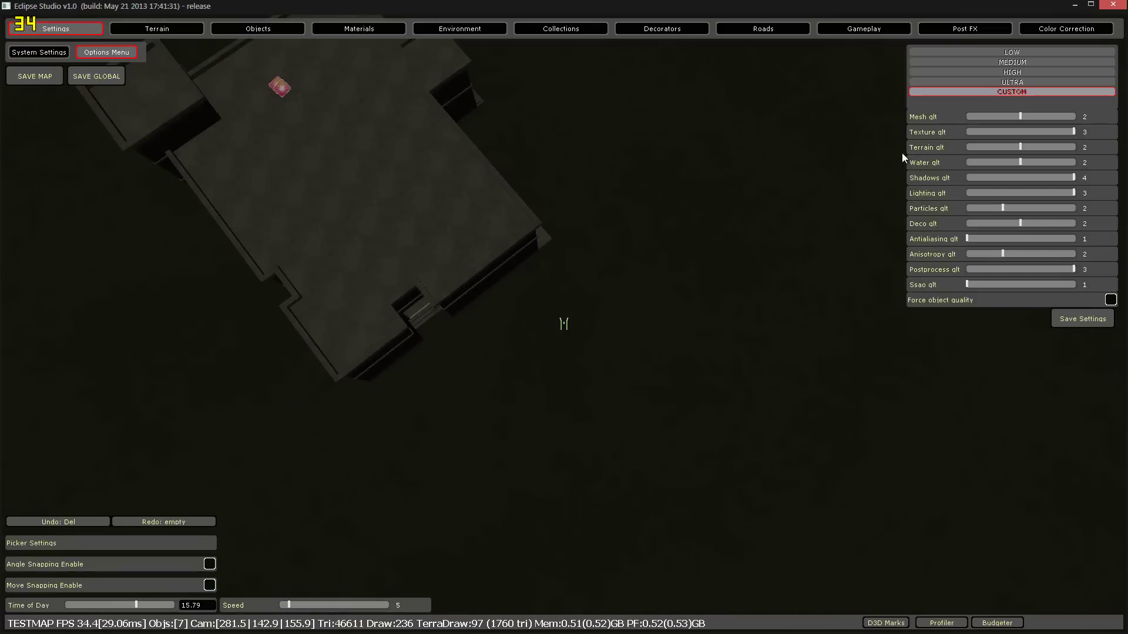
- Set the terrain base layer's Tile Factor to 303 and its diffuse texture to cliff_cliff_rock_01_d.dds
left_click(171, 32)
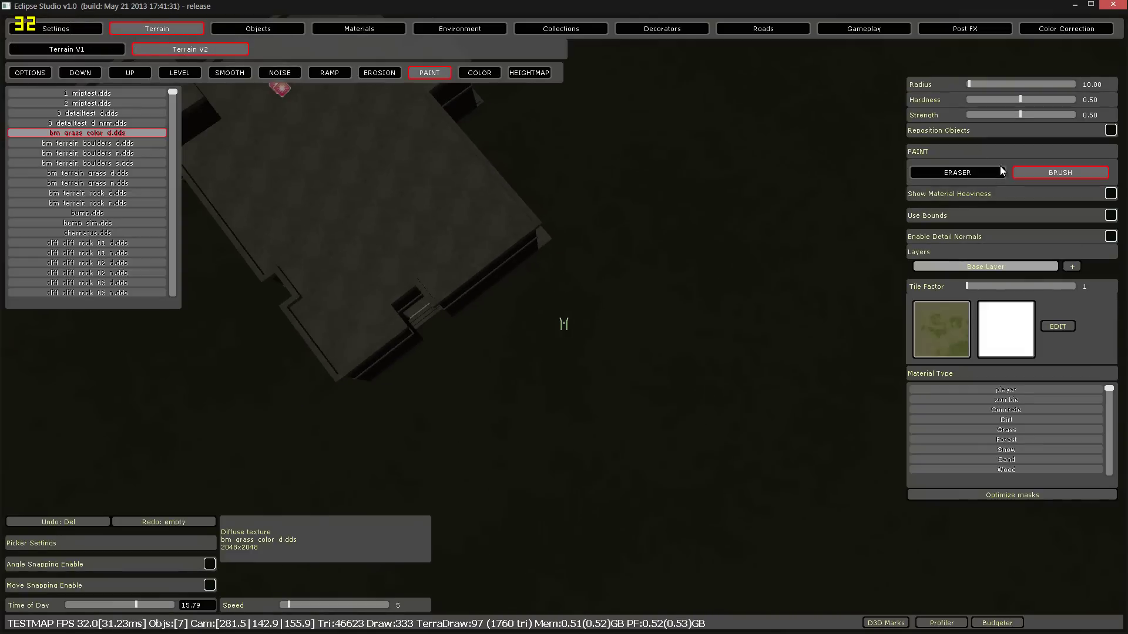
left_click(975, 284)
right_click_drag(667, 285, 615, 287)
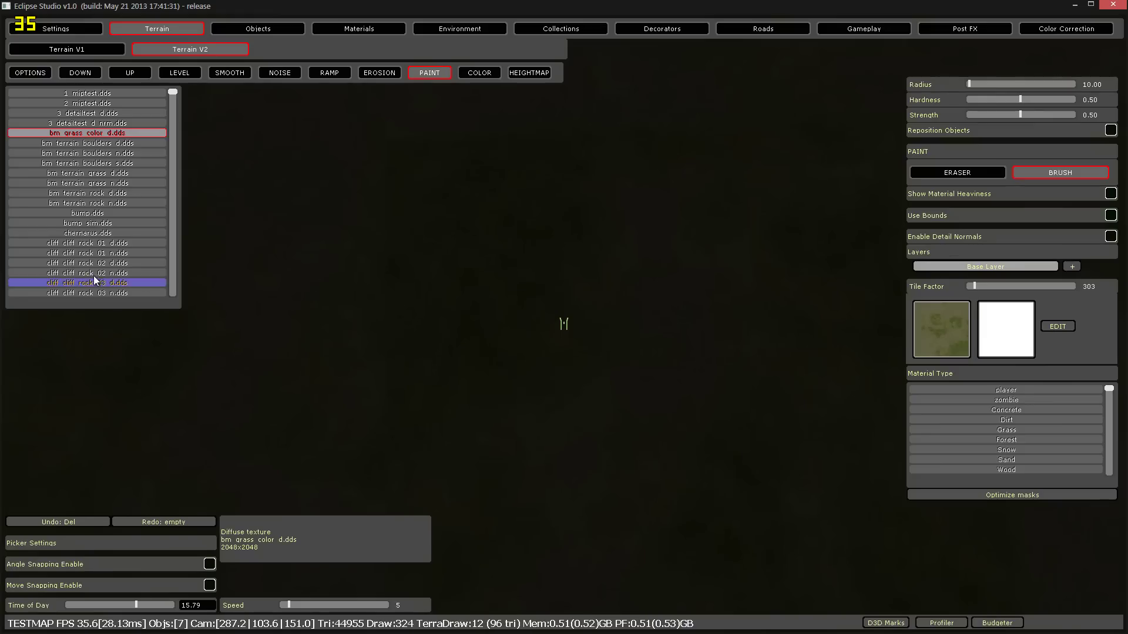
left_click(94, 242)
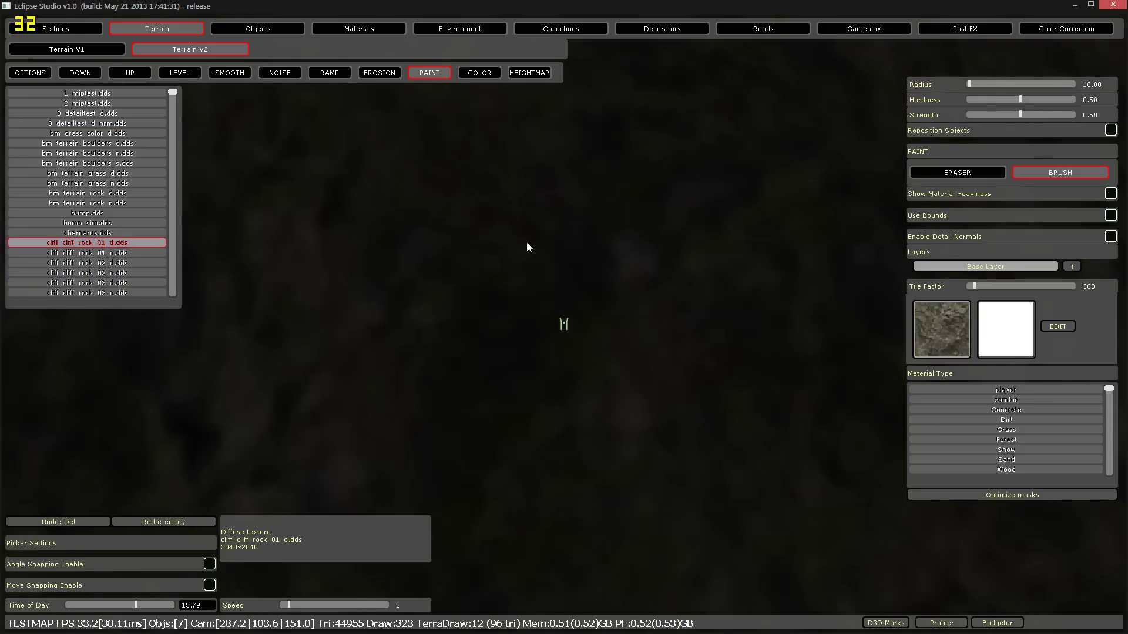
mouse_move(526, 242)
right_mouse_down()
mouse_move(569, 229)
mouse_move(562, 235)
mouse_move(581, 240)
right_mouse_up()
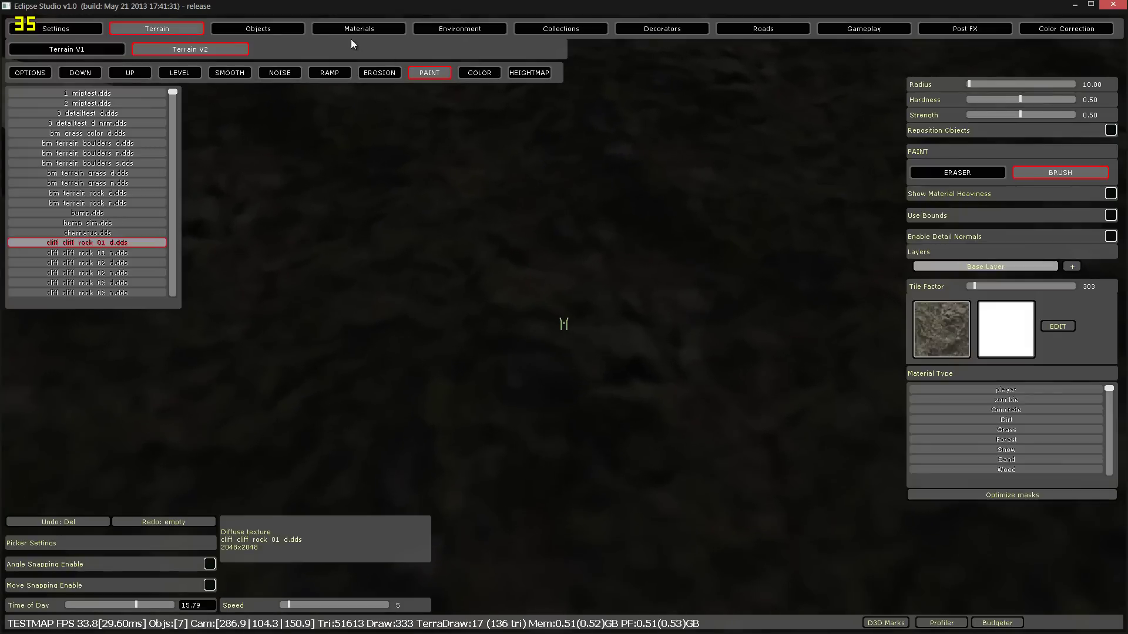
- Set Terrain qlt to 3 in the graphics quality options and open the Terrain V2 general options
left_click(90, 31)
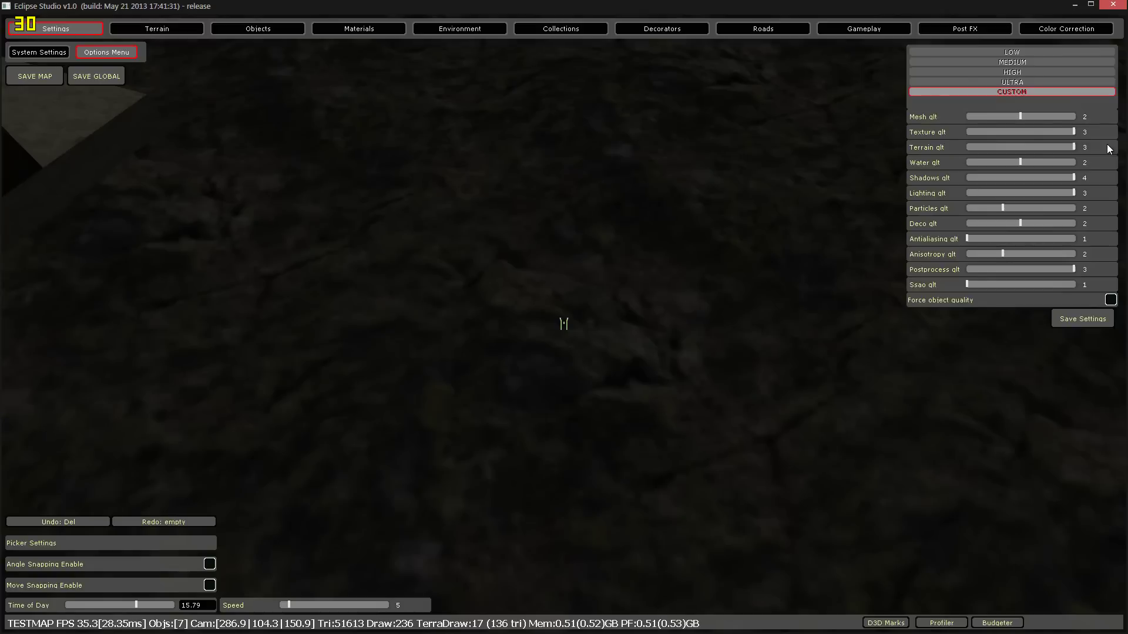
left_click(171, 30)
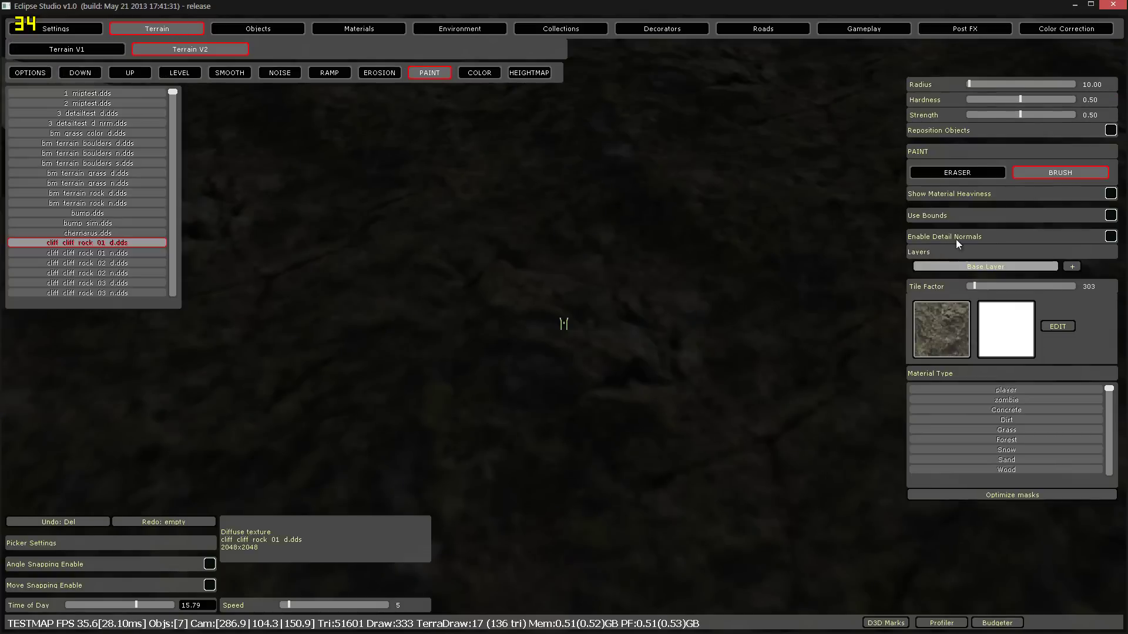
left_click(30, 73)
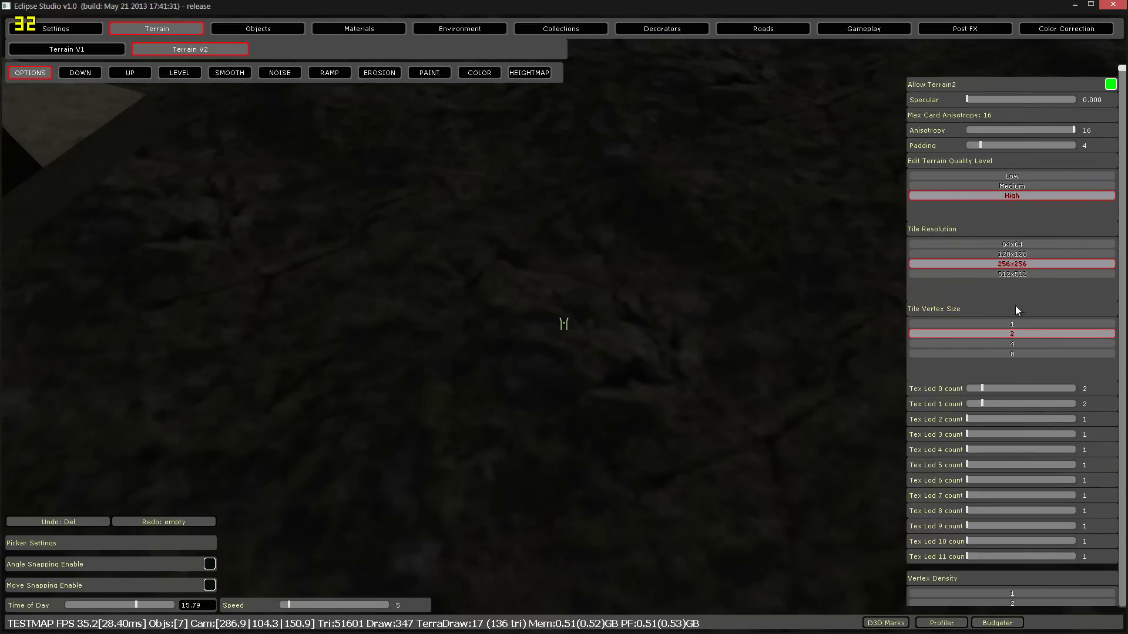
- Try Tile Vertex Size 1 with Tile Resolution 512x512 and examine the rock ground around the building
left_click(1014, 323)
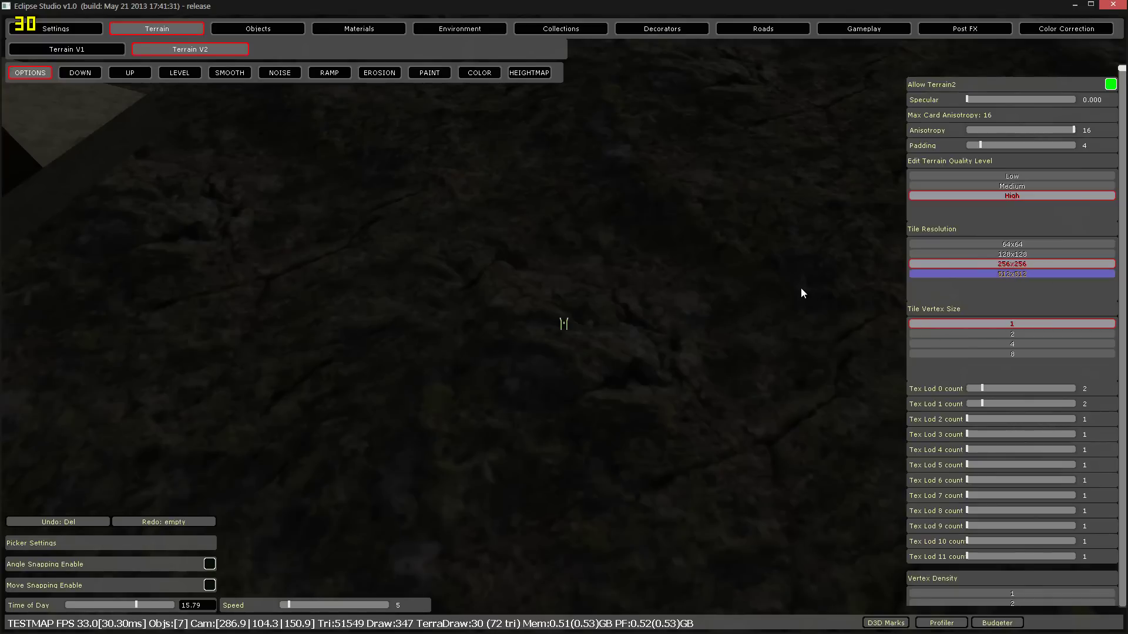
key("w")
right_click_drag(764, 297, 739, 300)
key("s")
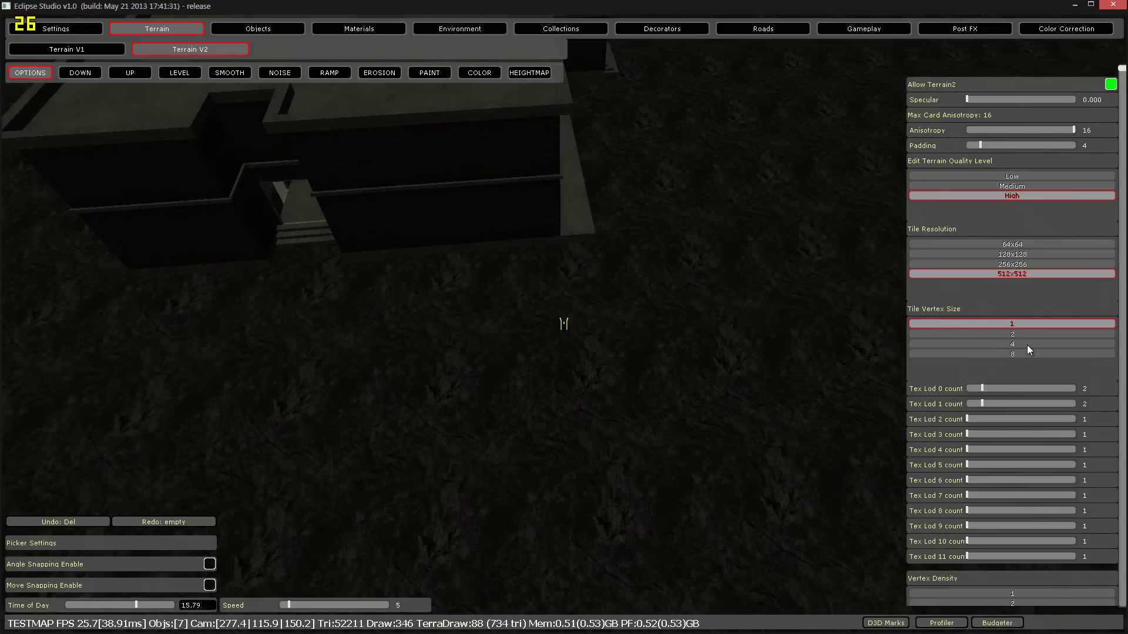
- Compare Tile Vertex Size 8 against 1, and try Tile Resolution 64x64 on the ground beside the building
left_click(1014, 354)
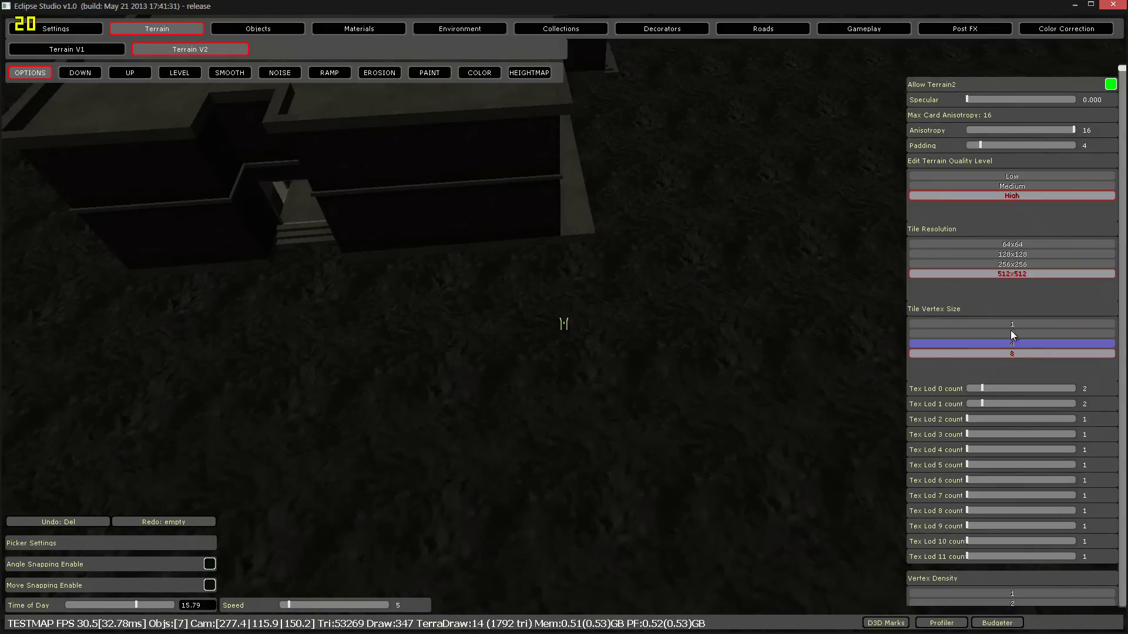
left_click(1013, 324)
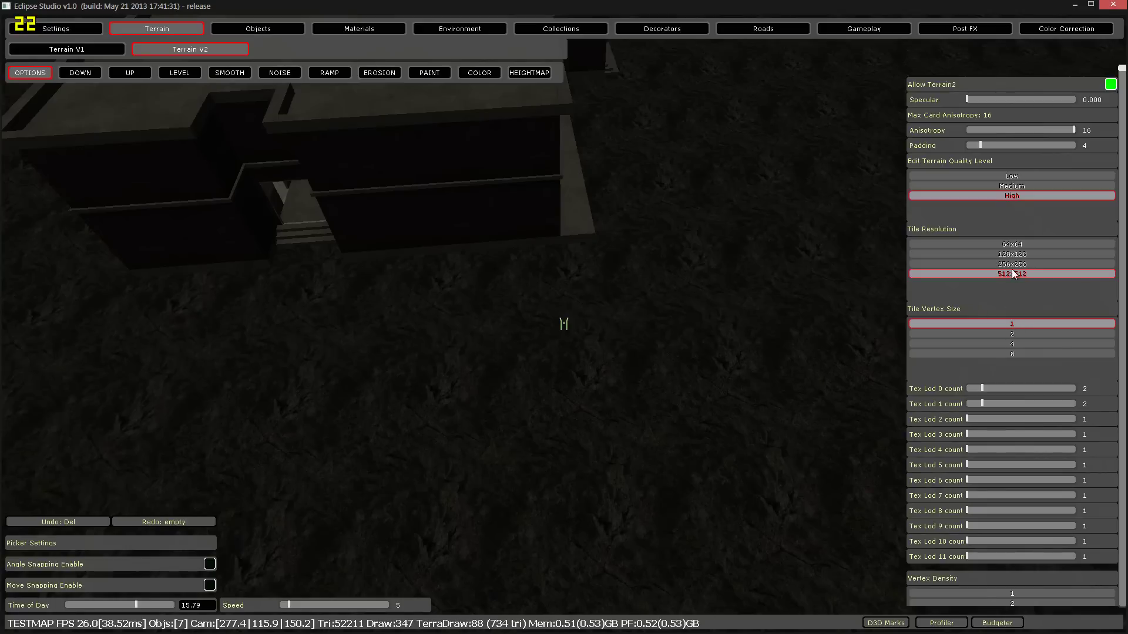
left_click(1020, 245)
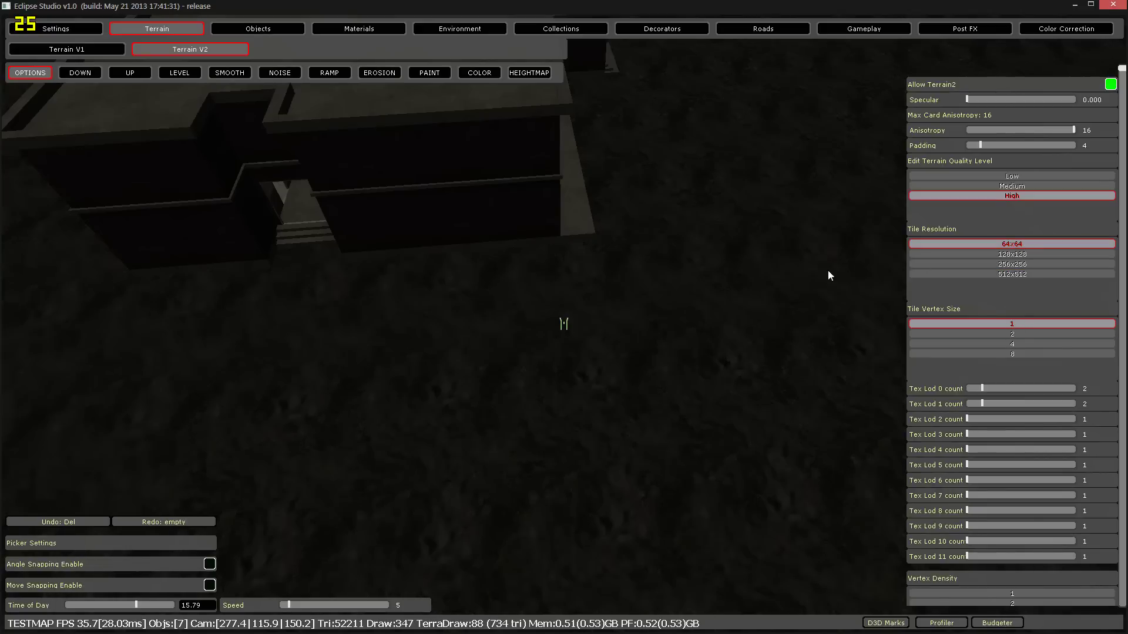
right_click_drag(785, 274, 787, 277)
key("w")
key("w")
key("s")
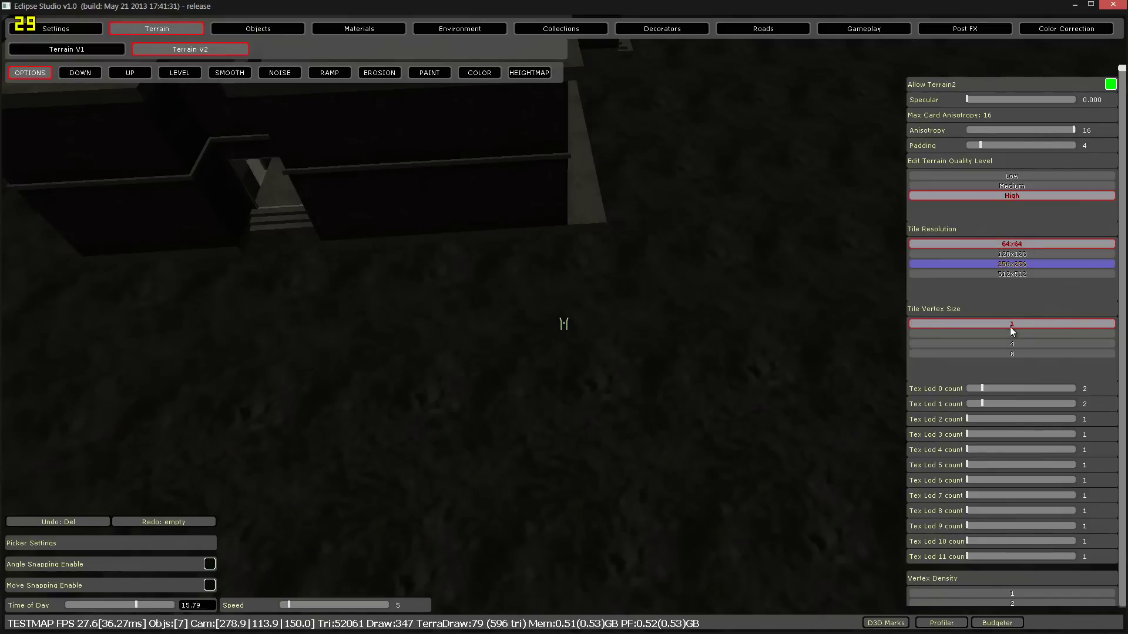
- Set Tile Vertex Size to 4 and step Tile Resolution through 128x128 and 256x256 up to 512x512, examining the ground
left_click(1011, 343)
left_click(1013, 254)
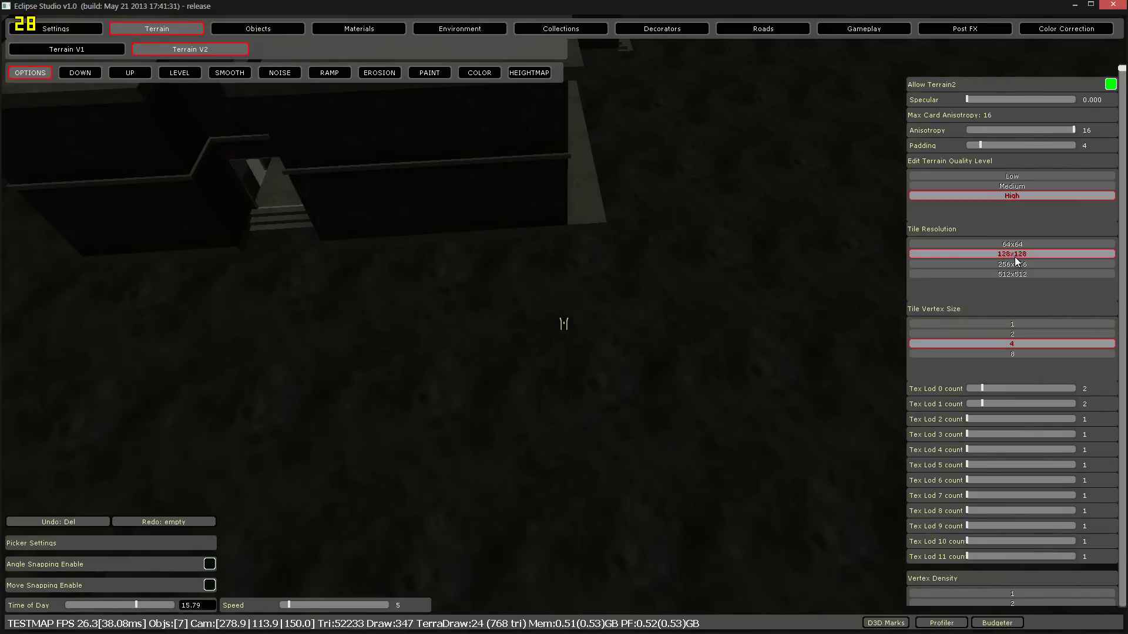
left_click(1009, 264)
left_click(1008, 272)
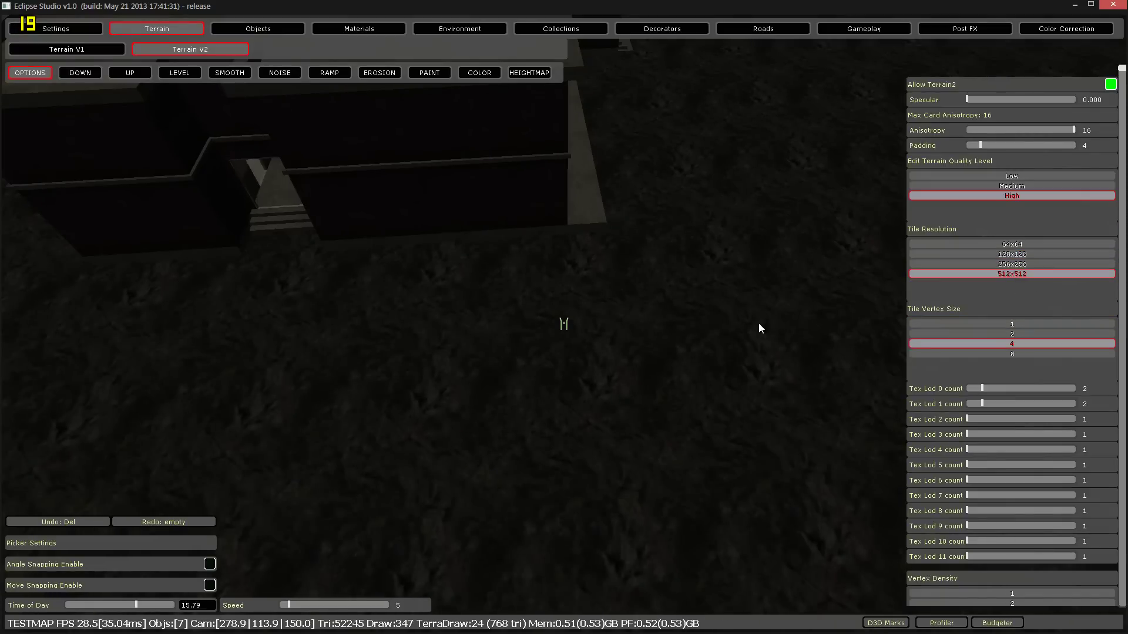
right_click_drag(759, 323, 808, 328)
key("w")
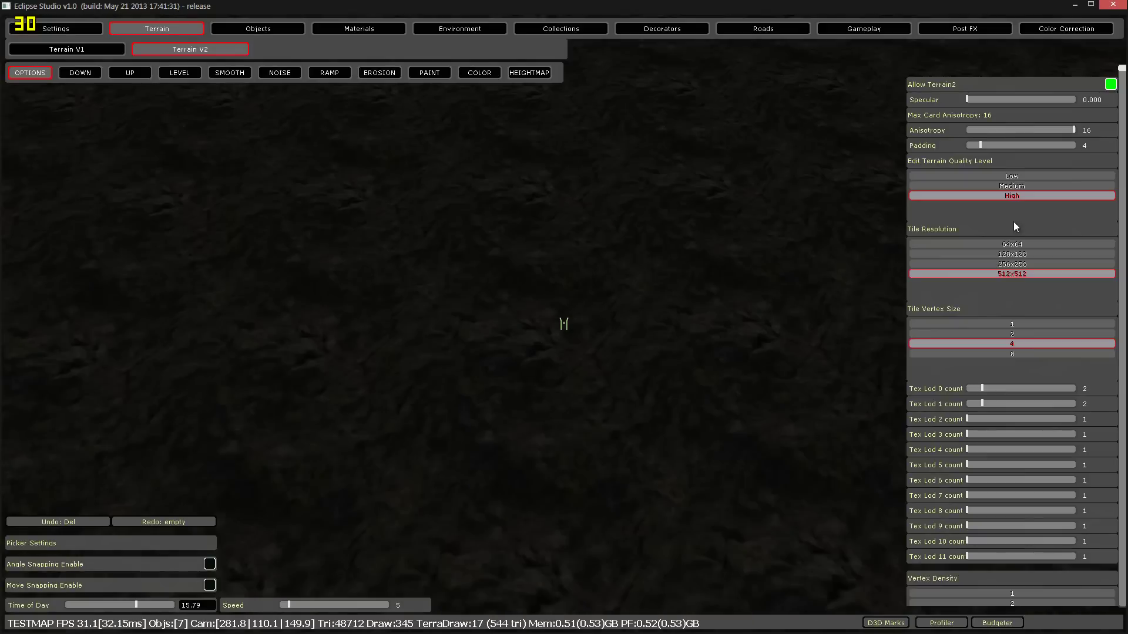
- Set Tile Resolution to 128x128 and examine the ground along the building's concrete ledge
left_click(1011, 254)
right_click_drag(633, 260, 409, 216)
key("s")
key("d")
key("w")
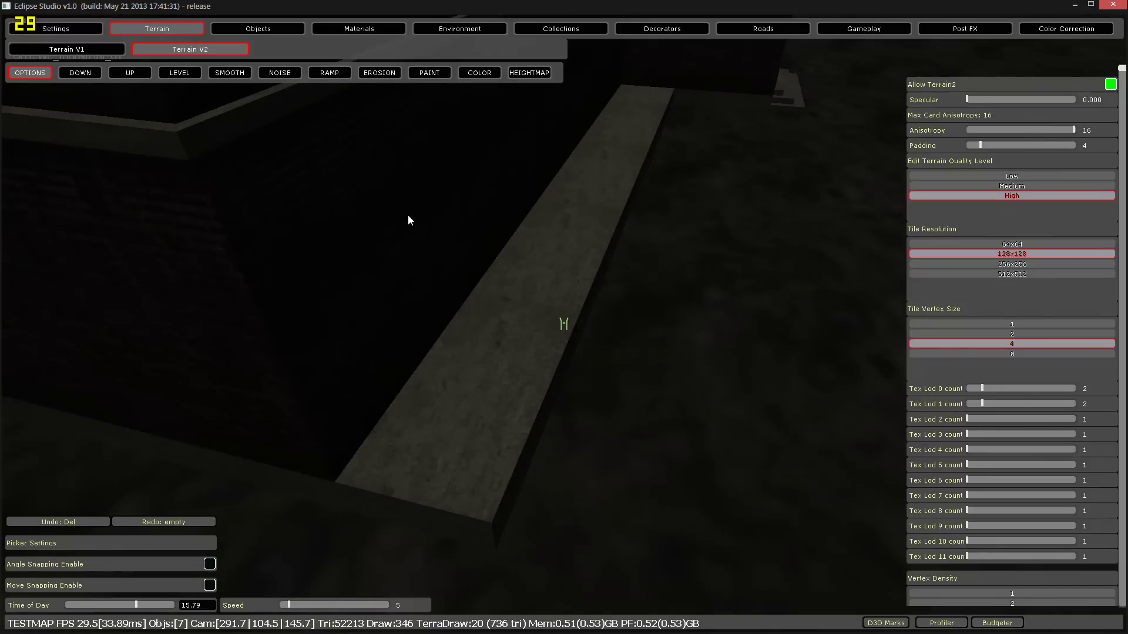
- Set Water qlt to 1 in the graphics quality options and pull the view far back from the building
left_click(39, 28)
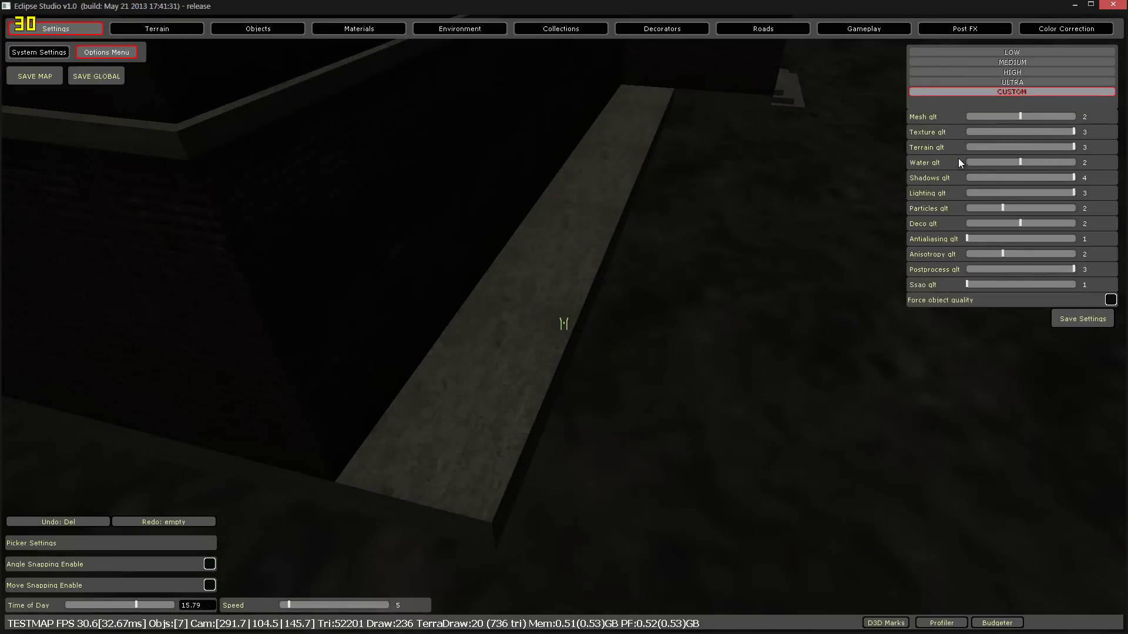
key("s")
right_click_drag(781, 206, 781, 205)
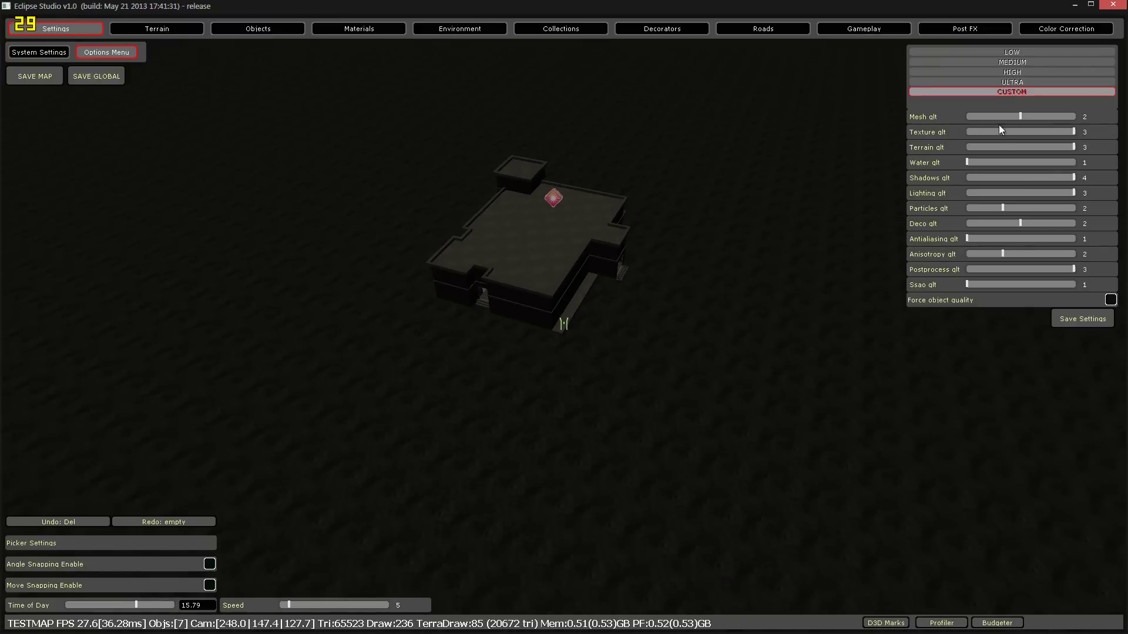
key("s")
right_click_drag(706, 196, 704, 196)
- Enable the ocean plane in the environment settings and view the water around the building from high above
left_click(460, 28)
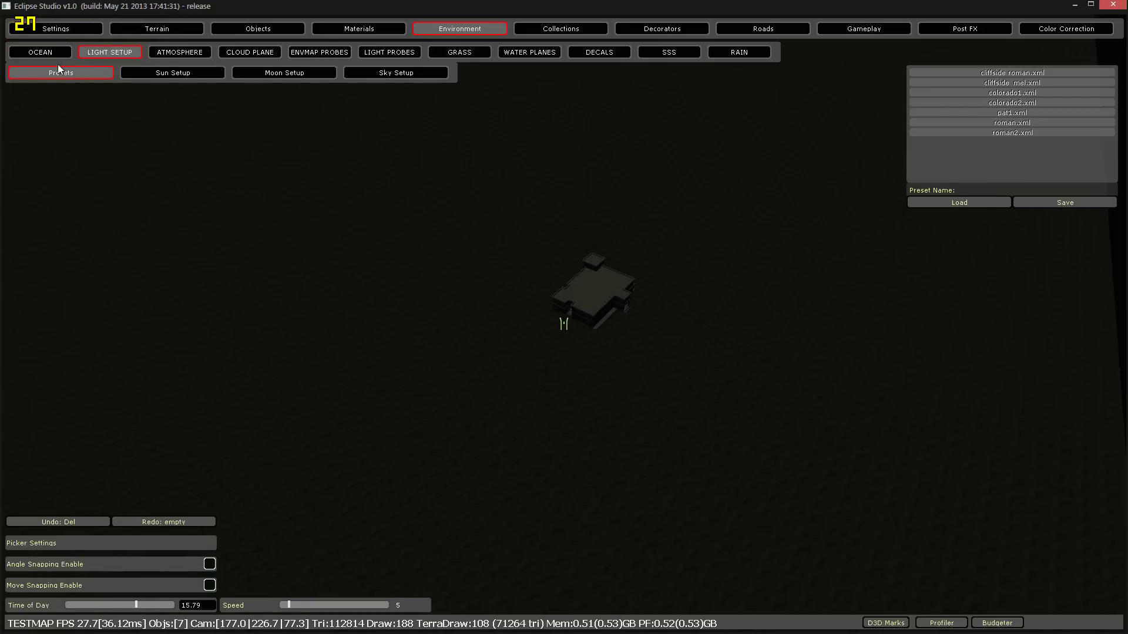
left_click(41, 54)
left_click(1106, 70)
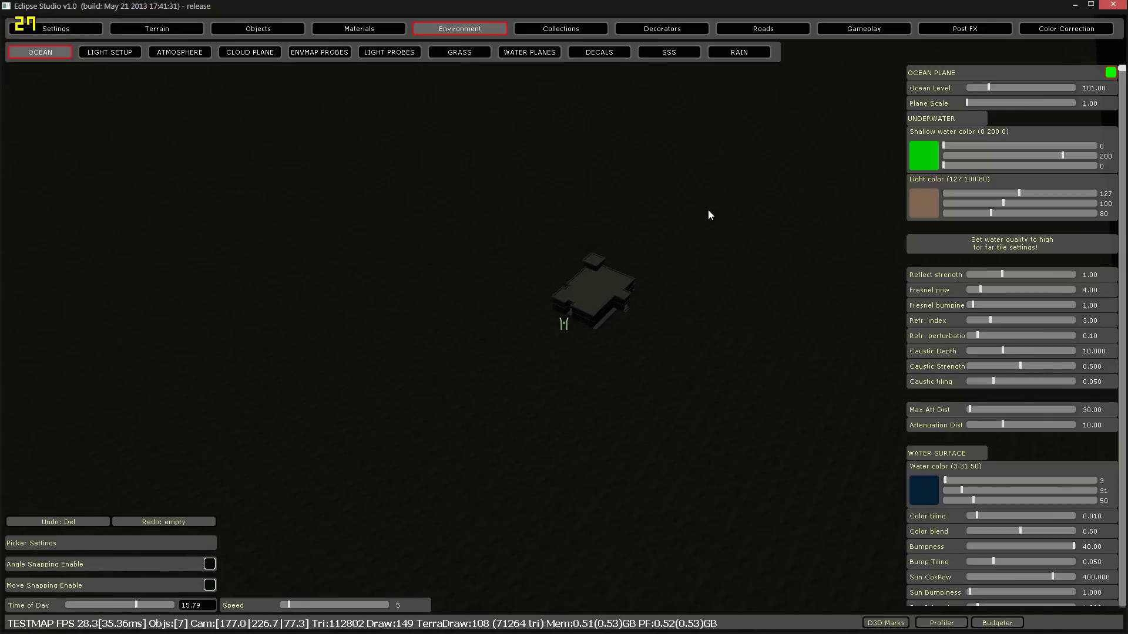
key("s")
right_click_drag(707, 209, 708, 207)
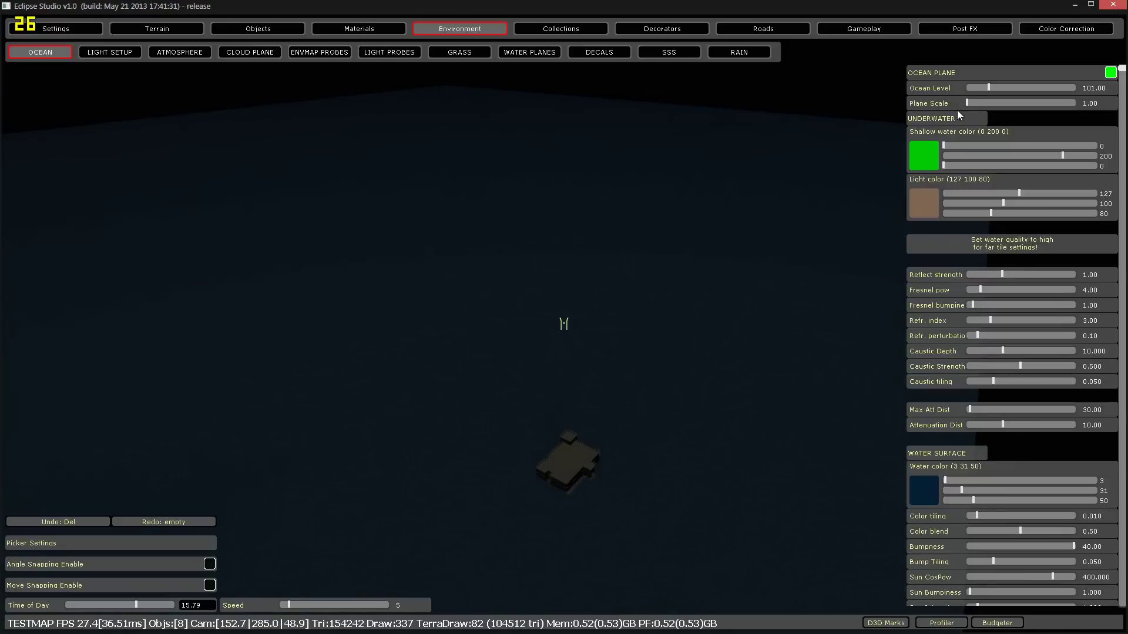
- Set the ocean's Plane Scale to 1.41 and Ocean Level to 144.74, and view the water surface
left_click_drag(971, 100, 995, 89)
key("w")
right_click_drag(702, 164, 674, 172)
key("s")
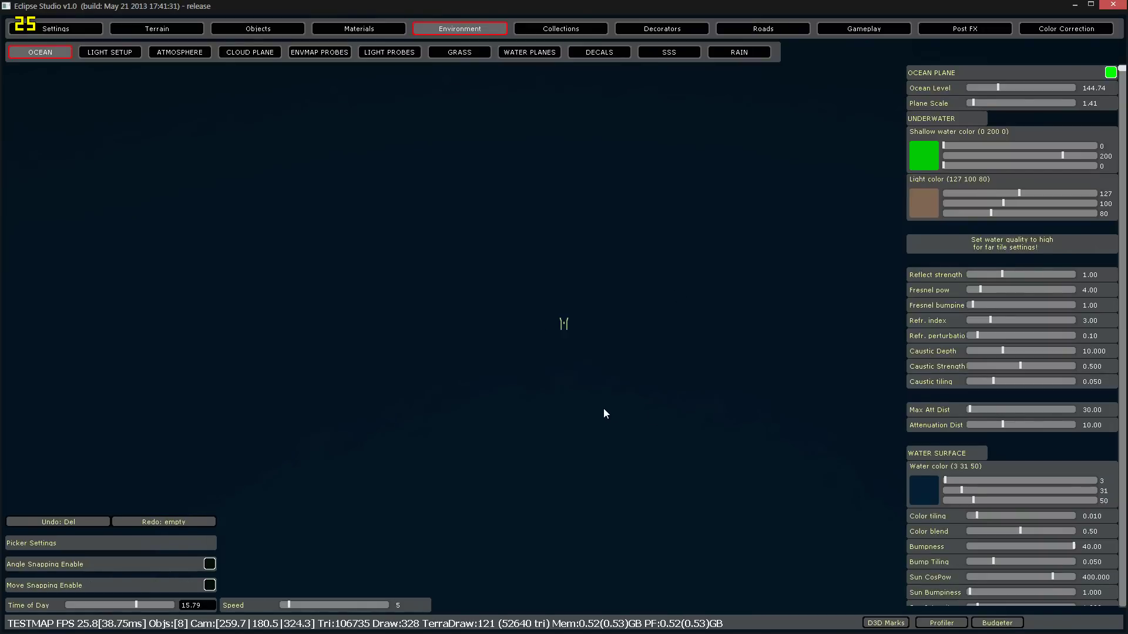
- Set Water qlt to 2 in the graphics quality options and try the Lighting qlt setting, ending at 3
left_click(81, 32)
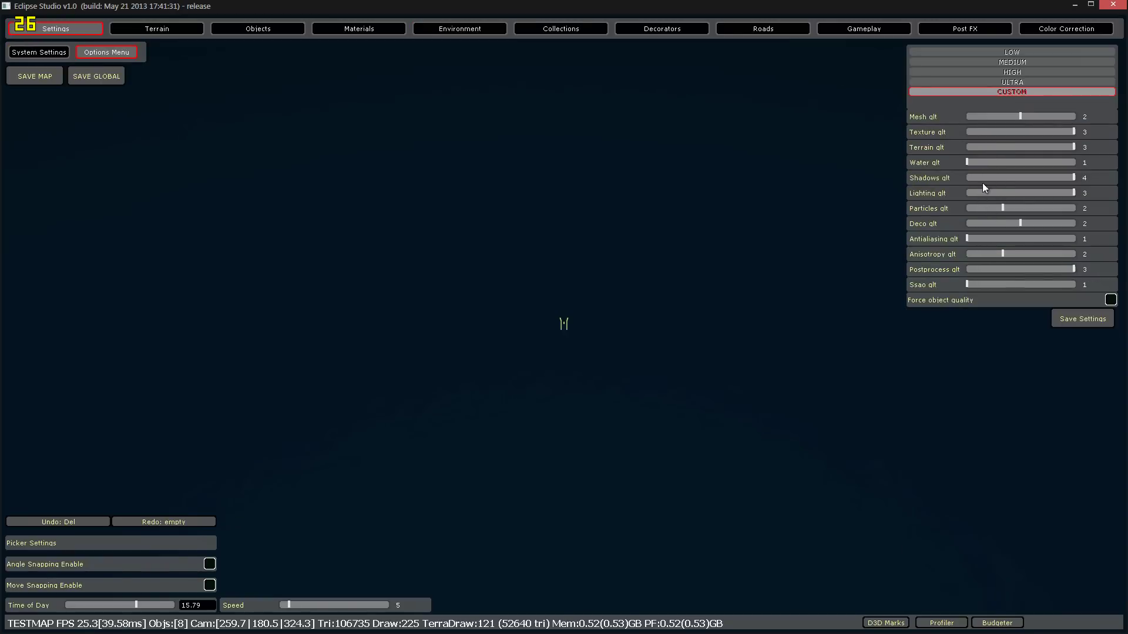
left_click(1055, 163)
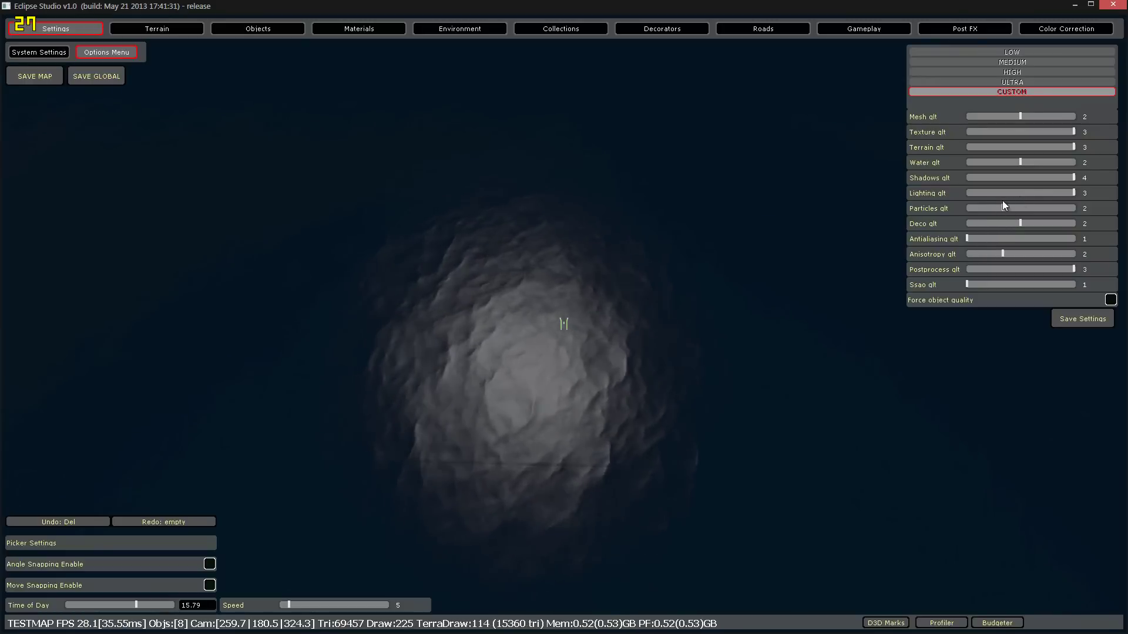
left_click_drag(1002, 197, 1075, 193)
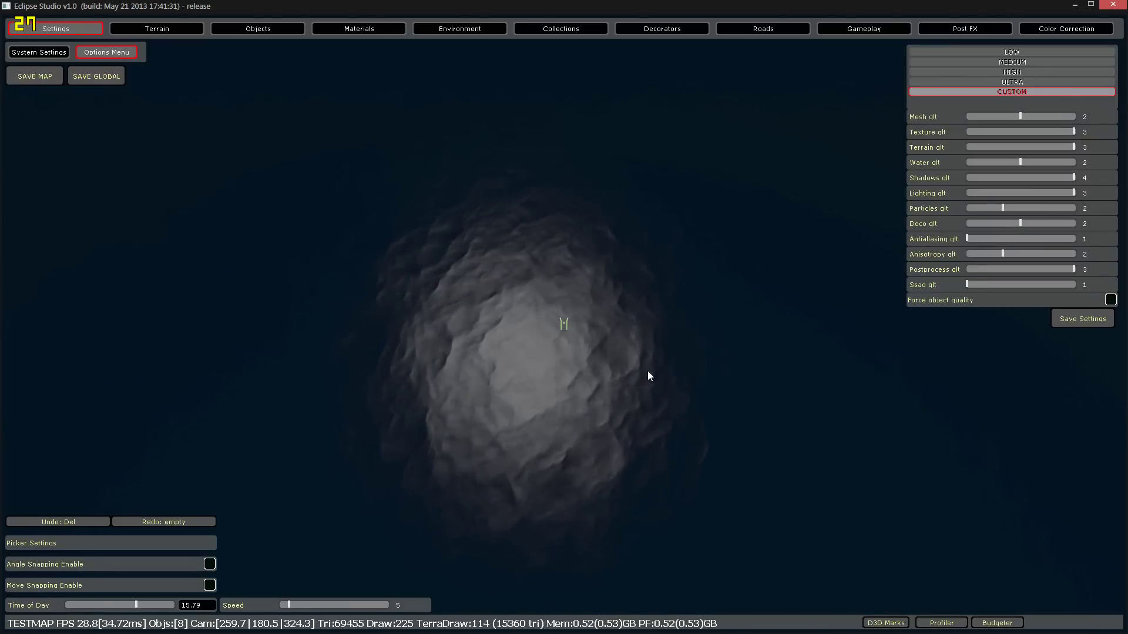
- Hide the editor interface and examine the reflection on the water surface from close up
key("h")
key("w")
key("w")
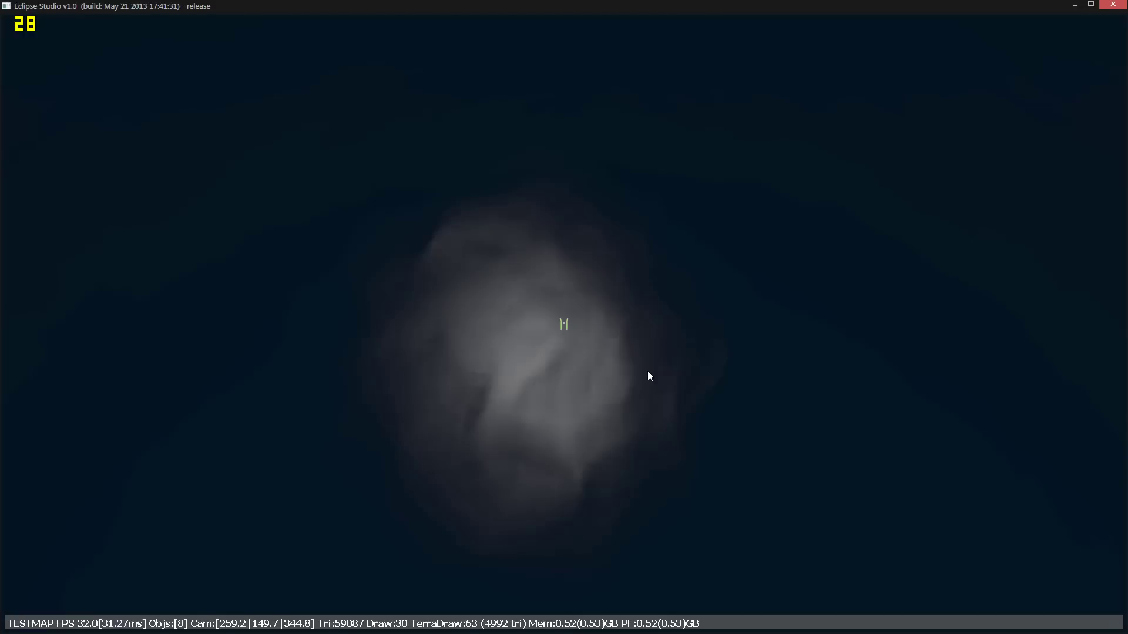
- Restore the editor interface and examine the light reflection on the water surface from different heights
key("s")
right_click_drag(647, 371, 647, 362)
key("s")
key("h")
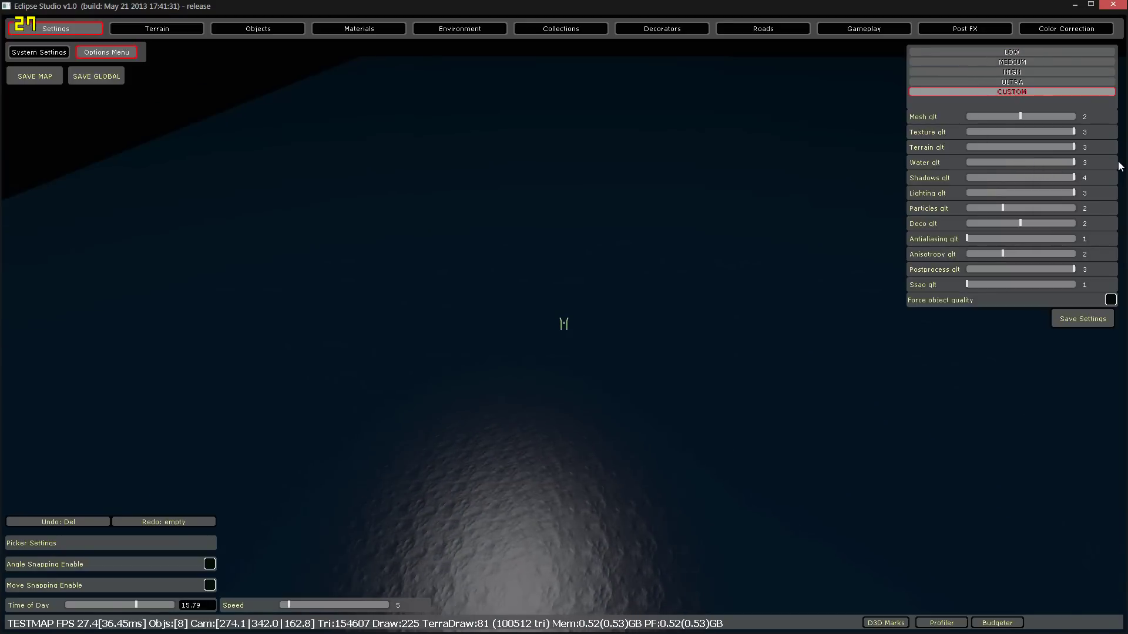
key("h")
key("s")
mouse_move(662, 315)
right_mouse_down()
mouse_move(657, 326)
mouse_move(649, 304)
right_mouse_up()
key("w")
key("w")
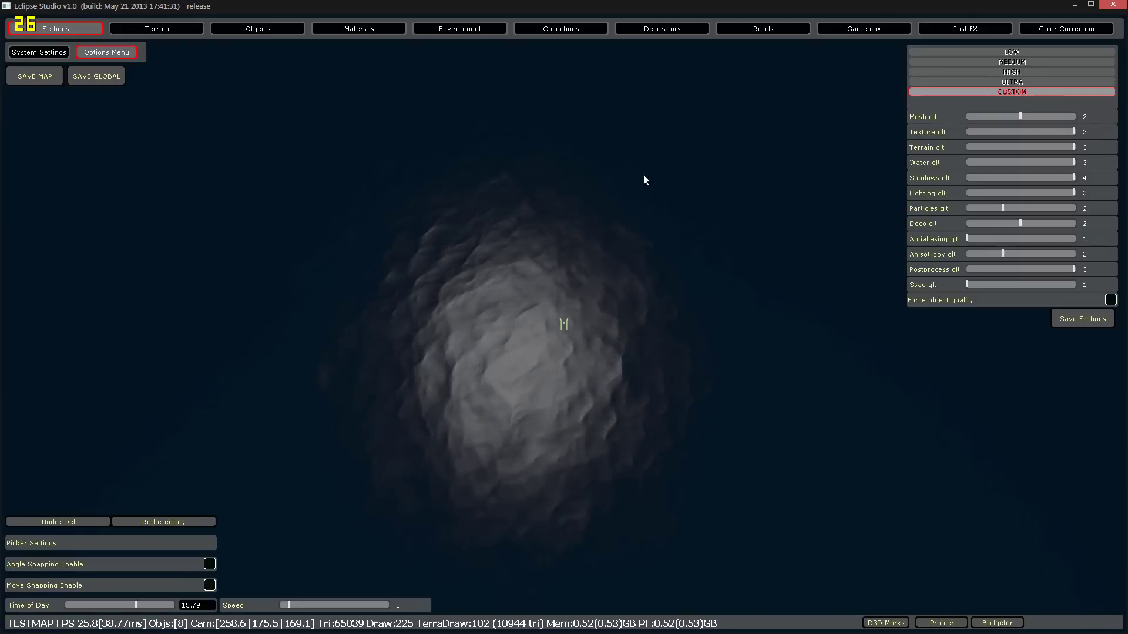
key("s")
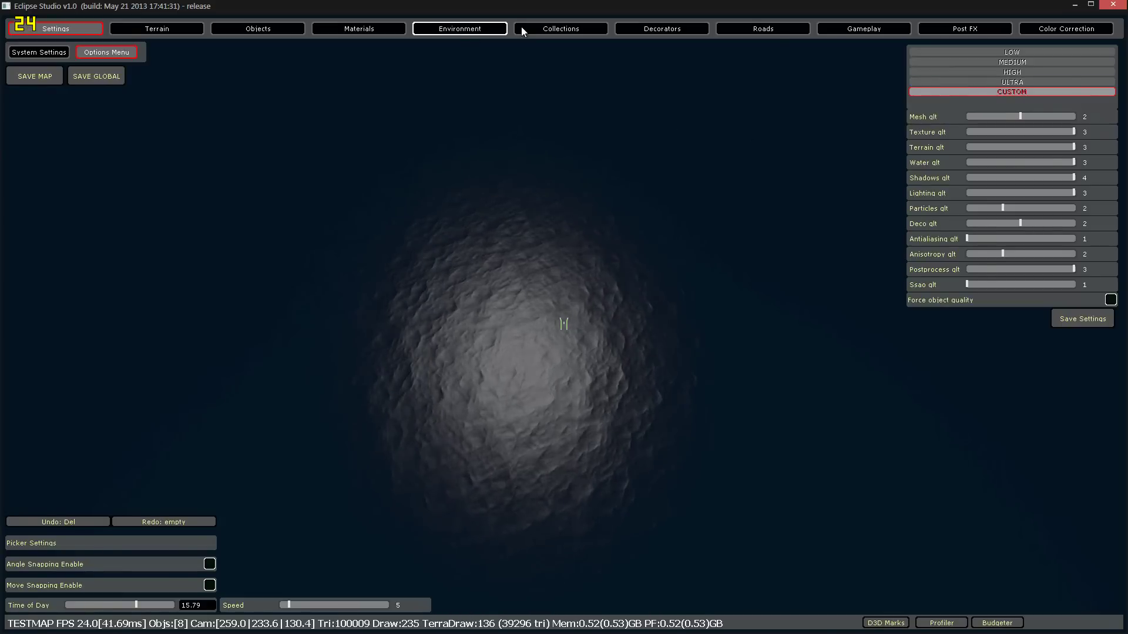
- Set the Ocean Level to 101 in the environment's ocean settings and view the lowered water
left_click(499, 29)
left_click(561, 27)
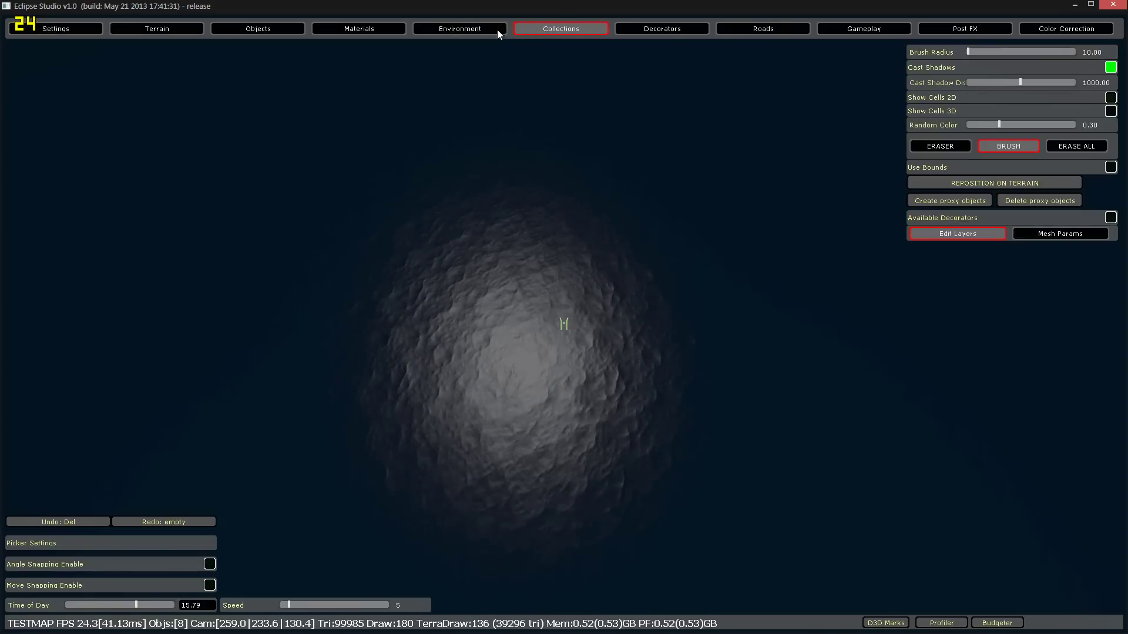
left_click(497, 30)
left_click(1095, 88)
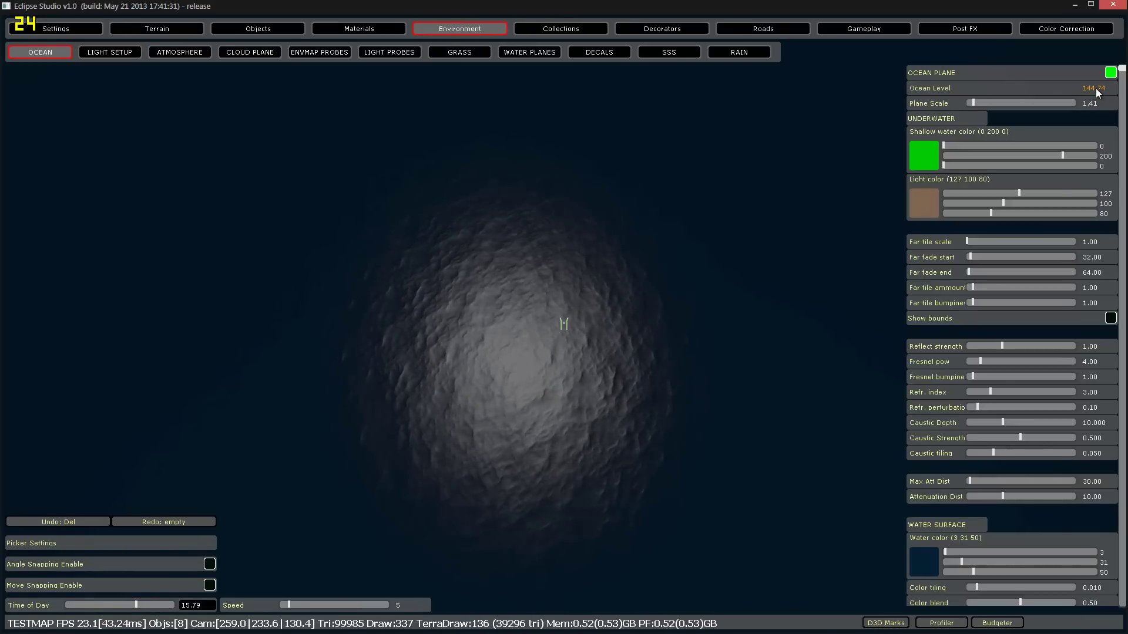
type("101")
key("Return")
key("w")
right_click_drag(684, 286, 661, 281)
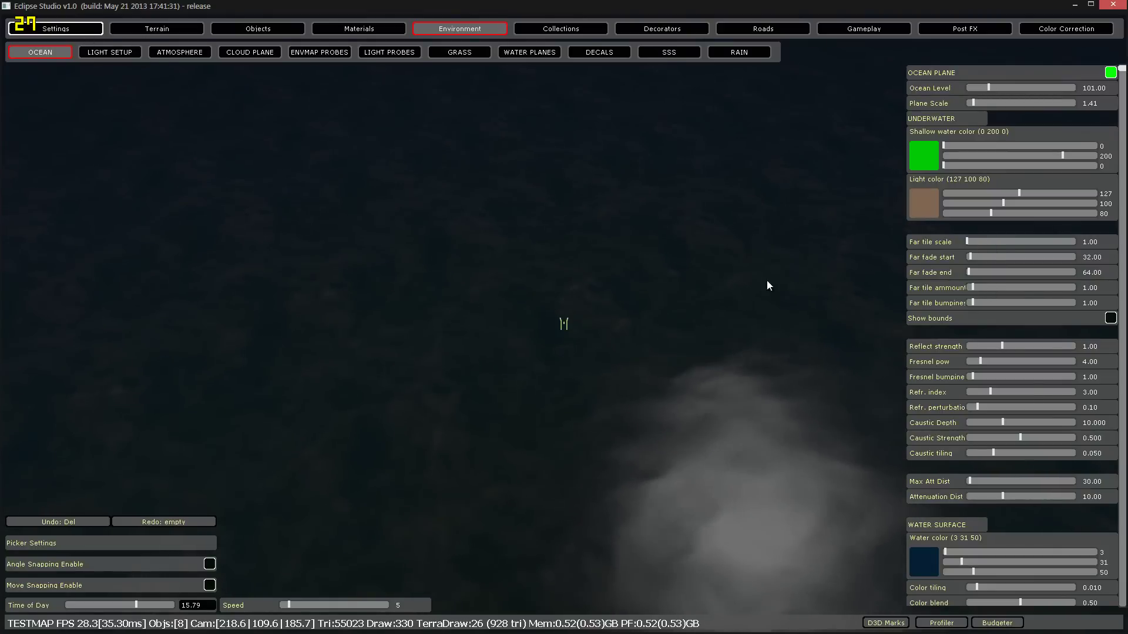
- Try Shadows qlt at 1 and back at 4 in the graphics quality options, and test Lighting qlt, ending at 3
left_click(76, 29)
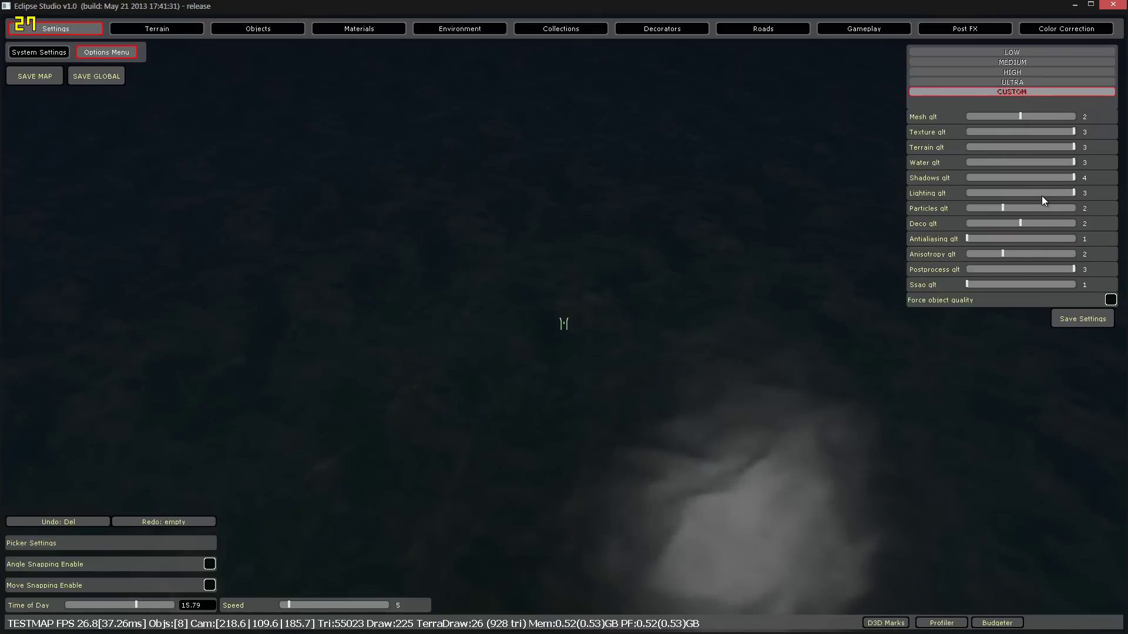
left_click_drag(1032, 160, 917, 183)
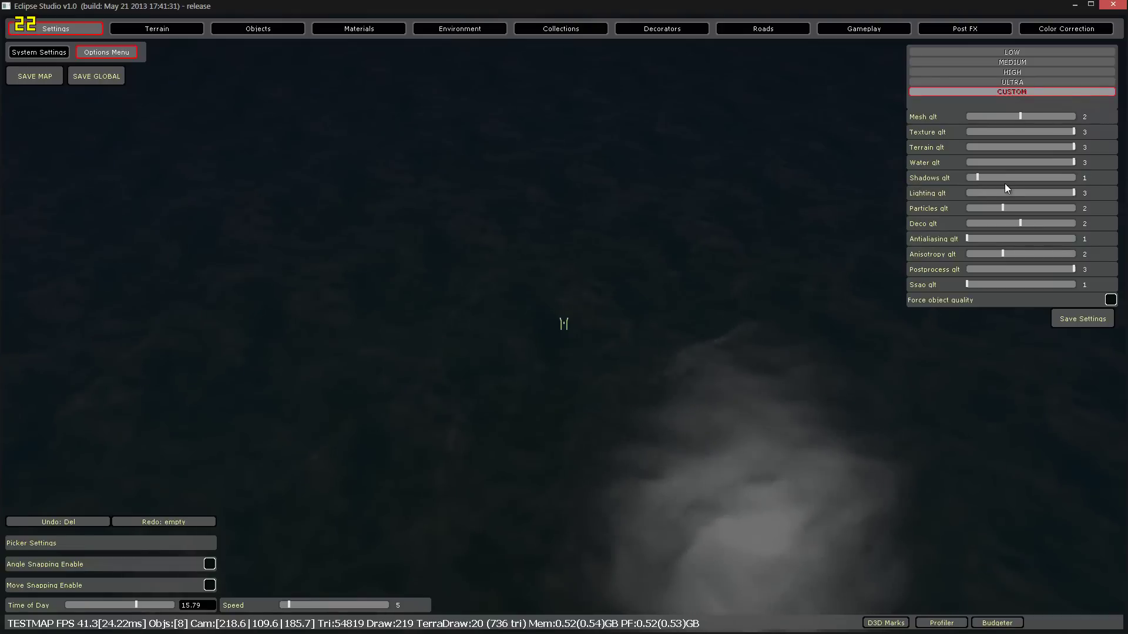
mouse_move(552, 259)
right_mouse_down()
mouse_move(498, 257)
mouse_move(539, 244)
right_mouse_up()
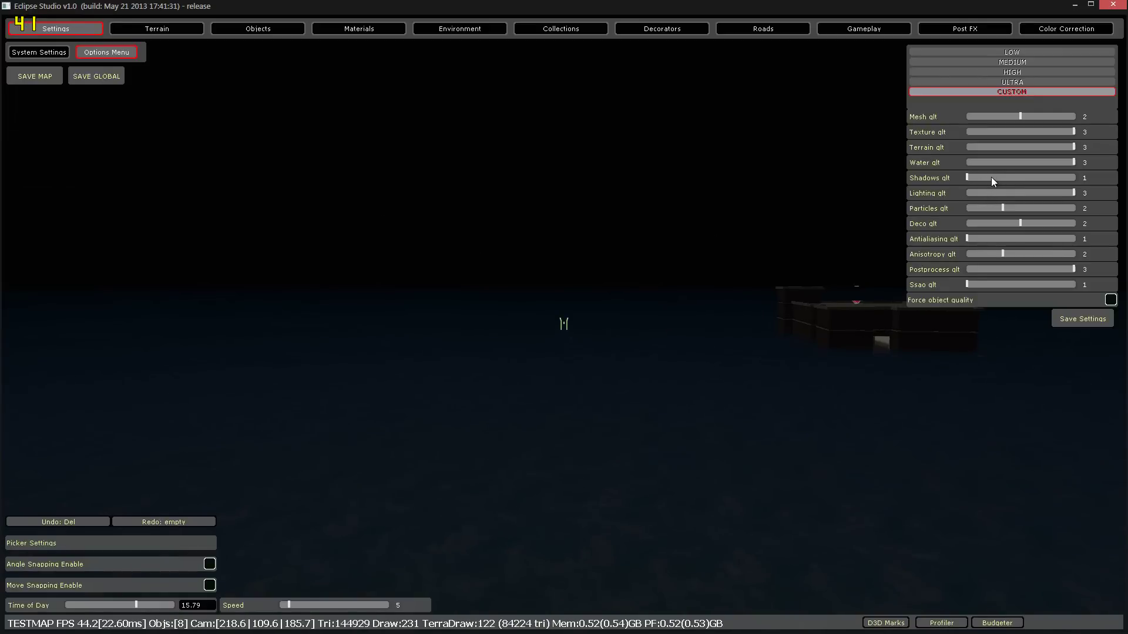
left_click_drag(991, 177, 1013, 176)
left_click_drag(1030, 176, 1121, 181)
left_click_drag(1073, 194, 902, 193)
mouse_move(1038, 194)
left_mouse_down()
mouse_move(969, 196)
mouse_move(1031, 190)
left_mouse_up()
right_click_drag(623, 352, 734, 264)
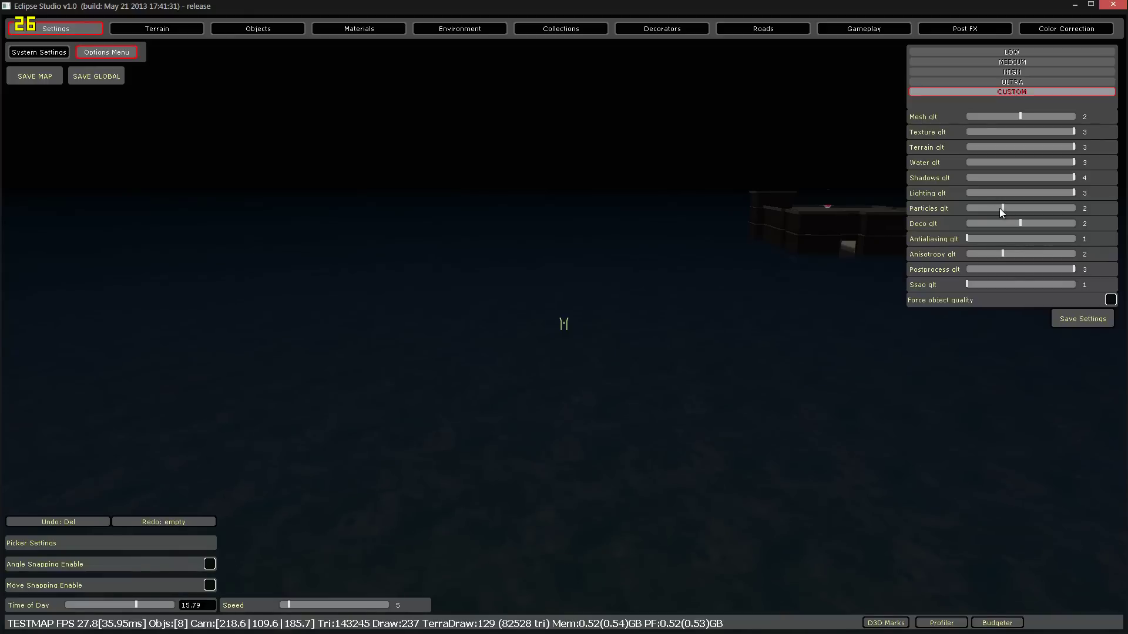
- Try the Particles qlt range and leave it at 4
left_click_drag(1001, 209, 849, 214)
left_click_drag(1078, 221, 1043, 209)
left_click_drag(963, 208, 885, 216)
- Lower Deco qlt to its minimum and open the environment's grass settings
left_click_drag(1016, 224, 964, 224)
left_click(504, 33)
left_click(436, 52)
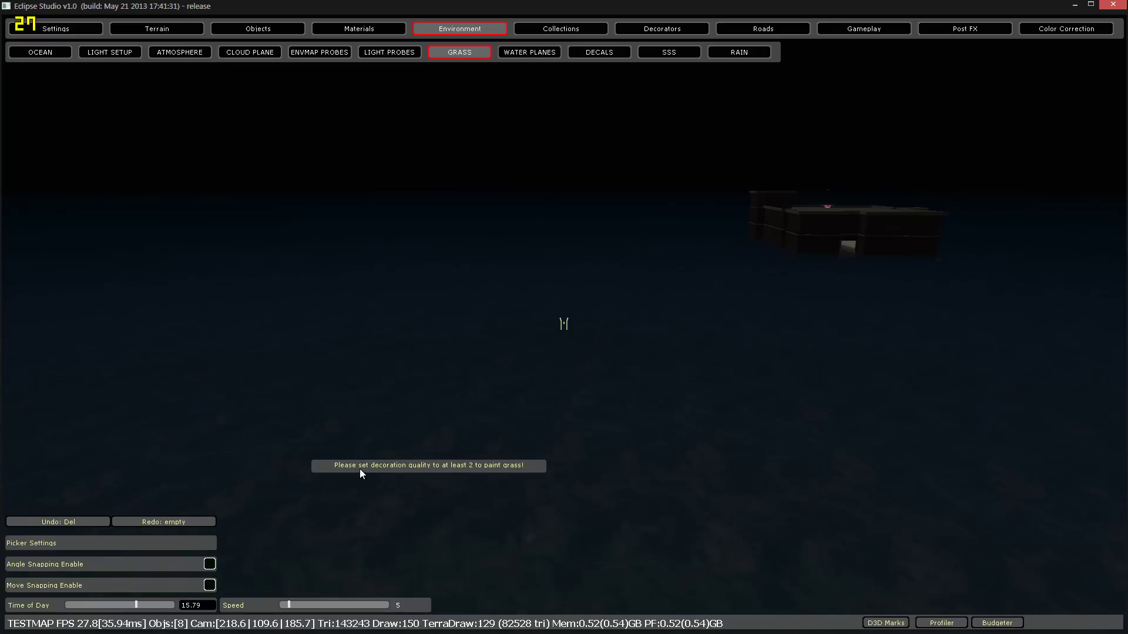
- Set Deco qlt to 3, Texture, Water and Shadows qlt to 1, and Terrain qlt to 2 in the graphics quality options
left_click(58, 33)
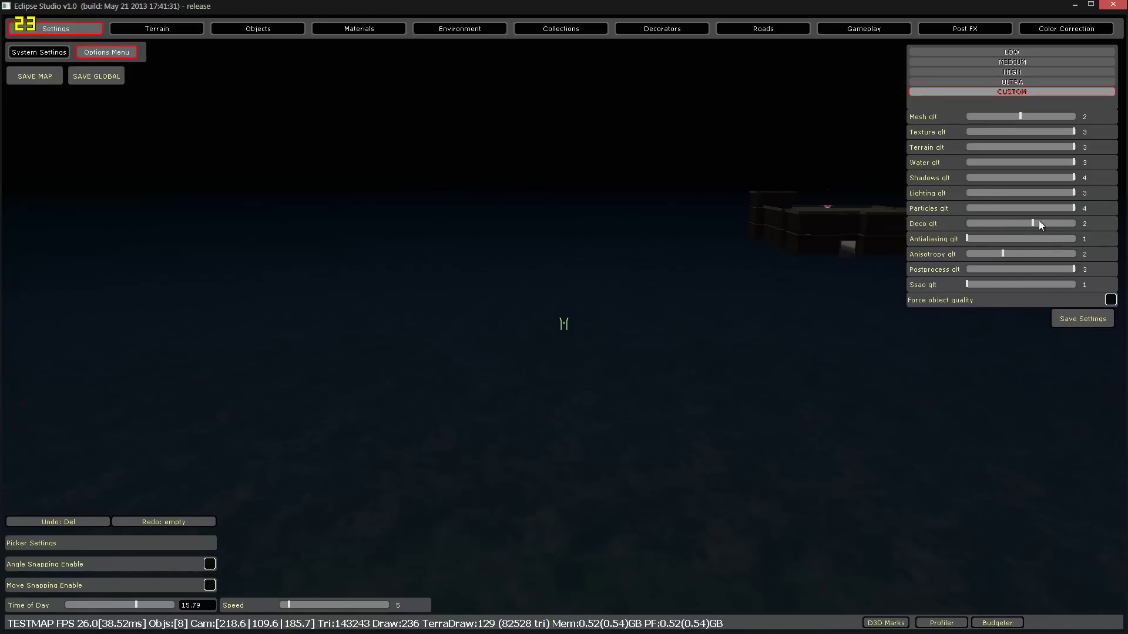
right_click_drag(378, 224, 383, 249)
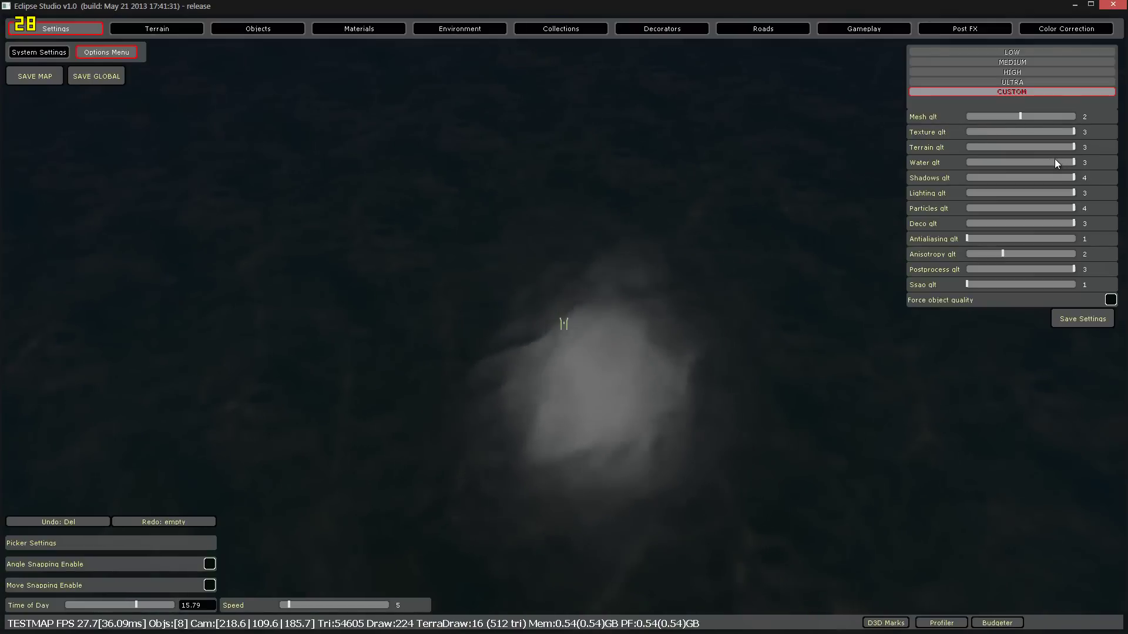
left_click_drag(1055, 162, 1010, 136)
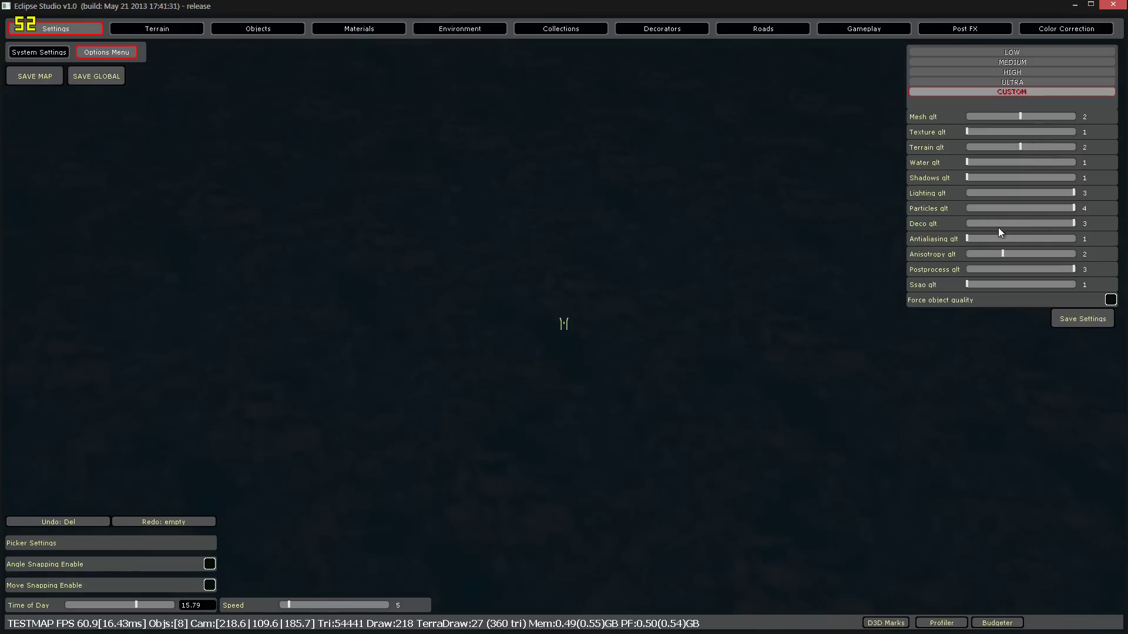
- Try Antialiasing qlt at 4 and 3 on the building's roof edge from close up, and return it to 1
right_click_drag(743, 234, 769, 229)
key("w")
key("s")
key("w")
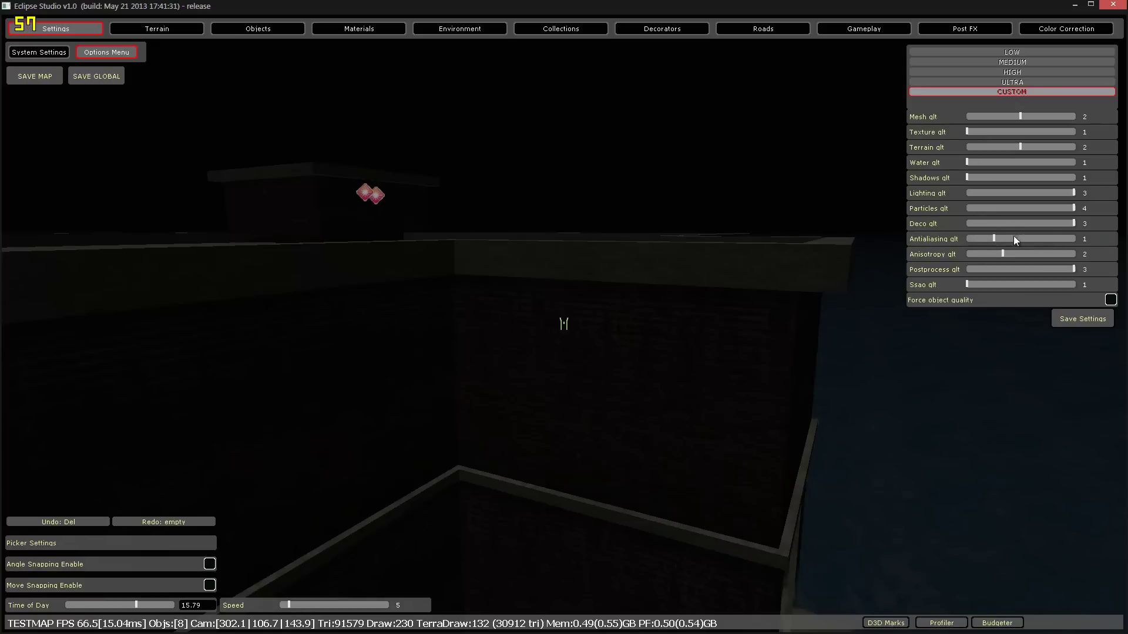
left_click_drag(1014, 236, 1121, 237)
key("w")
right_click_drag(673, 238, 692, 246)
key("w")
mouse_move(1055, 237)
left_mouse_down()
mouse_move(1029, 236)
mouse_move(1061, 238)
left_mouse_up()
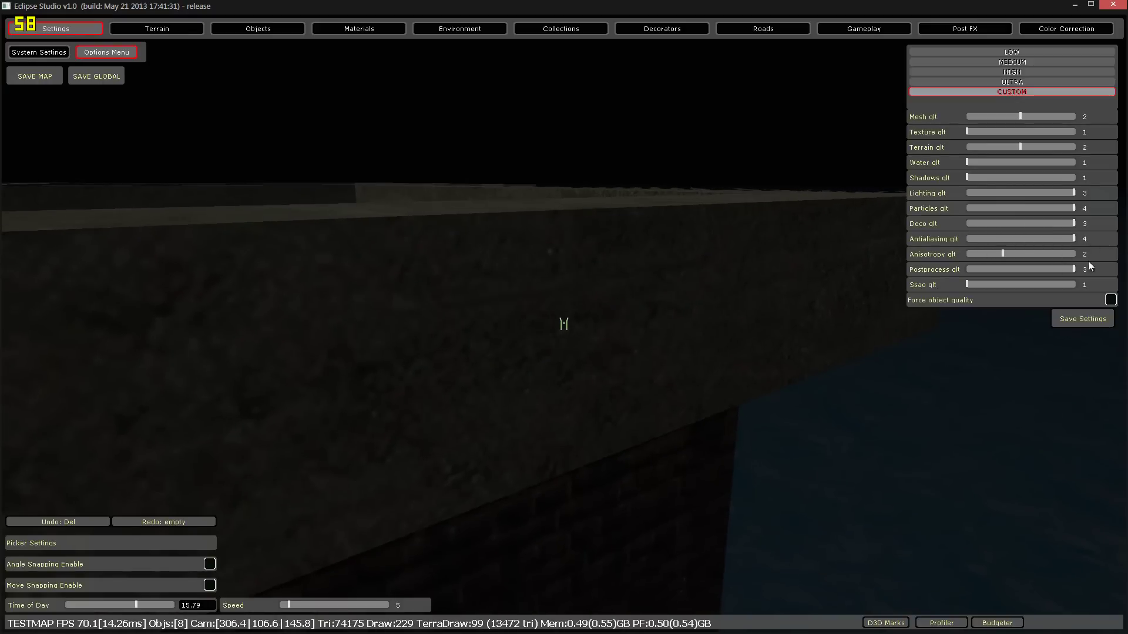
left_click_drag(1074, 238, 1041, 239)
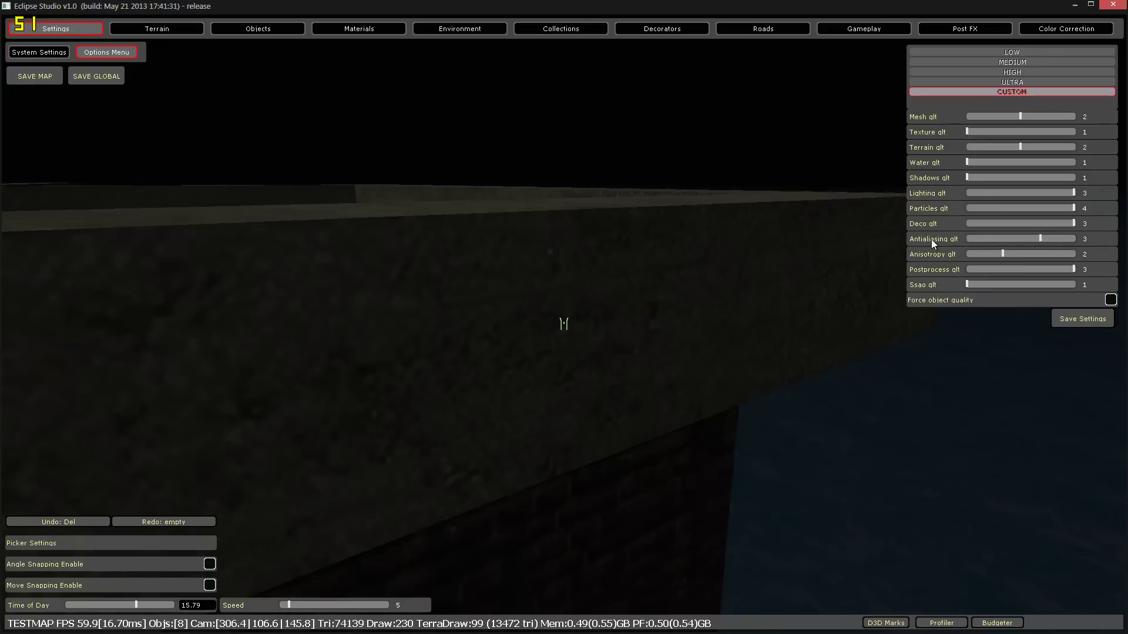
left_click(969, 239)
- Set Anisotropy qlt to 4 and view the building's roof with the editor interface hidden
right_click_drag(713, 285, 713, 285)
key("s")
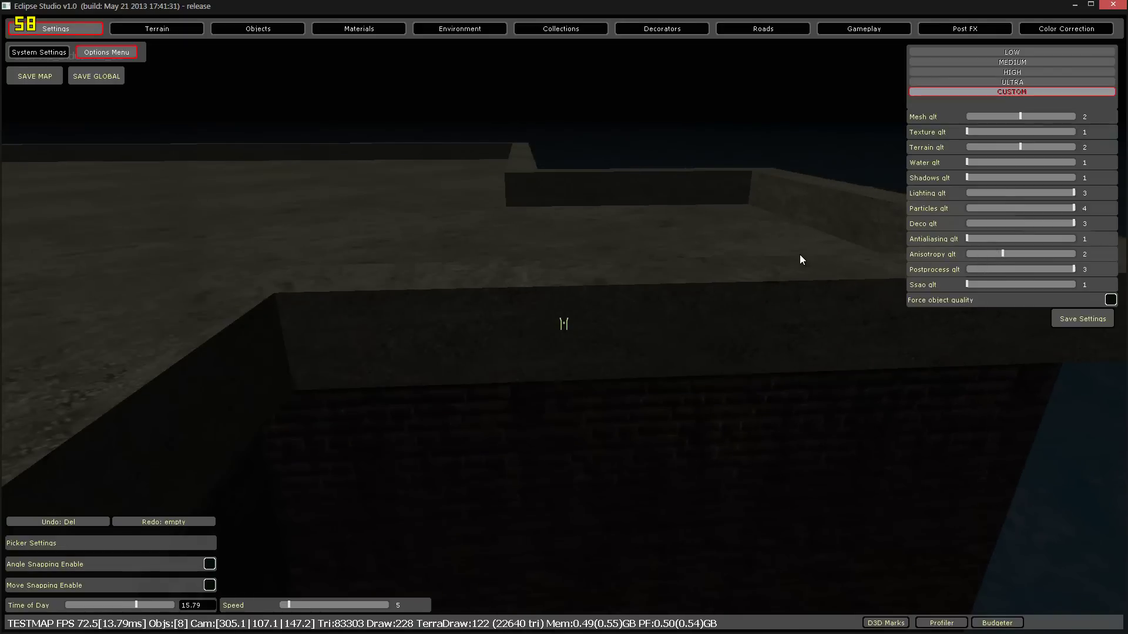
key("s")
right_click_drag(800, 255, 799, 255)
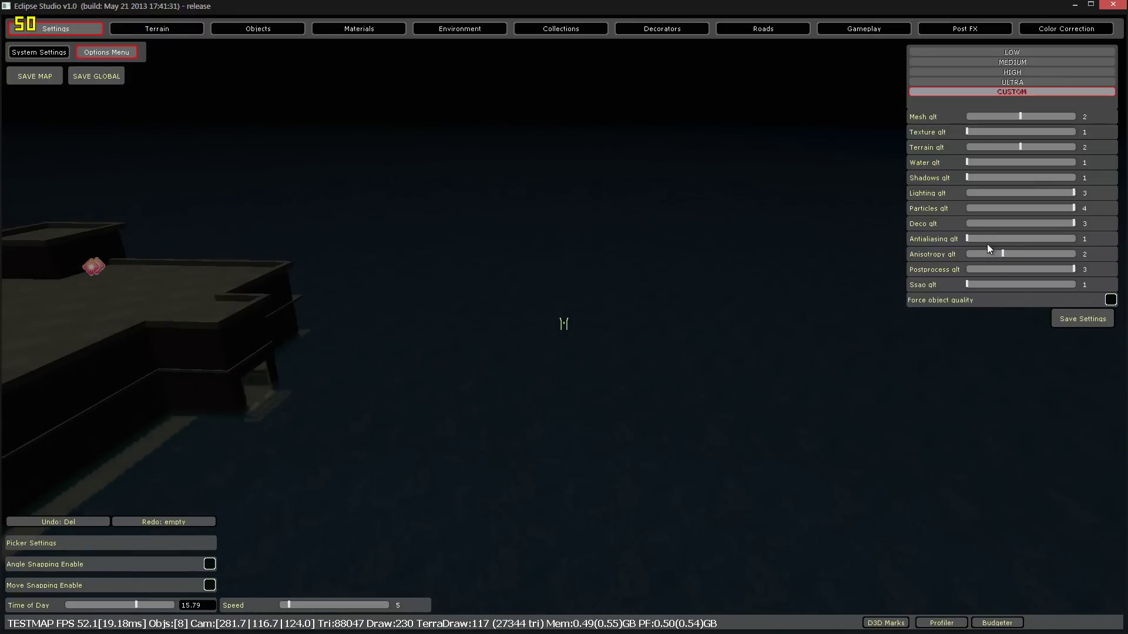
key("s")
right_click_drag(558, 267, 536, 266)
key("w")
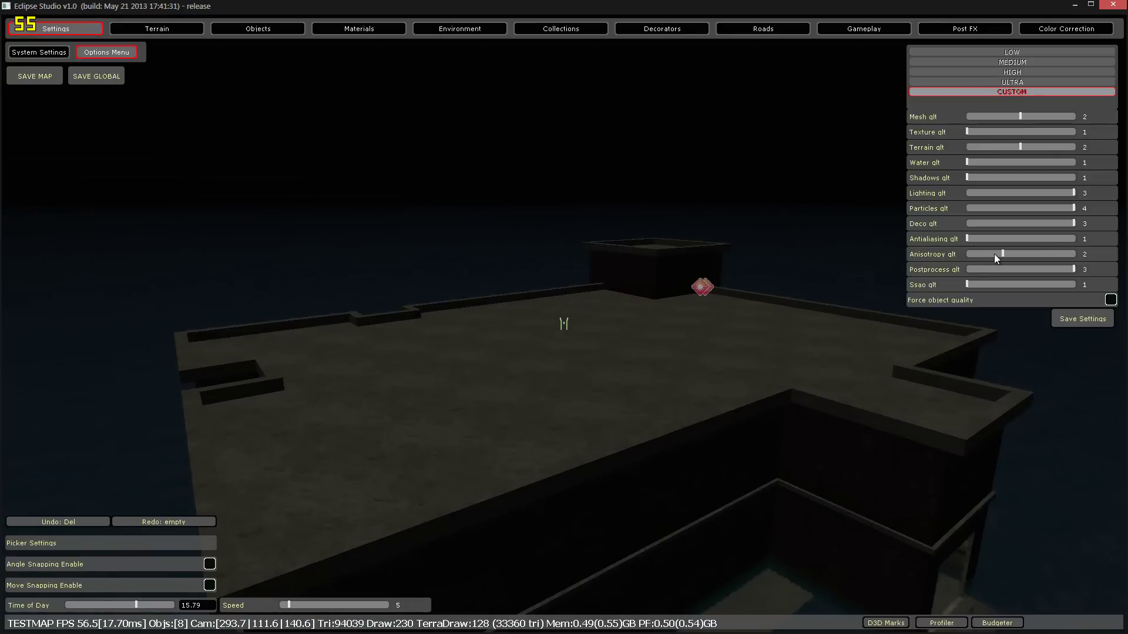
left_click_drag(994, 255, 884, 256)
left_click_drag(1125, 243, 992, 255)
left_click_drag(1073, 254, 812, 255)
left_click_drag(859, 279, 1103, 266)
key("F1")
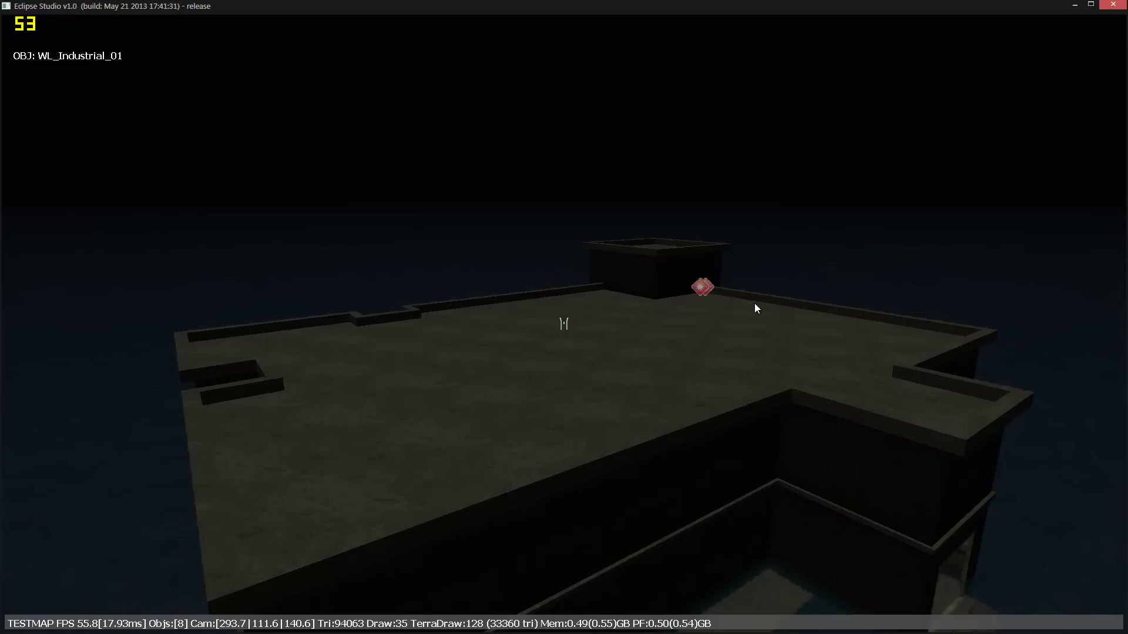
right_click_drag(806, 308, 737, 299)
key("F1")
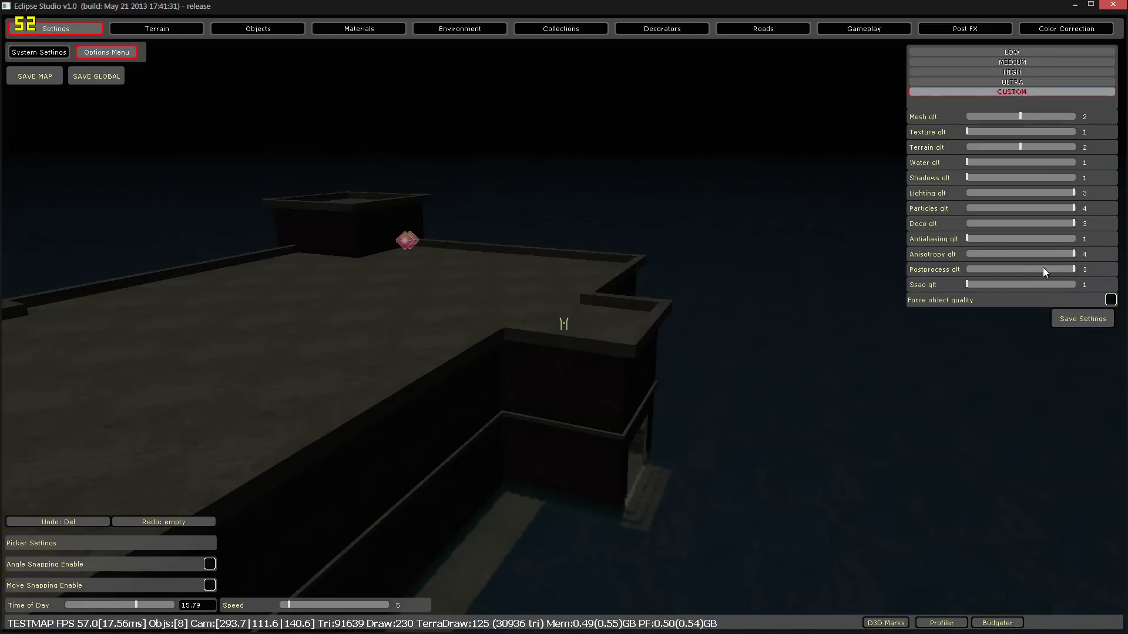
- Test Postprocess qlt, ending at 3, and look through the Camera and Atmosphere post effects
left_click_drag(1042, 267, 935, 262)
left_click_drag(1031, 270, 1080, 269)
left_click(995, 27)
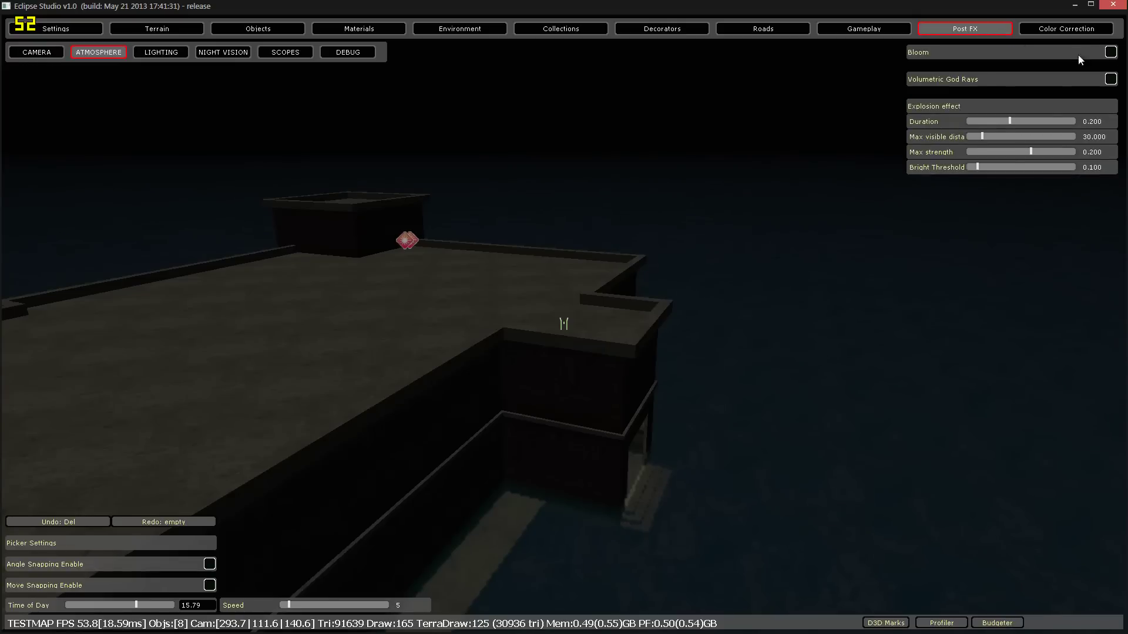
left_click(54, 54)
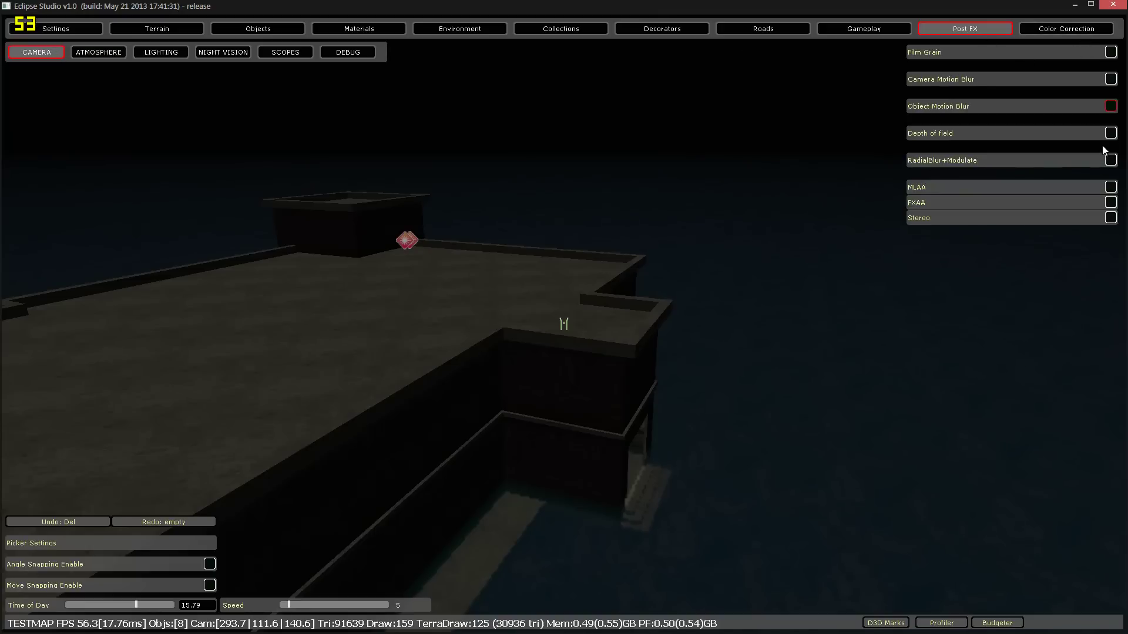
left_click(97, 56)
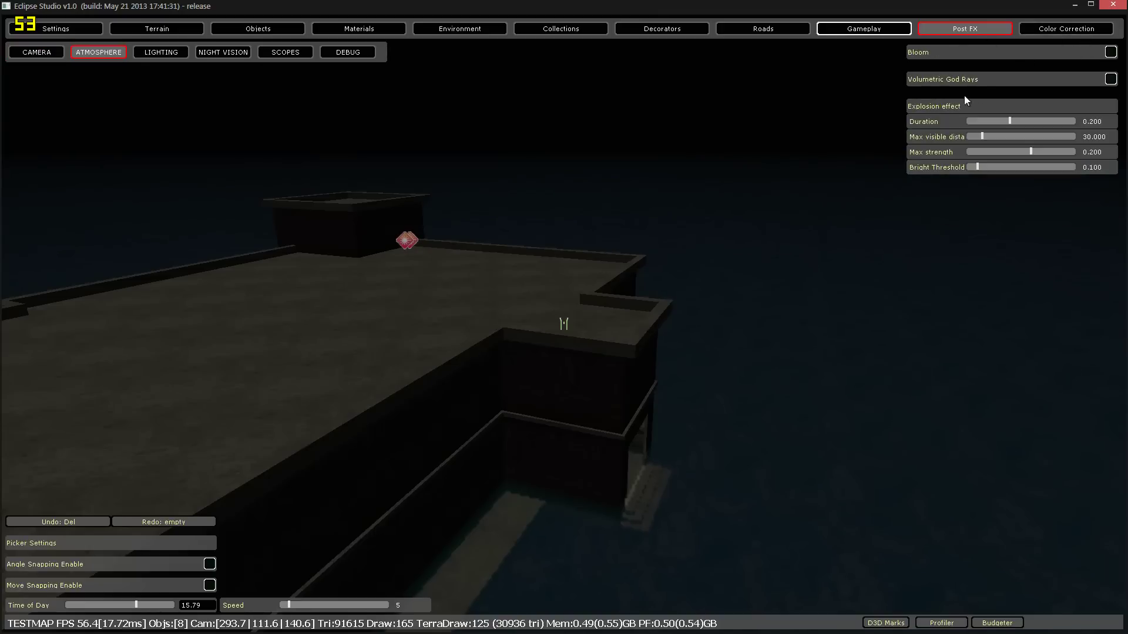
- Switch Ambient Occlusion on and off again in the Lighting post effects
left_click(149, 57)
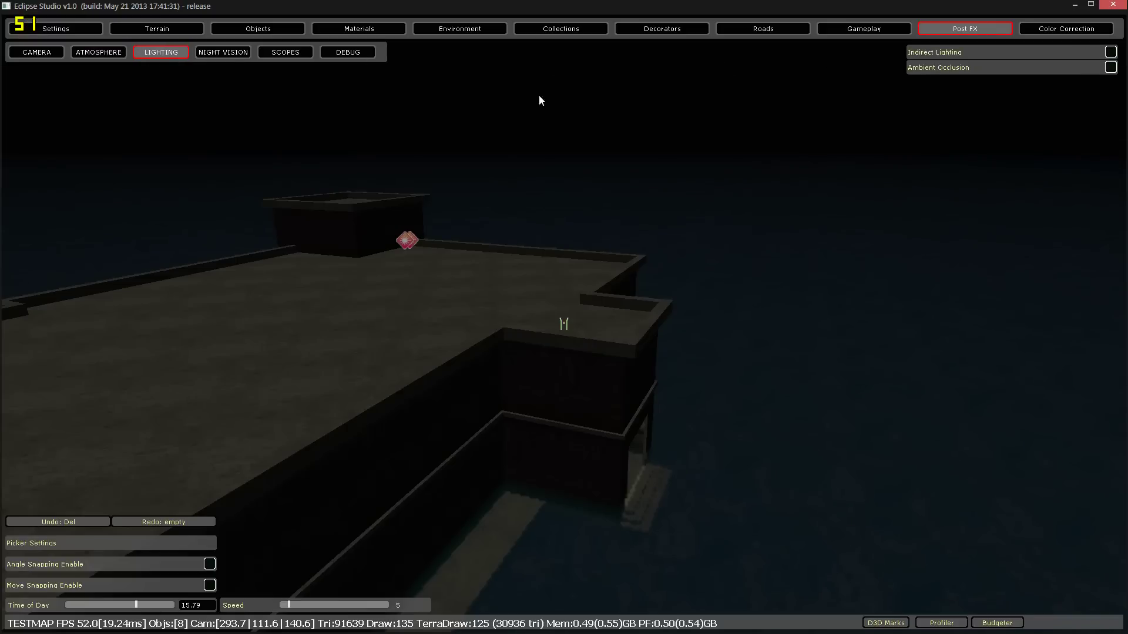
left_click(1110, 67)
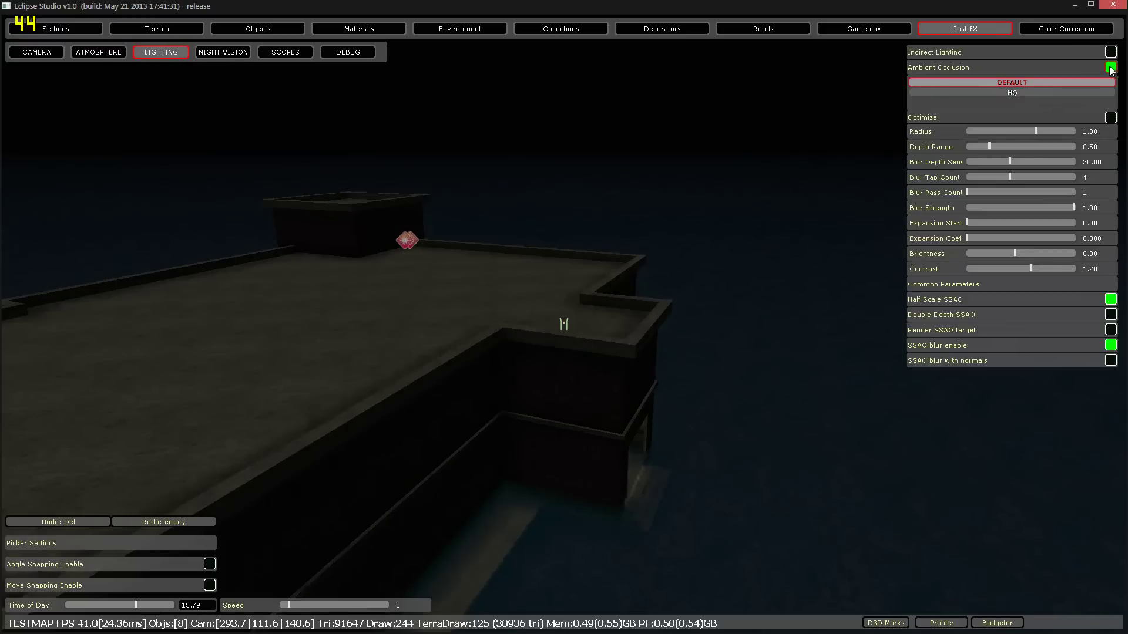
left_click(1110, 67)
- Try Ssao qlt at 5 on the corners inside the building, and return it to 1
left_click(55, 28)
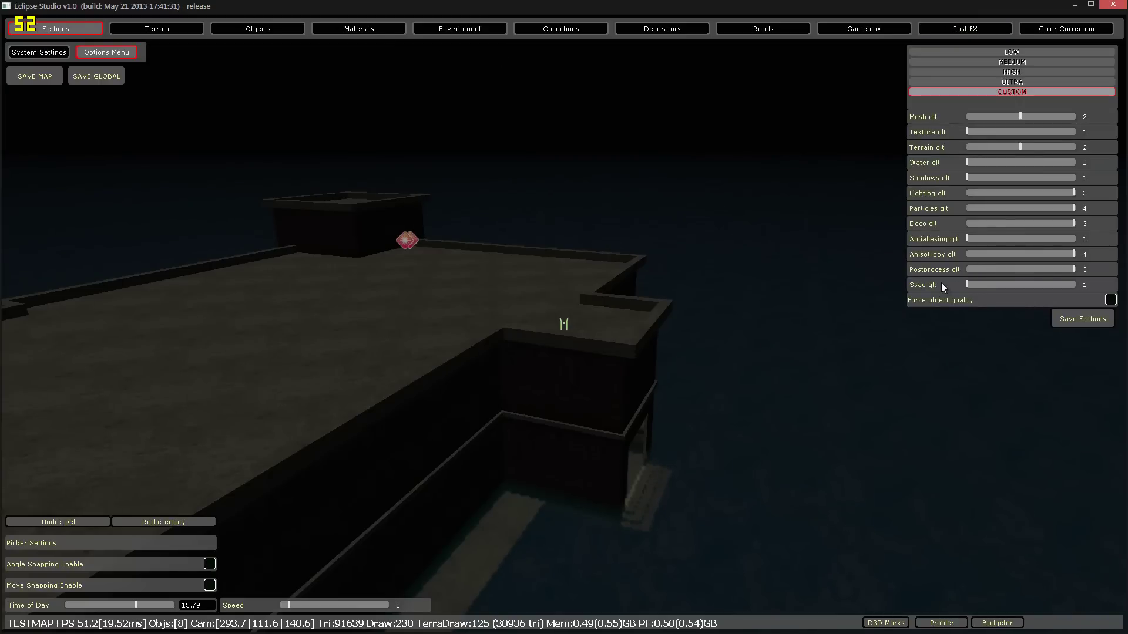
left_click_drag(966, 284, 1079, 285)
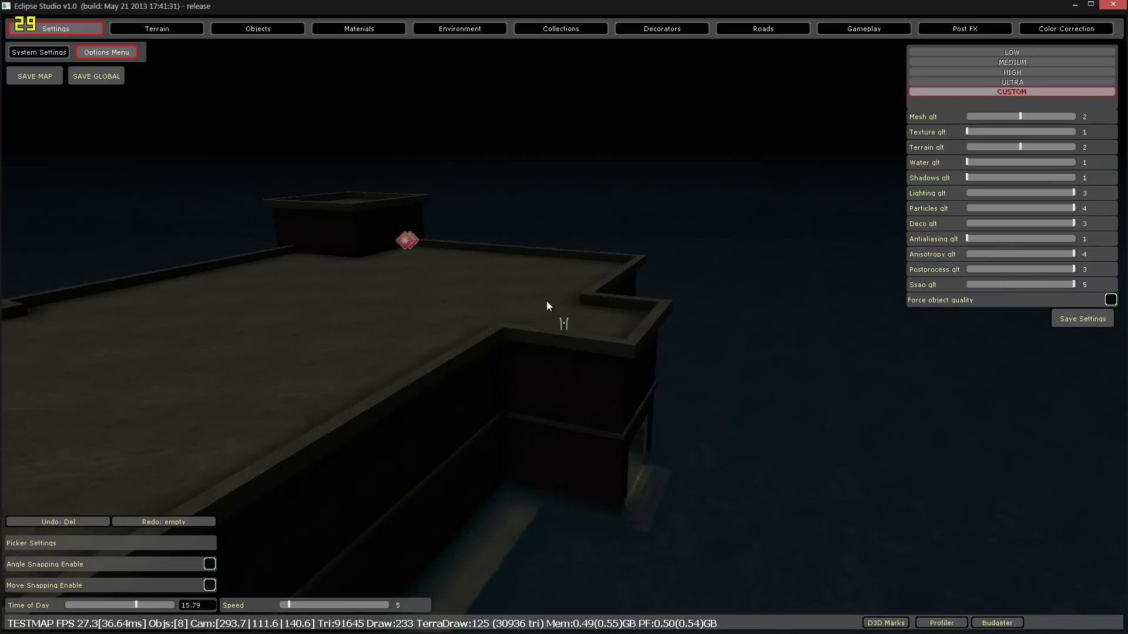
right_click_drag(547, 301, 498, 328)
key("w")
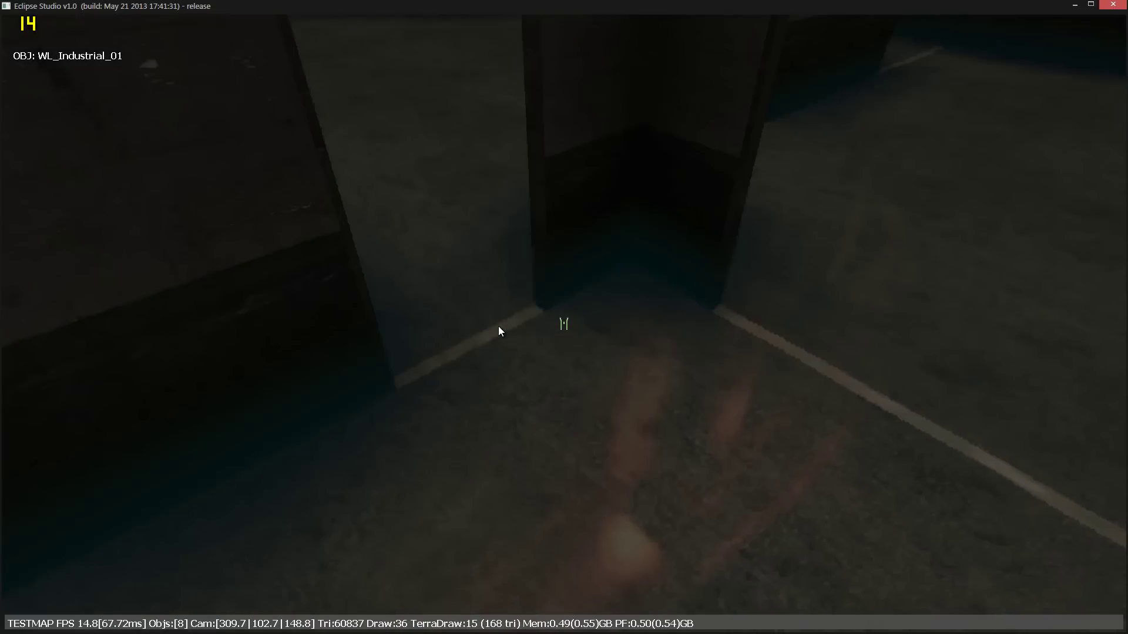
right_click_drag(1047, 286, 1035, 269)
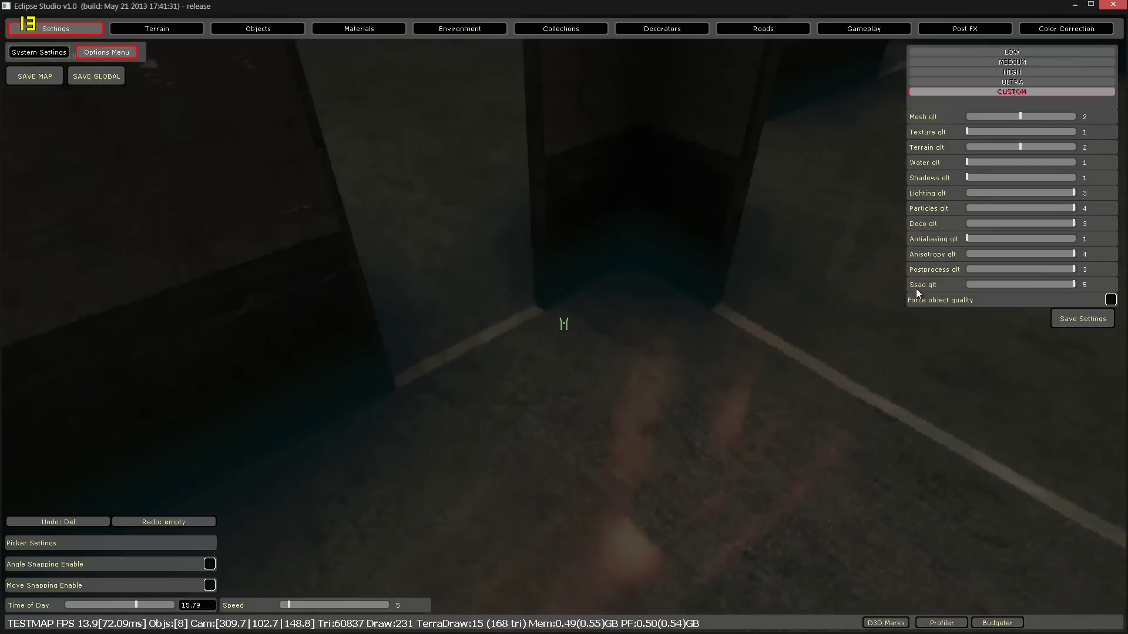
right_click_drag(717, 292, 816, 307)
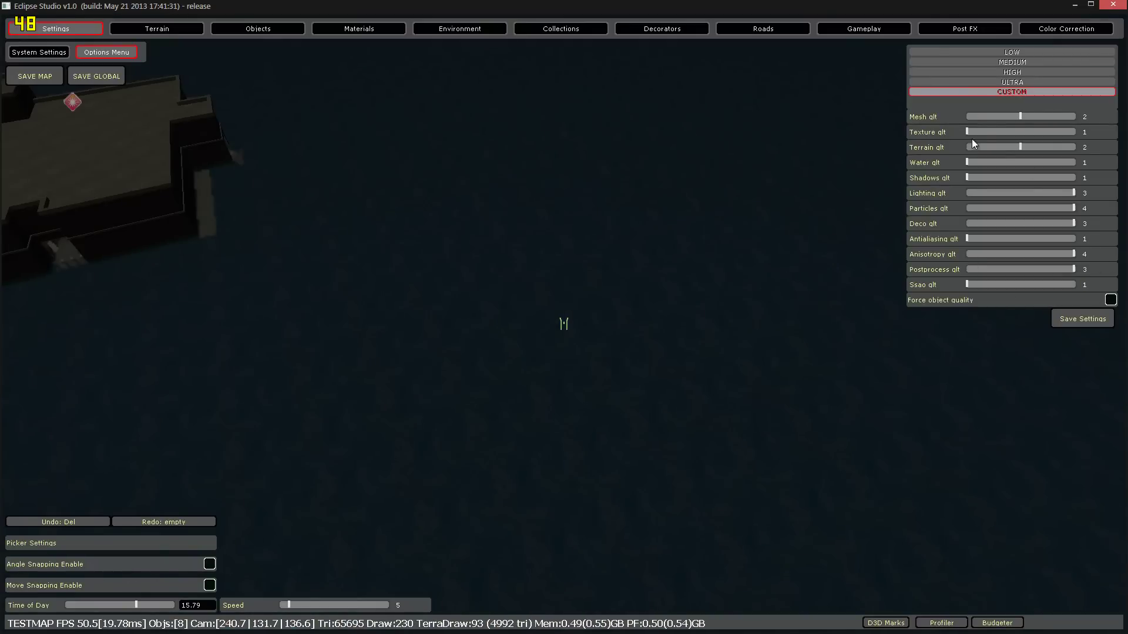
right_click_drag(533, 181, 528, 176)
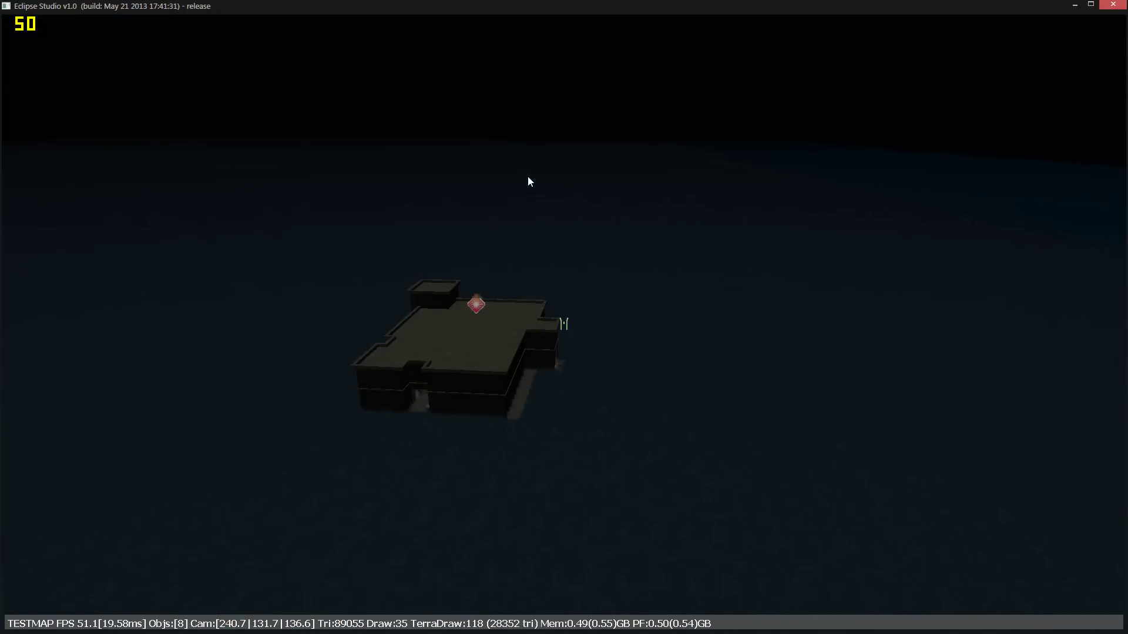
right_click_drag(590, 190, 593, 193)
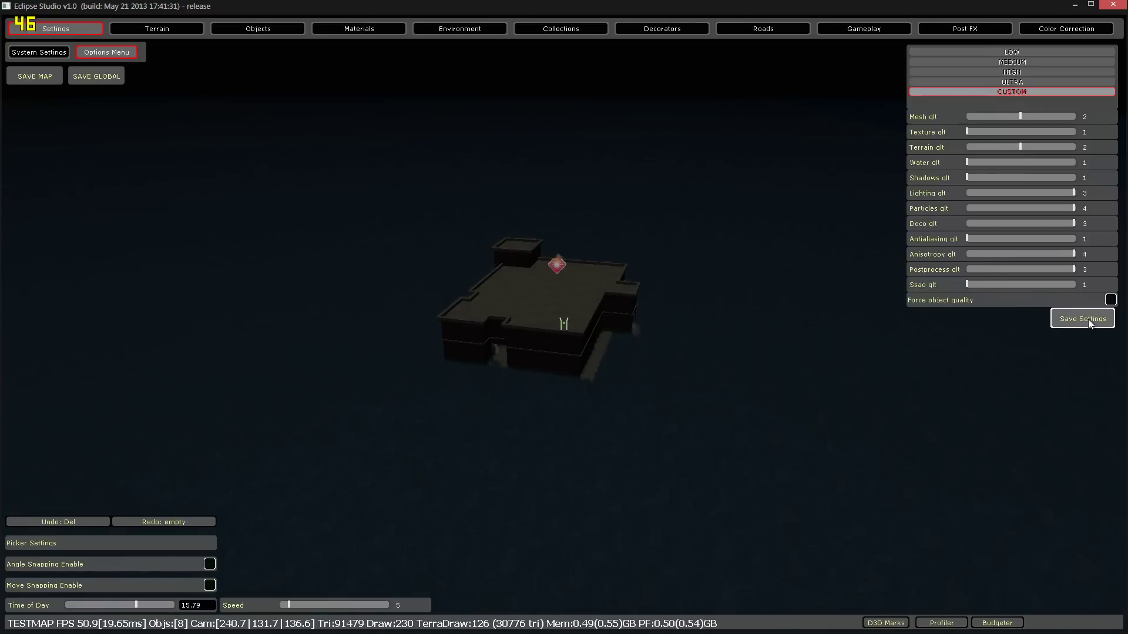
right_click_drag(1088, 319, 1083, 330)
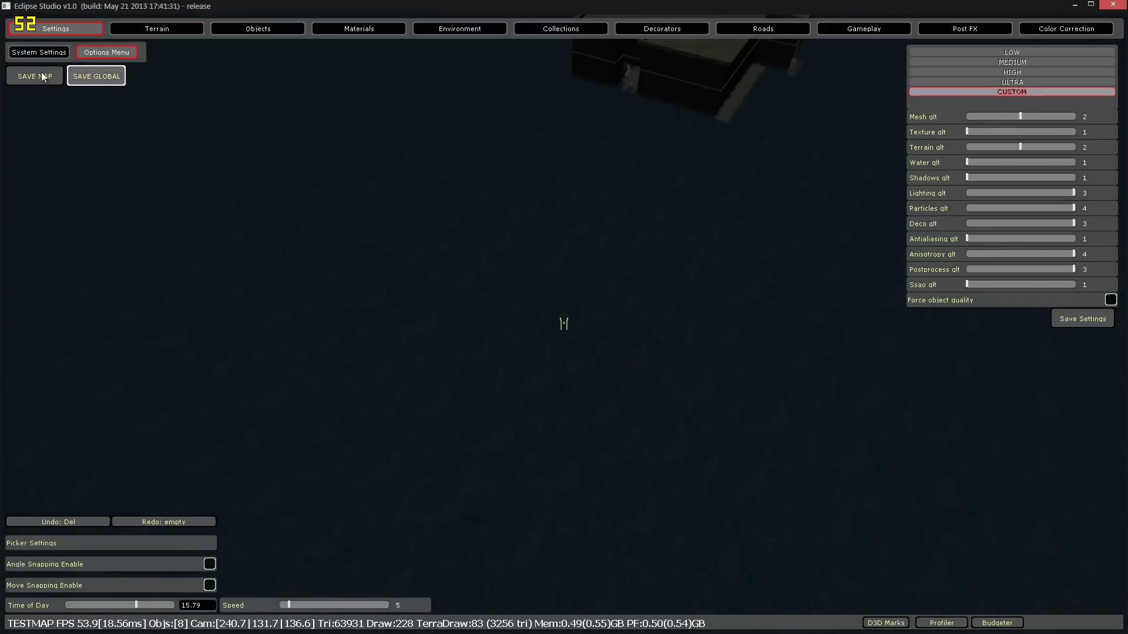
right_click_drag(304, 146, 367, 155)
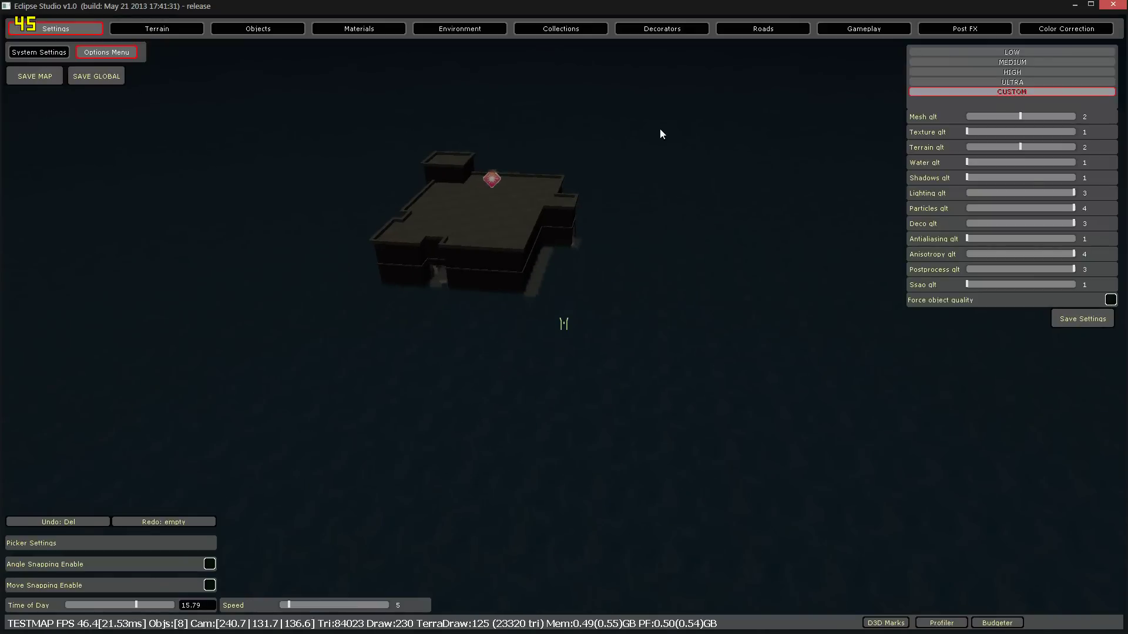
- Open the Misc system settings and try the unlabelled slider below them
left_click(45, 55)
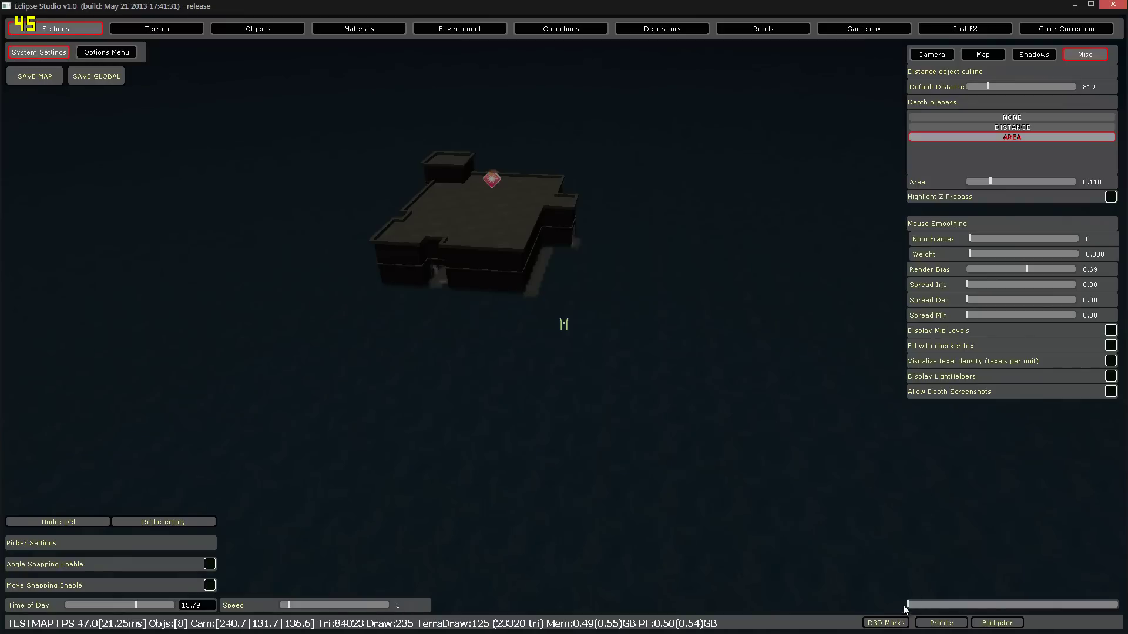
left_click_drag(908, 604, 953, 605)
right_click_drag(555, 266, 575, 283)
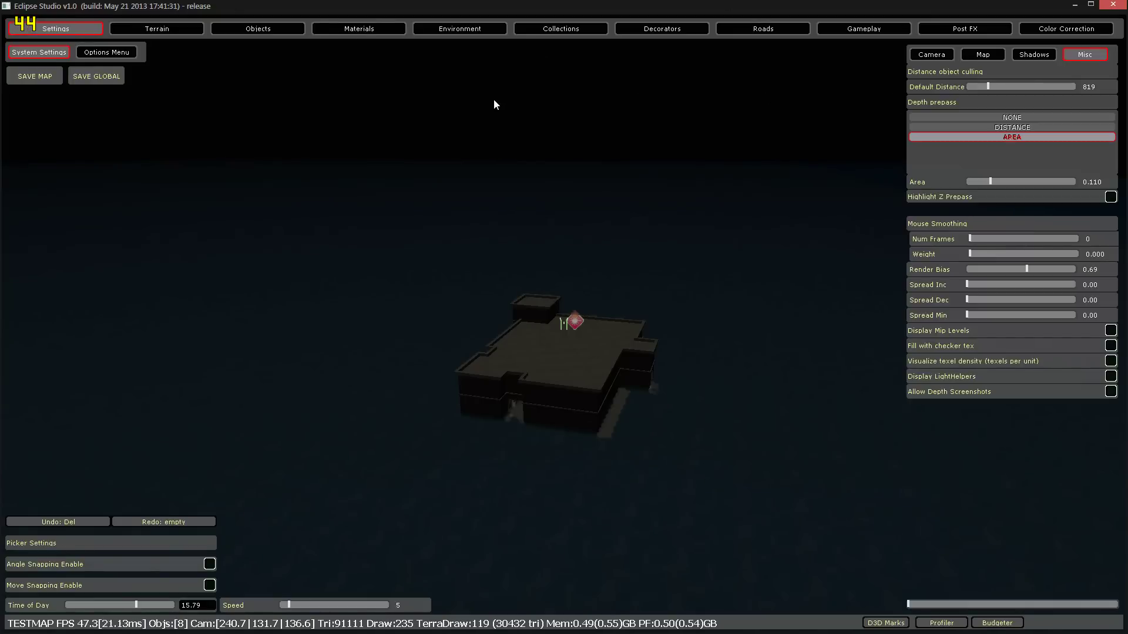